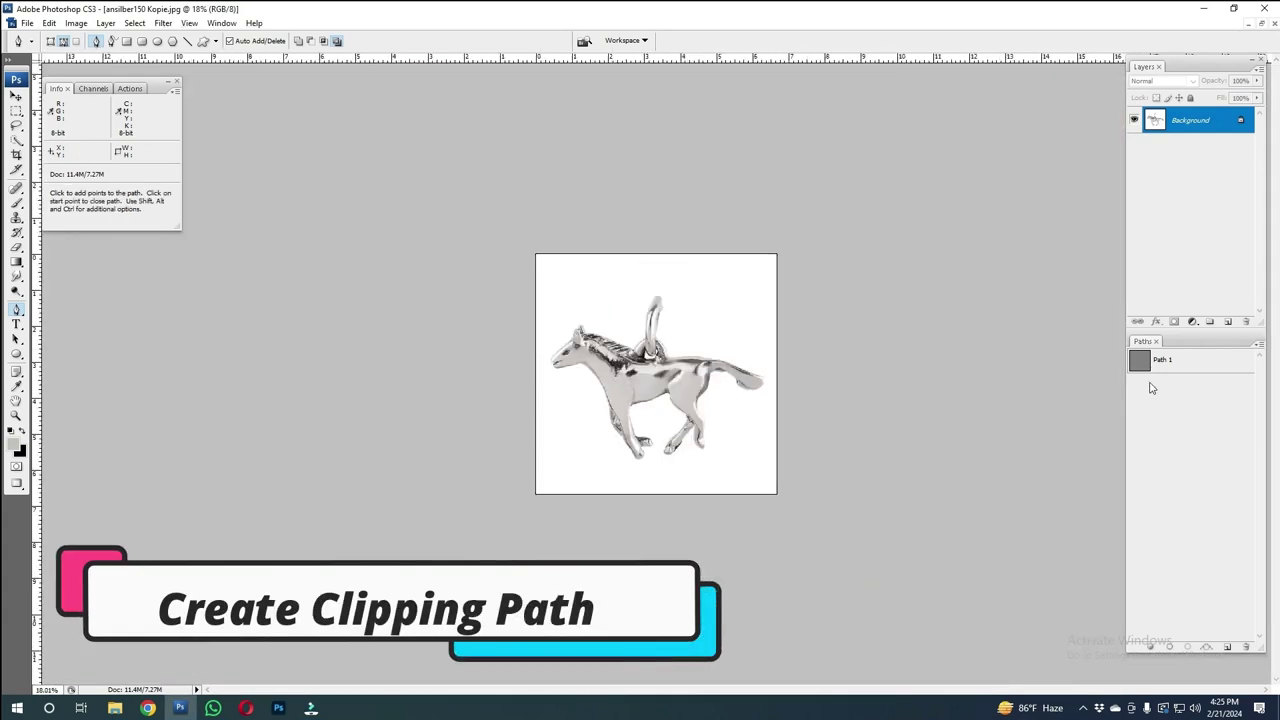
Step: Activate Path 1 and trace the front hoof's outline with Pen anchors and curves
{"action": "left_click", "coordinate": [1168, 362]}
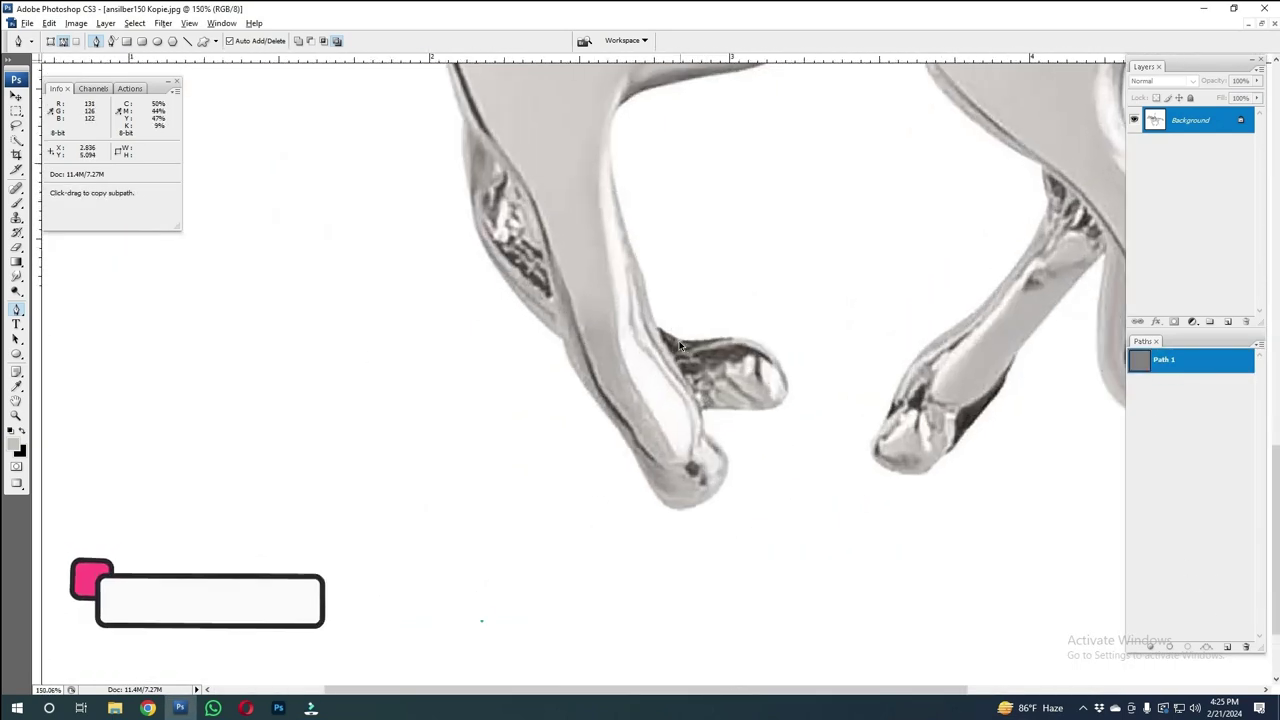
{"action": "left_click", "coordinate": [652, 325]}
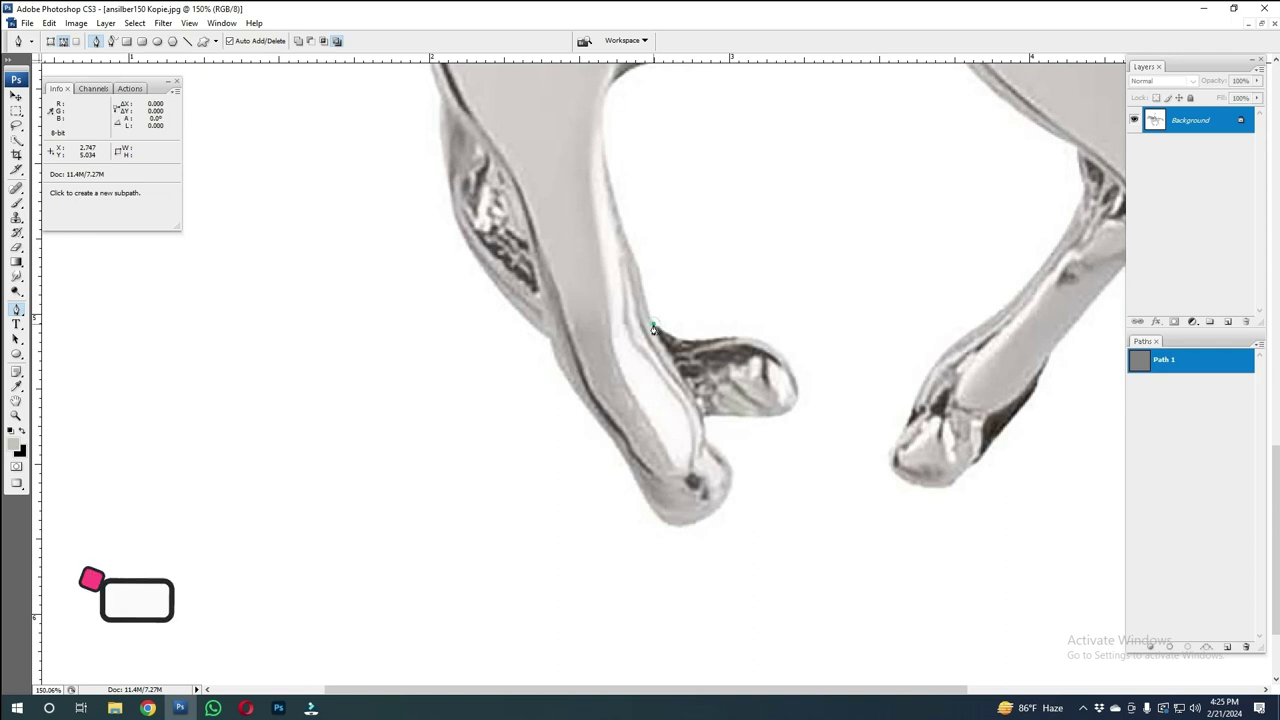
{"action": "left_click", "coordinate": [714, 346]}
{"action": "left_click", "coordinate": [790, 371]}
{"action": "left_click", "coordinate": [795, 413]}
{"action": "left_click", "coordinate": [703, 418]}
{"action": "mouse_move", "coordinate": [705, 442]}
{"action": "left_mouse_down"}
{"action": "mouse_move", "coordinate": [727, 455]}
{"action": "mouse_move", "coordinate": [737, 378]}
{"action": "left_mouse_up"}
{"action": "left_click", "coordinate": [738, 380]}
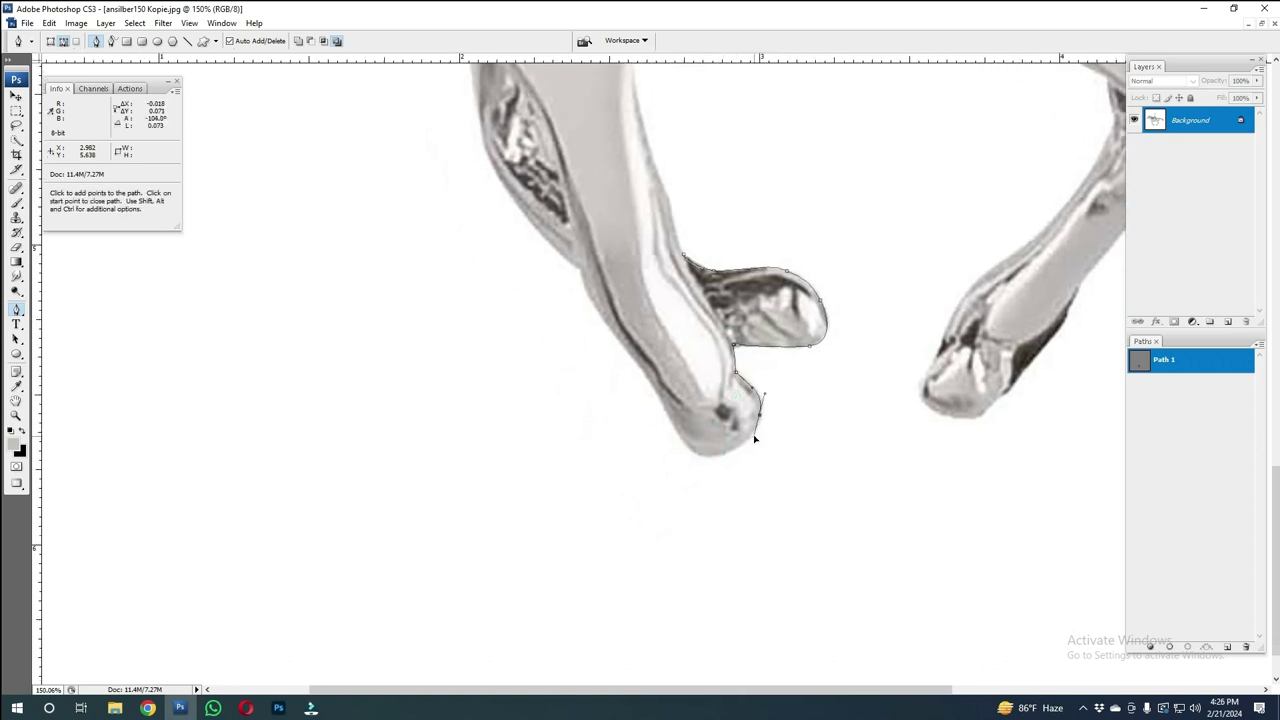
{"action": "left_click_drag", "start_coordinate": [711, 459], "coordinate": [684, 461]}
{"action": "left_click", "coordinate": [670, 421]}
{"action": "left_click_drag", "start_coordinate": [572, 288], "coordinate": [602, 363]}
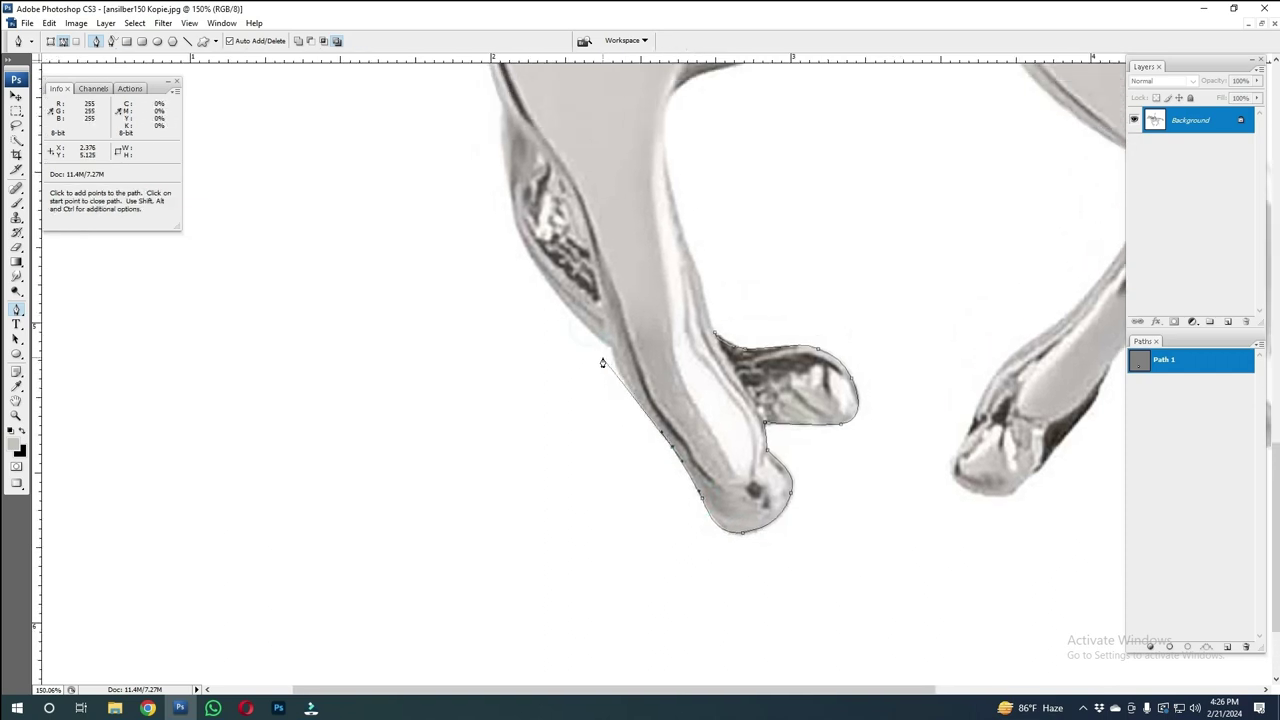
Step: Continue the outline up the front leg, across the chest and under the jaw
{"action": "left_click", "coordinate": [598, 338]}
{"action": "mouse_move", "coordinate": [537, 270]}
{"action": "left_mouse_down"}
{"action": "mouse_move", "coordinate": [518, 242]}
{"action": "mouse_move", "coordinate": [653, 432]}
{"action": "left_mouse_up"}
{"action": "left_click", "coordinate": [635, 308]}
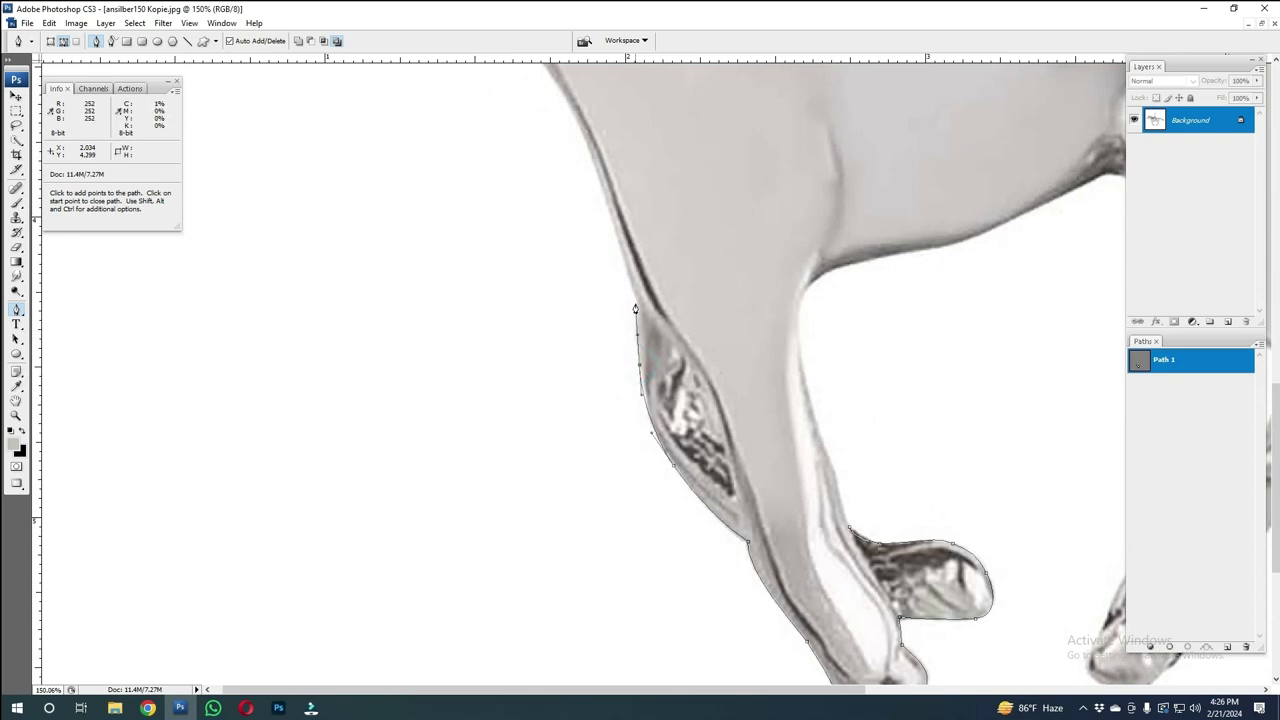
{"action": "mouse_move", "coordinate": [581, 145]}
{"action": "left_mouse_down"}
{"action": "mouse_move", "coordinate": [600, 346]}
{"action": "mouse_move", "coordinate": [537, 278]}
{"action": "left_mouse_up"}
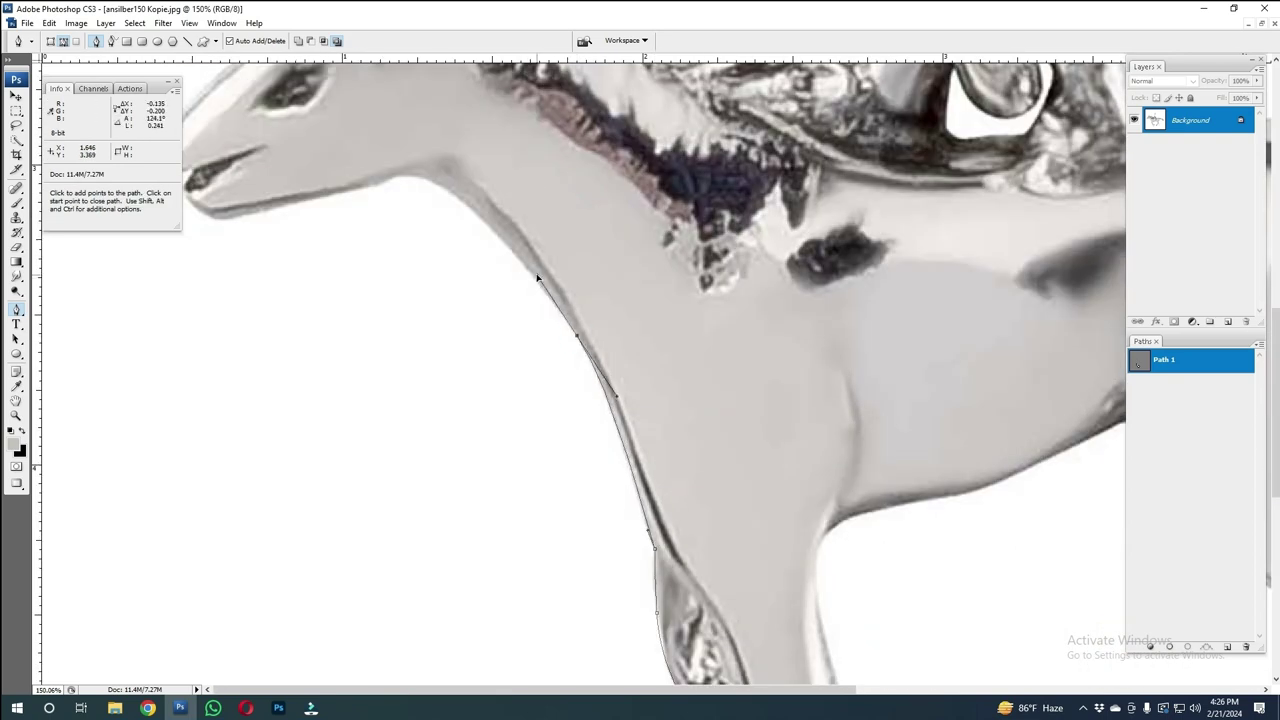
{"action": "mouse_move", "coordinate": [434, 181]}
{"action": "left_mouse_down"}
{"action": "mouse_move", "coordinate": [461, 188]}
{"action": "mouse_move", "coordinate": [378, 184]}
{"action": "left_mouse_up"}
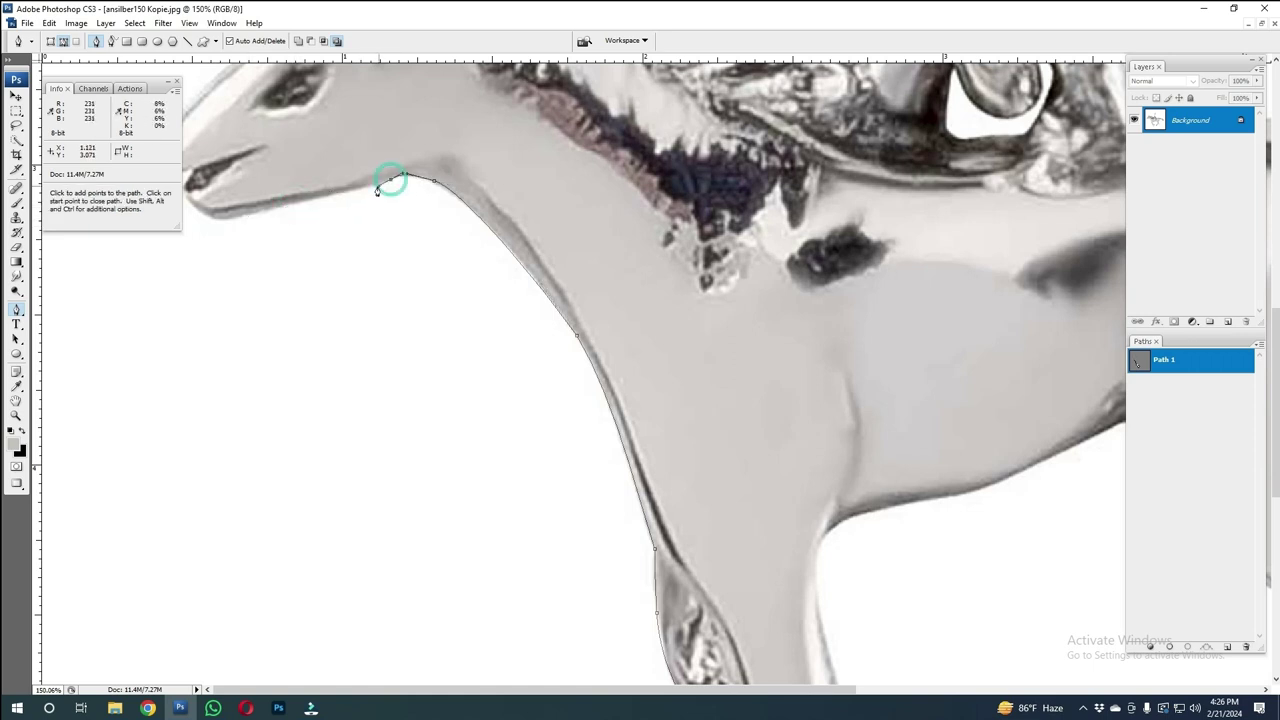
{"action": "left_click_drag", "start_coordinate": [232, 219], "coordinate": [210, 224]}
Step: Trace the muzzle, forehead and ear, ending at the top of the mane
{"action": "scroll", "coordinate": [257, 223], "scroll_direction": "up", "scroll_amount": 5}
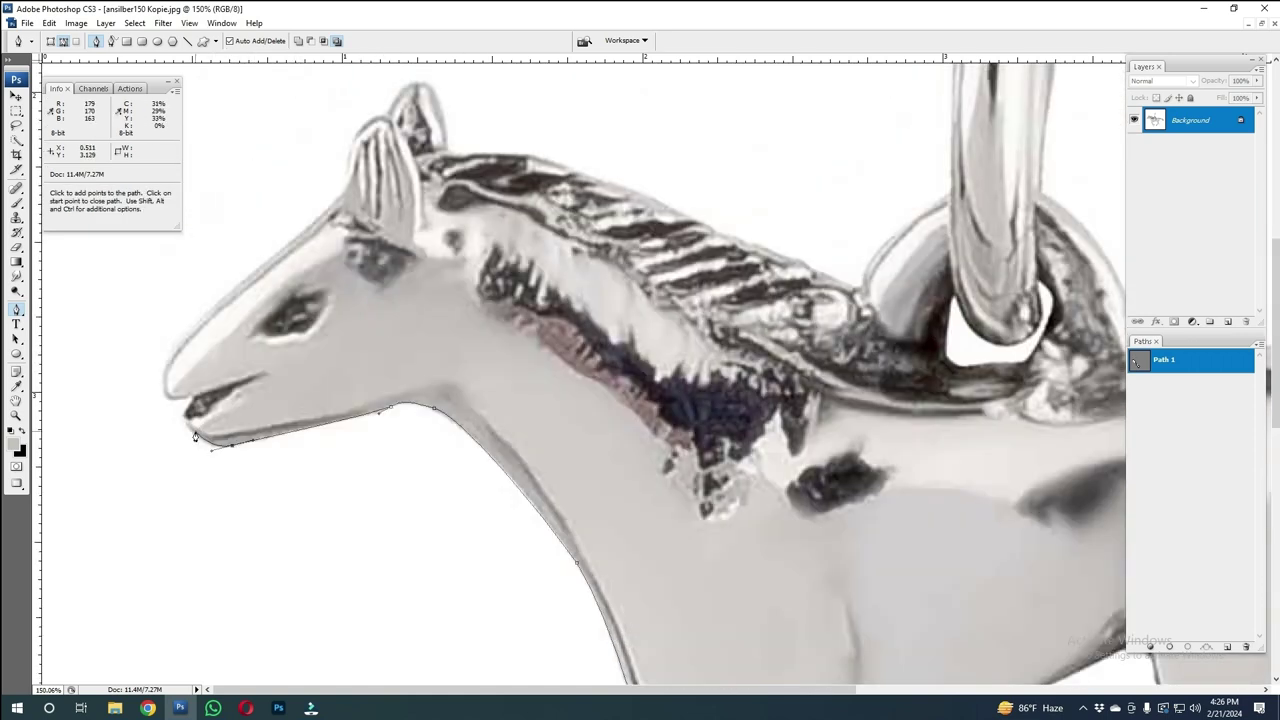
{"action": "left_click_drag", "start_coordinate": [189, 410], "coordinate": [181, 327]}
{"action": "left_click_drag", "start_coordinate": [300, 233], "coordinate": [376, 127]}
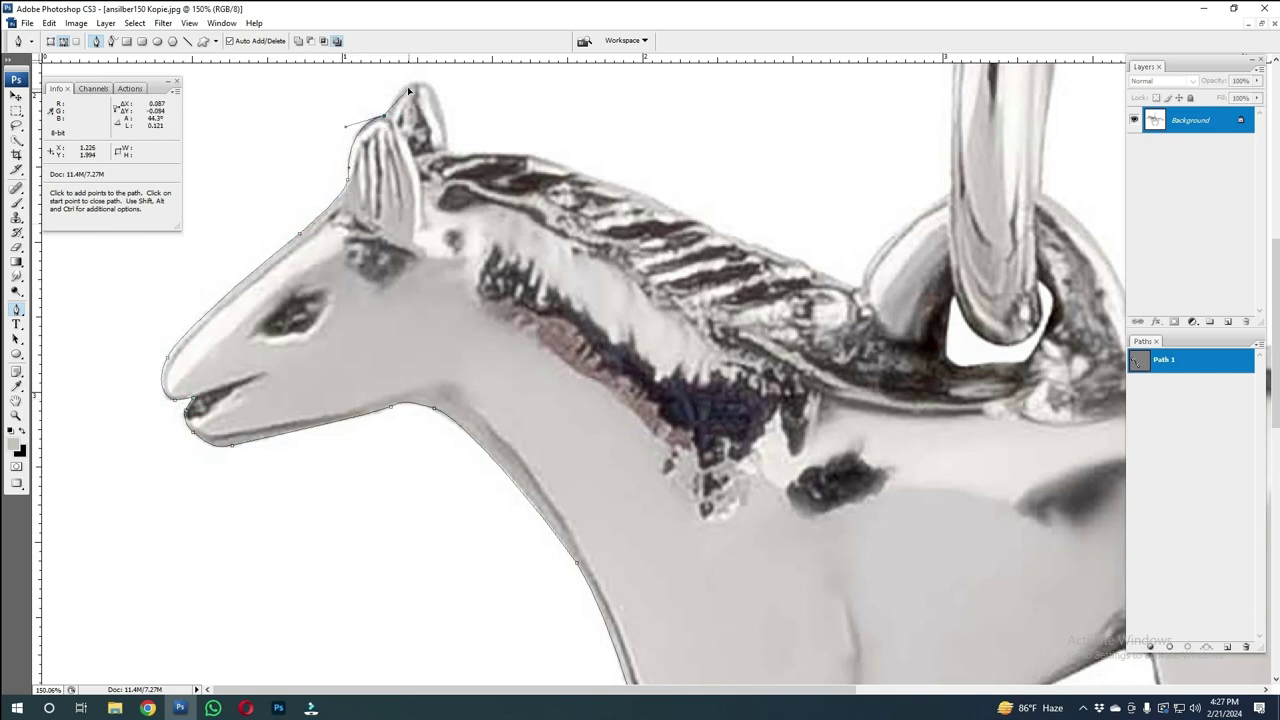
{"action": "scroll", "coordinate": [381, 124], "scroll_direction": "up", "scroll_amount": 1}
{"action": "left_click_drag", "start_coordinate": [418, 91], "coordinate": [433, 96]}
{"action": "left_click_drag", "start_coordinate": [448, 154], "coordinate": [448, 187]}
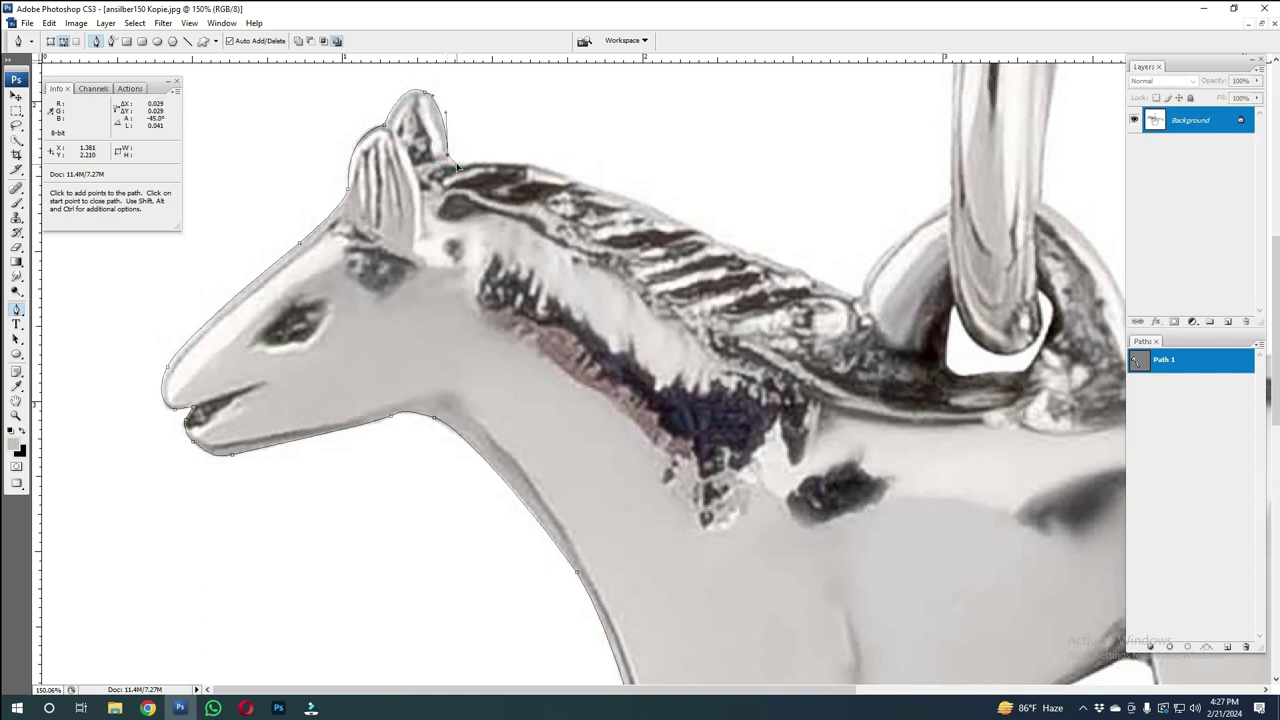
{"action": "left_click", "coordinate": [497, 162]}
Step: Extend the path along the mane to the base of the hanging ring
{"action": "left_click_drag", "start_coordinate": [806, 270], "coordinate": [852, 300]}
{"action": "key", "text": "ctrl+z"}
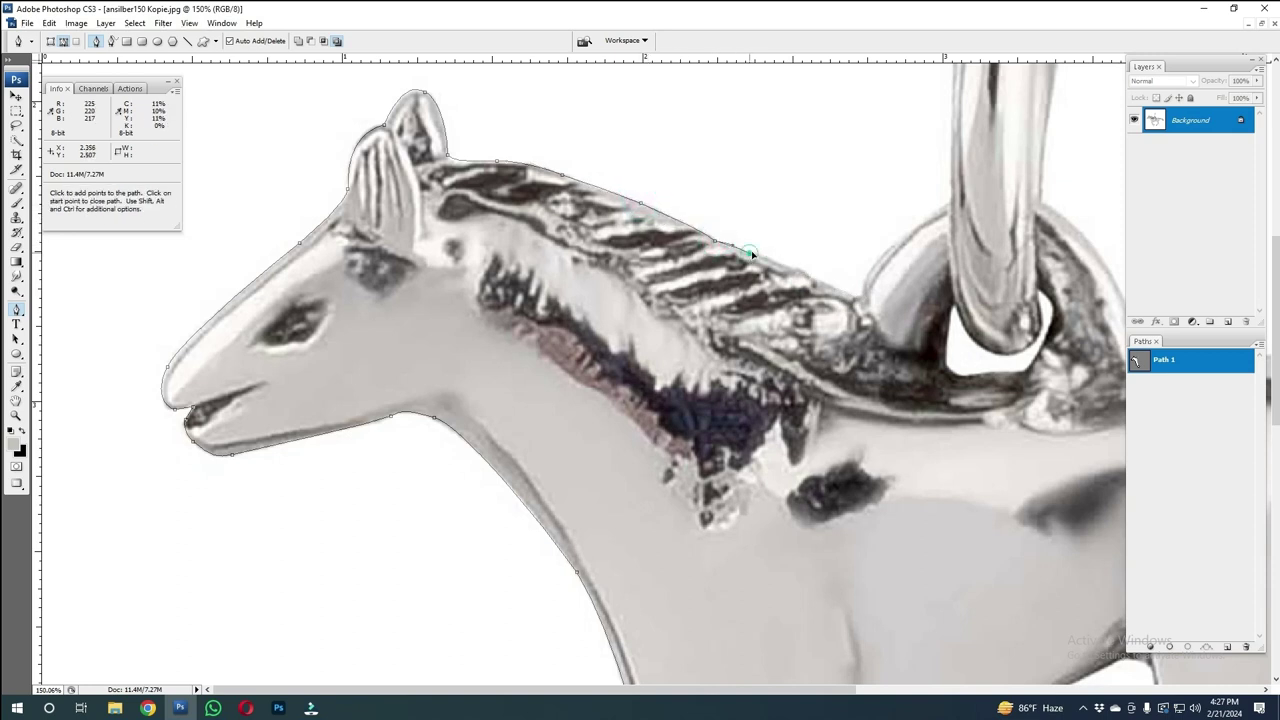
{"action": "left_click", "coordinate": [895, 244]}
{"action": "left_click_drag", "start_coordinate": [891, 243], "coordinate": [523, 329]}
{"action": "left_click", "coordinate": [581, 298]}
Step: Trace up the ring's left edge, over its top and down its right edge
{"action": "left_click", "coordinate": [584, 131]}
{"action": "scroll", "coordinate": [582, 130], "scroll_direction": "up", "scroll_amount": 5}
{"action": "left_click", "coordinate": [611, 378]}
{"action": "left_click", "coordinate": [654, 290]}
{"action": "left_click", "coordinate": [667, 267]}
{"action": "left_click_drag", "start_coordinate": [698, 269], "coordinate": [711, 274]}
{"action": "left_click", "coordinate": [731, 287]}
{"action": "left_click", "coordinate": [725, 325]}
{"action": "scroll", "coordinate": [725, 325], "scroll_direction": "down", "scroll_amount": 2}
{"action": "left_click", "coordinate": [663, 355]}
{"action": "left_click", "coordinate": [643, 530]}
{"action": "scroll", "coordinate": [641, 530], "scroll_direction": "down", "scroll_amount": 5}
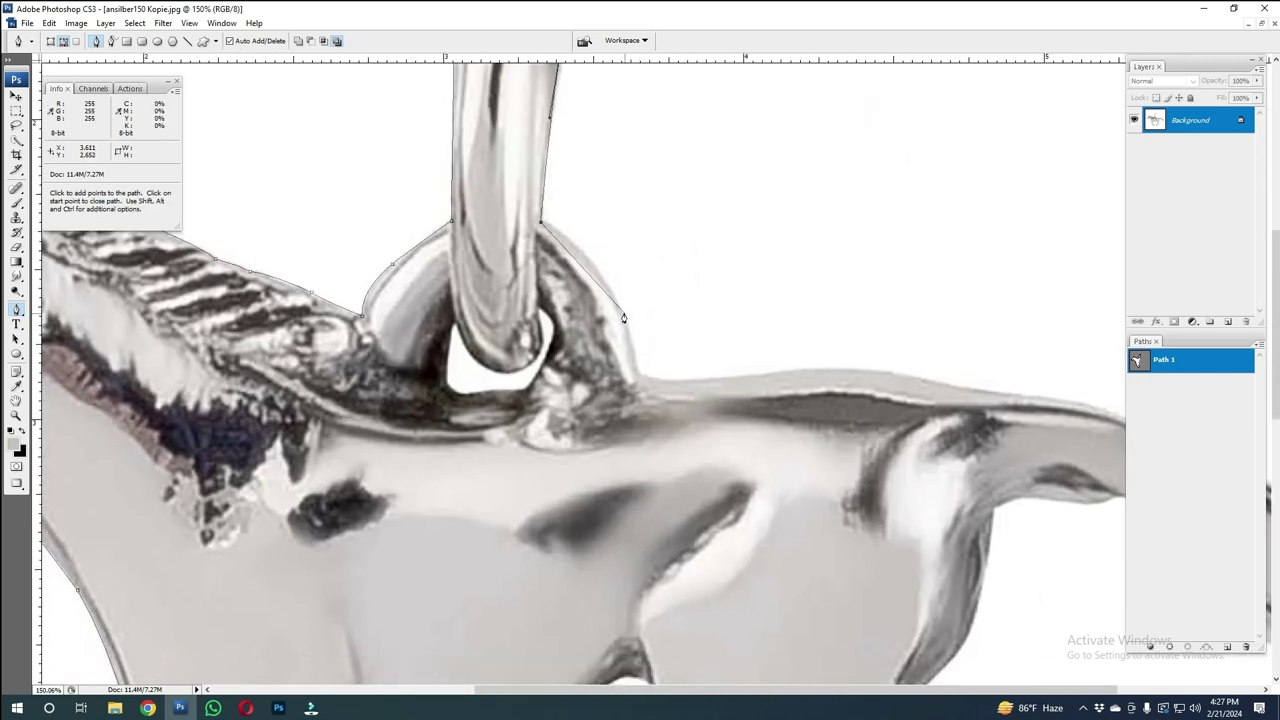
Step: Continue the outline along the horse's back to the tail's top edge
{"action": "left_click_drag", "start_coordinate": [615, 305], "coordinate": [640, 370]}
{"action": "left_click", "coordinate": [636, 370]}
{"action": "left_click", "coordinate": [666, 374]}
{"action": "left_click", "coordinate": [686, 373]}
{"action": "scroll", "coordinate": [689, 369], "scroll_direction": "right", "scroll_amount": 3}
{"action": "left_click_drag", "start_coordinate": [582, 316], "coordinate": [615, 321]}
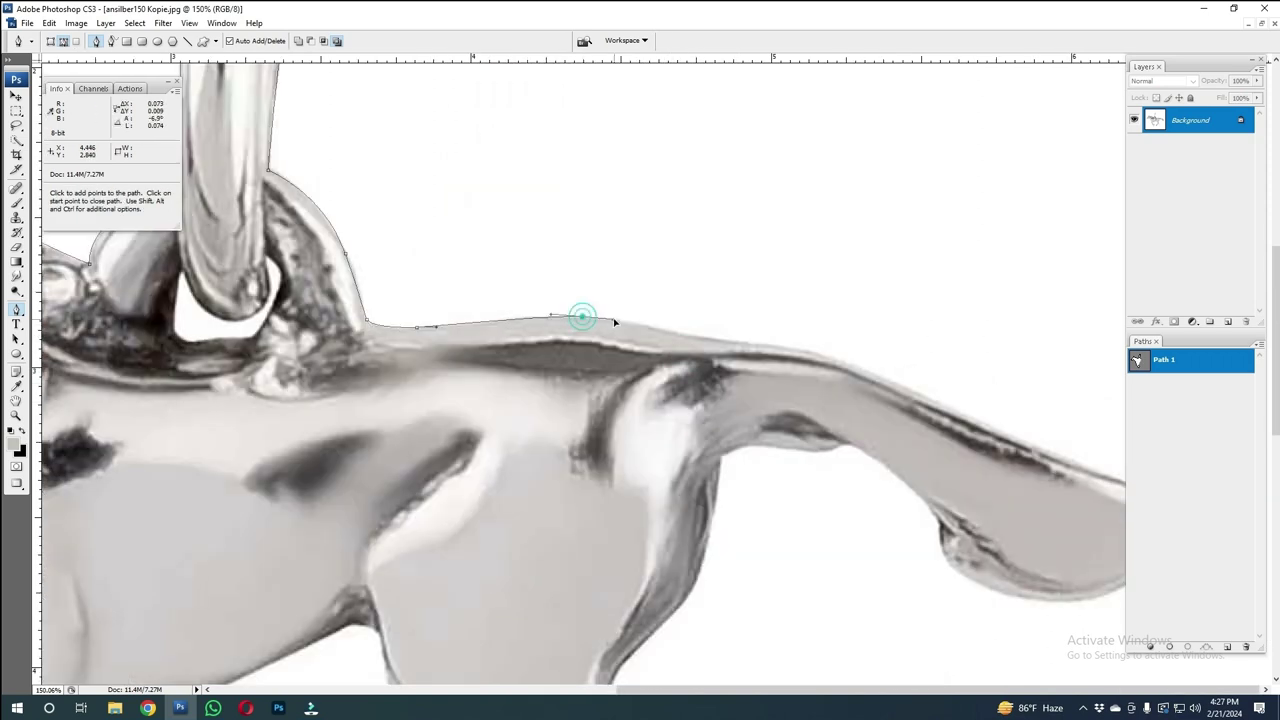
{"action": "left_click_drag", "start_coordinate": [736, 341], "coordinate": [775, 346]}
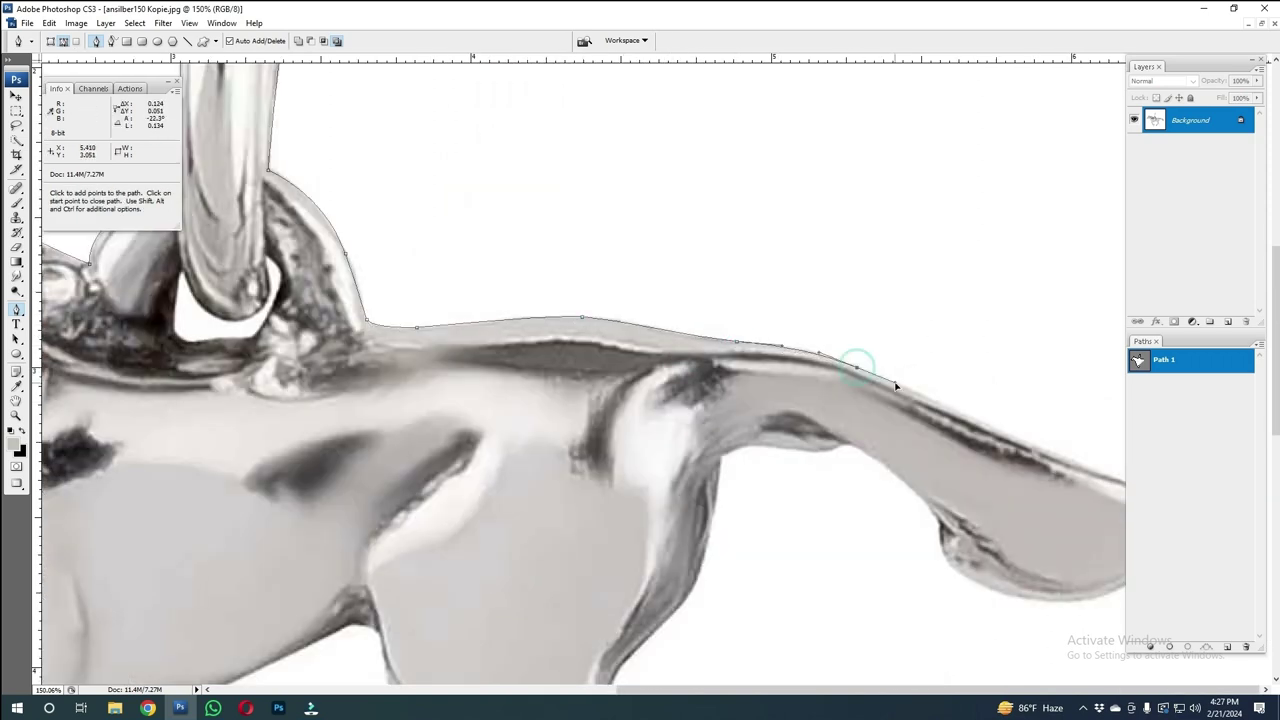
{"action": "left_click", "coordinate": [895, 385]}
{"action": "scroll", "coordinate": [700, 294], "scroll_direction": "down", "scroll_amount": 5}
Step: Switch to full-screen view and wrap the path around the tail tip into its inner bend
{"action": "key", "text": "f"}
{"action": "left_click_drag", "start_coordinate": [550, 266], "coordinate": [400, 345]}
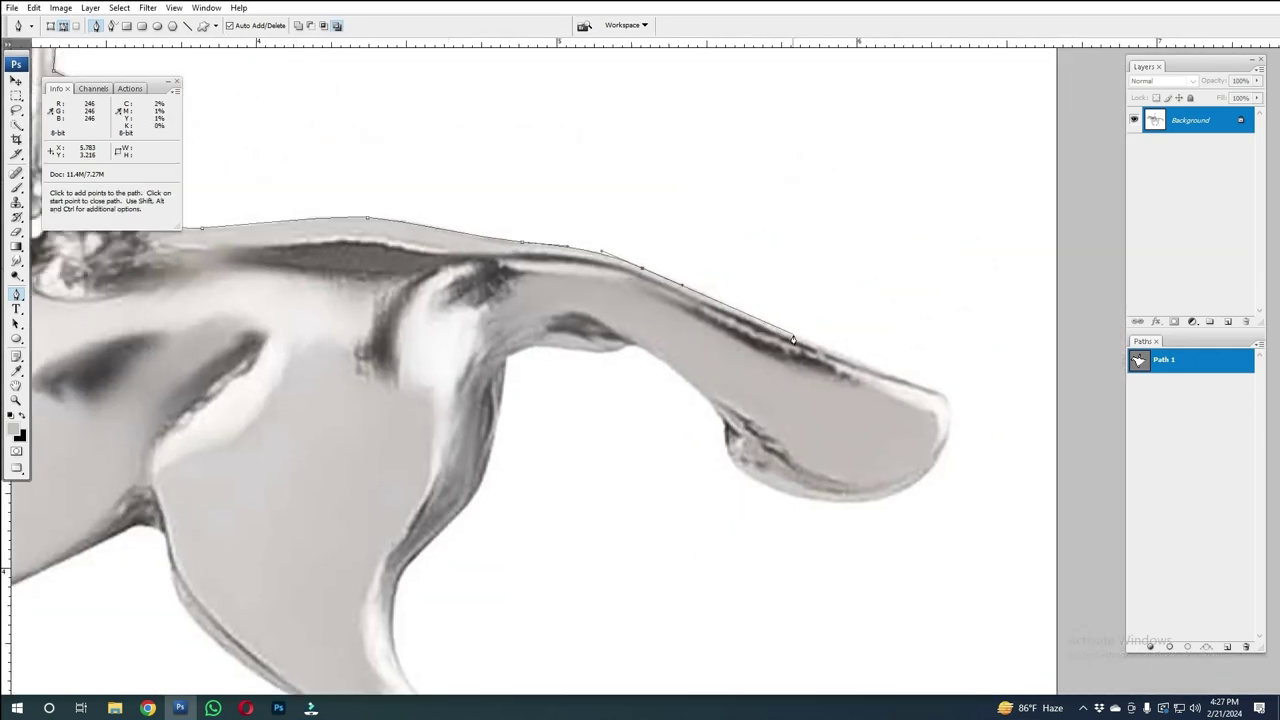
{"action": "left_click", "coordinate": [946, 401]}
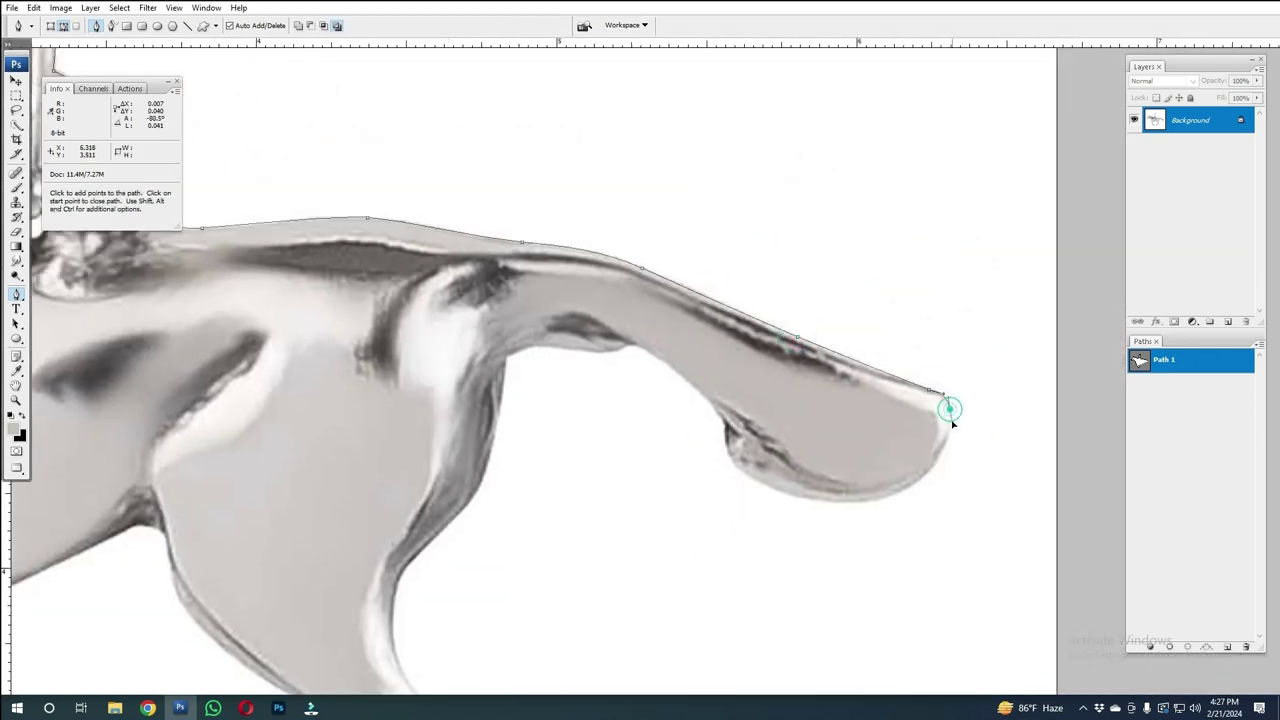
{"action": "scroll", "coordinate": [948, 408], "scroll_direction": "down", "scroll_amount": 2}
{"action": "left_click", "coordinate": [846, 413]}
{"action": "left_click_drag", "start_coordinate": [846, 413], "coordinate": [794, 418]}
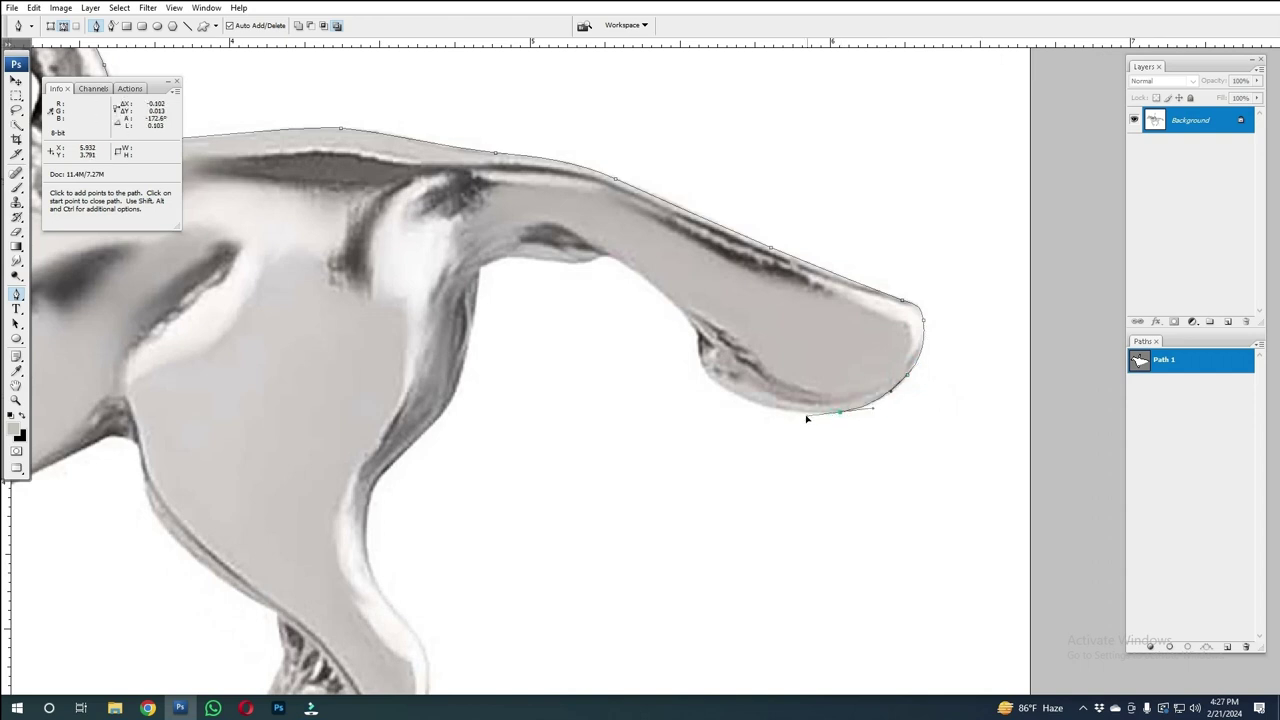
{"action": "left_click_drag", "start_coordinate": [710, 377], "coordinate": [694, 346]}
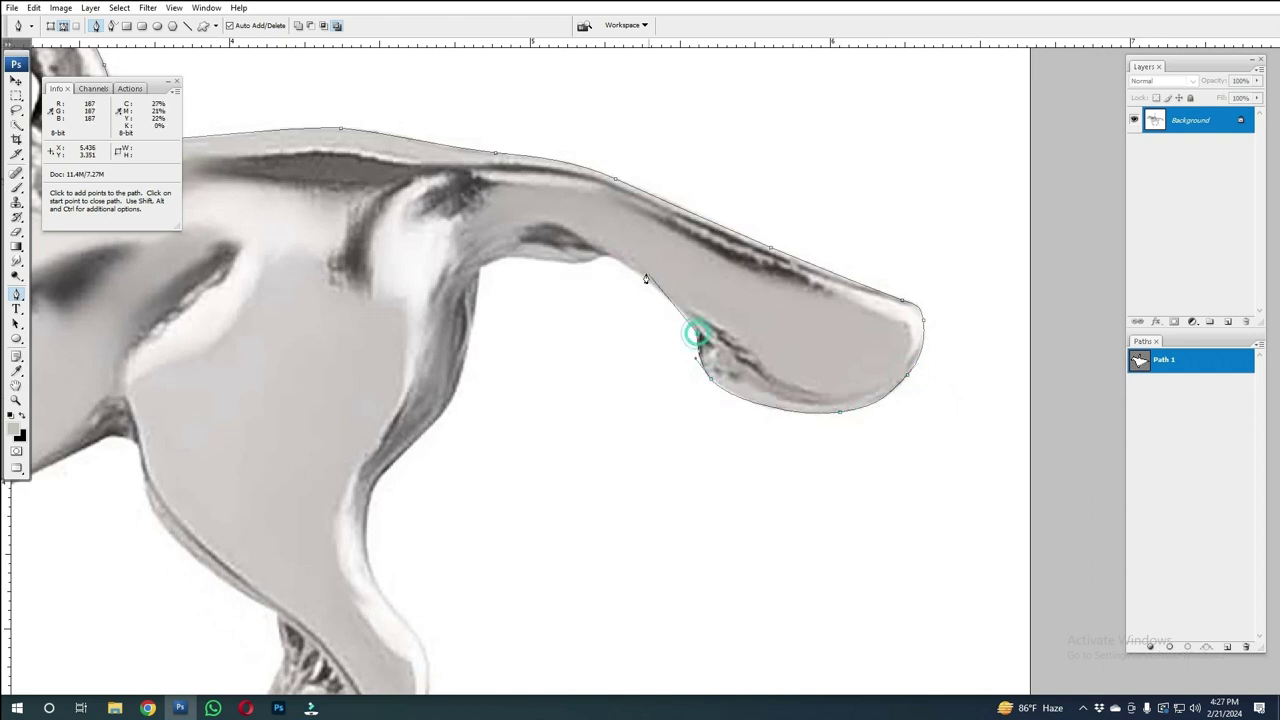
{"action": "mouse_move", "coordinate": [598, 253]}
{"action": "left_mouse_down"}
{"action": "mouse_move", "coordinate": [551, 239]}
{"action": "mouse_move", "coordinate": [511, 262]}
{"action": "left_mouse_up"}
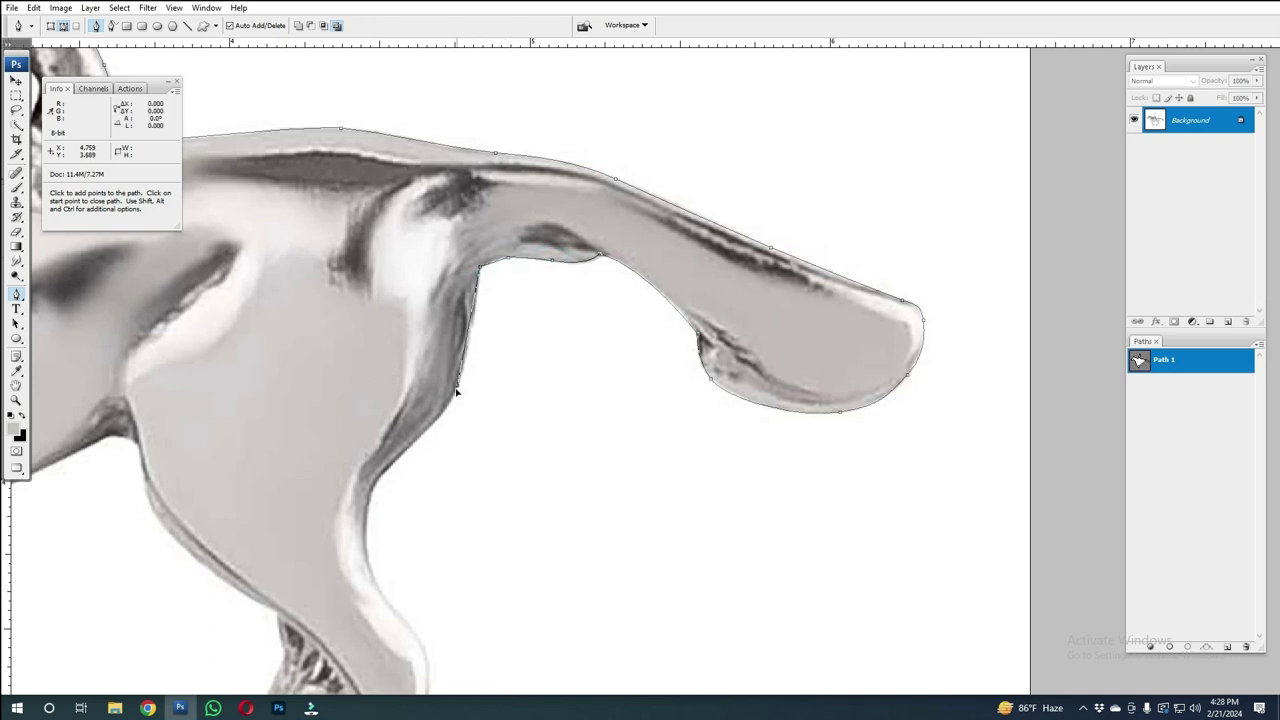
Step: Trace down the first hind leg and around its hoof
{"action": "mouse_move", "coordinate": [477, 380]}
{"action": "left_mouse_down"}
{"action": "mouse_move", "coordinate": [710, 337]}
{"action": "mouse_move", "coordinate": [672, 366]}
{"action": "left_mouse_up"}
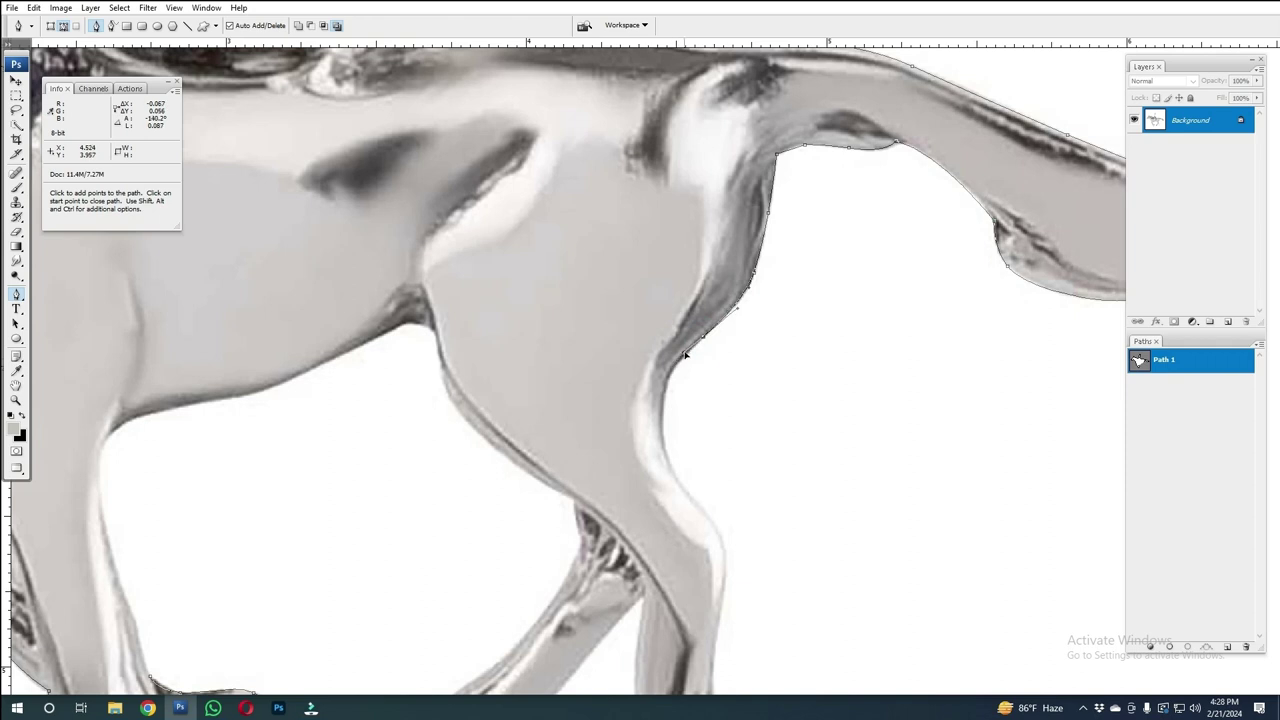
{"action": "left_click_drag", "start_coordinate": [678, 485], "coordinate": [690, 500]}
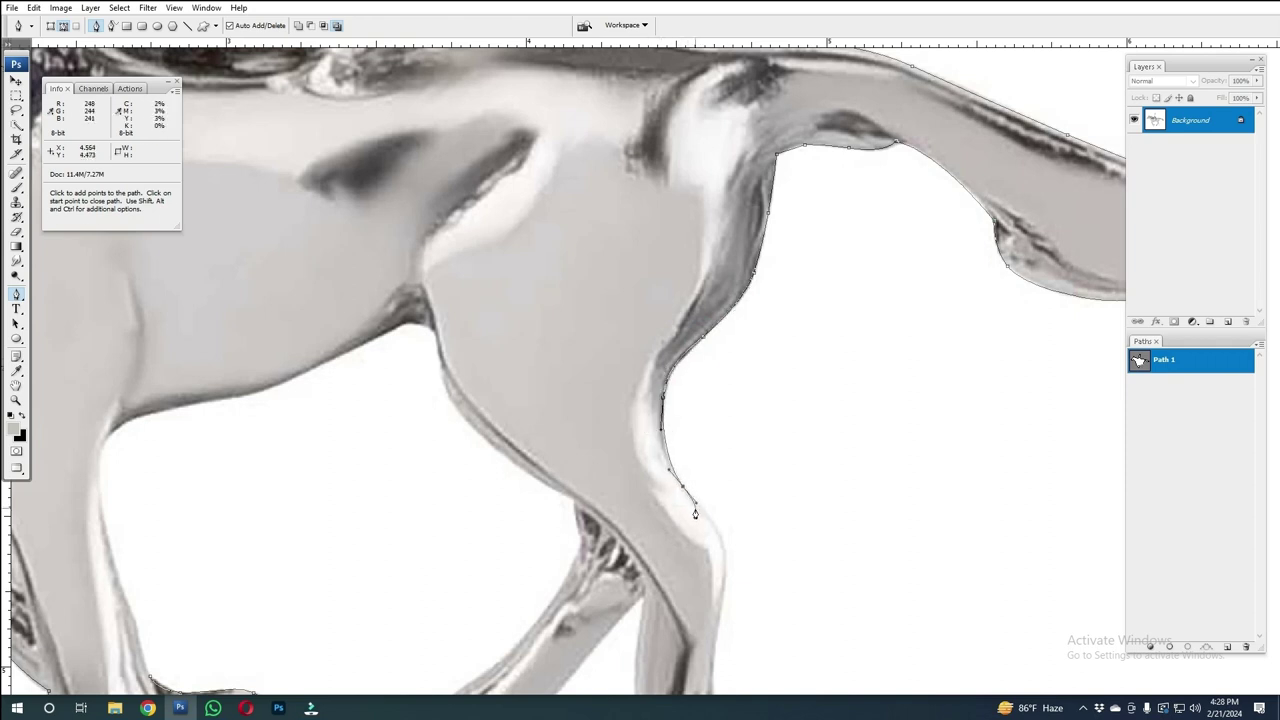
{"action": "scroll", "coordinate": [694, 513], "scroll_direction": "down", "scroll_amount": 3}
{"action": "left_click_drag", "start_coordinate": [717, 430], "coordinate": [714, 471]}
{"action": "left_click", "coordinate": [705, 557]}
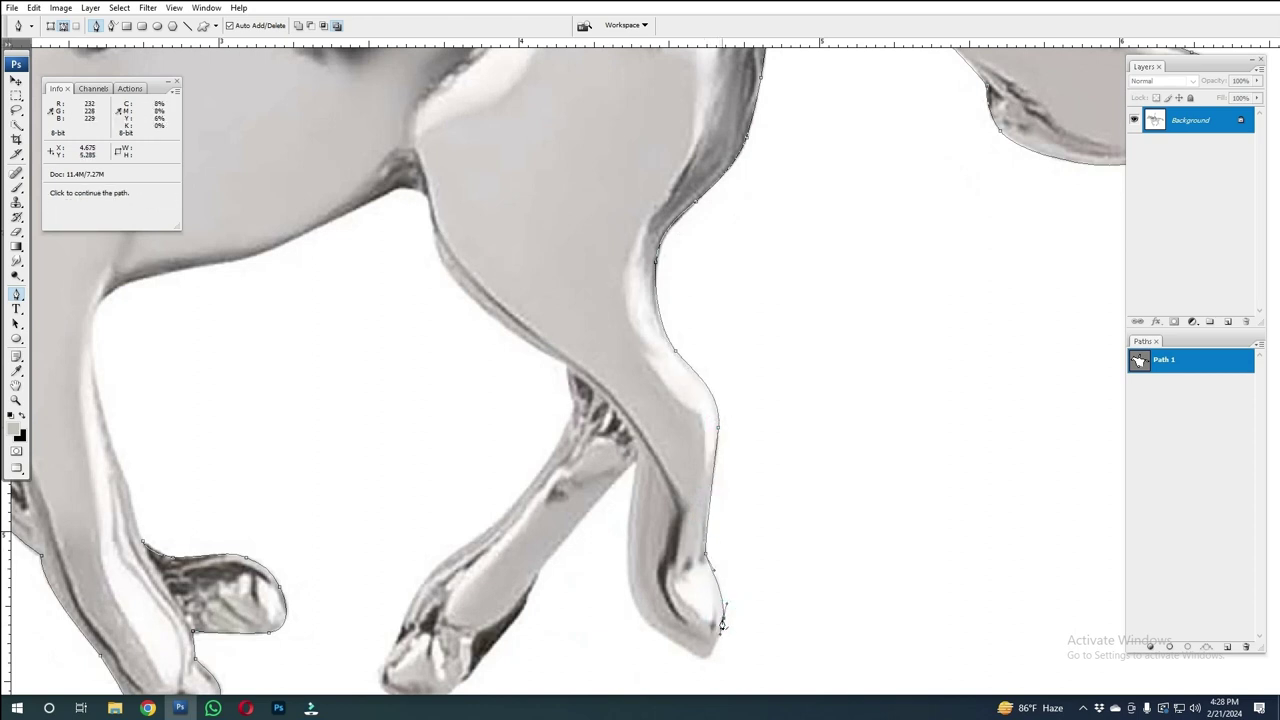
{"action": "left_click", "coordinate": [706, 657]}
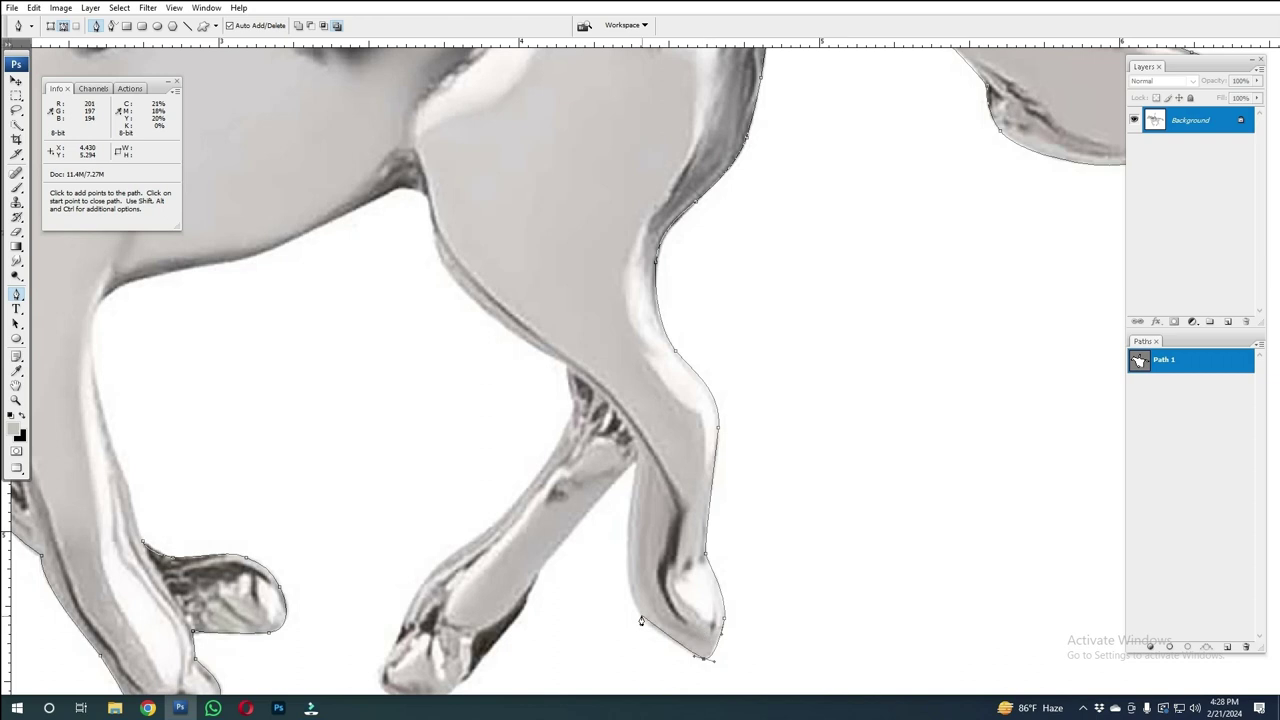
{"action": "left_click_drag", "start_coordinate": [640, 624], "coordinate": [633, 592]}
{"action": "left_click_drag", "start_coordinate": [630, 527], "coordinate": [633, 493]}
Step: Trace around the other hind hoof and back up the leg to the belly edge
{"action": "left_click_drag", "start_coordinate": [578, 528], "coordinate": [746, 430]}
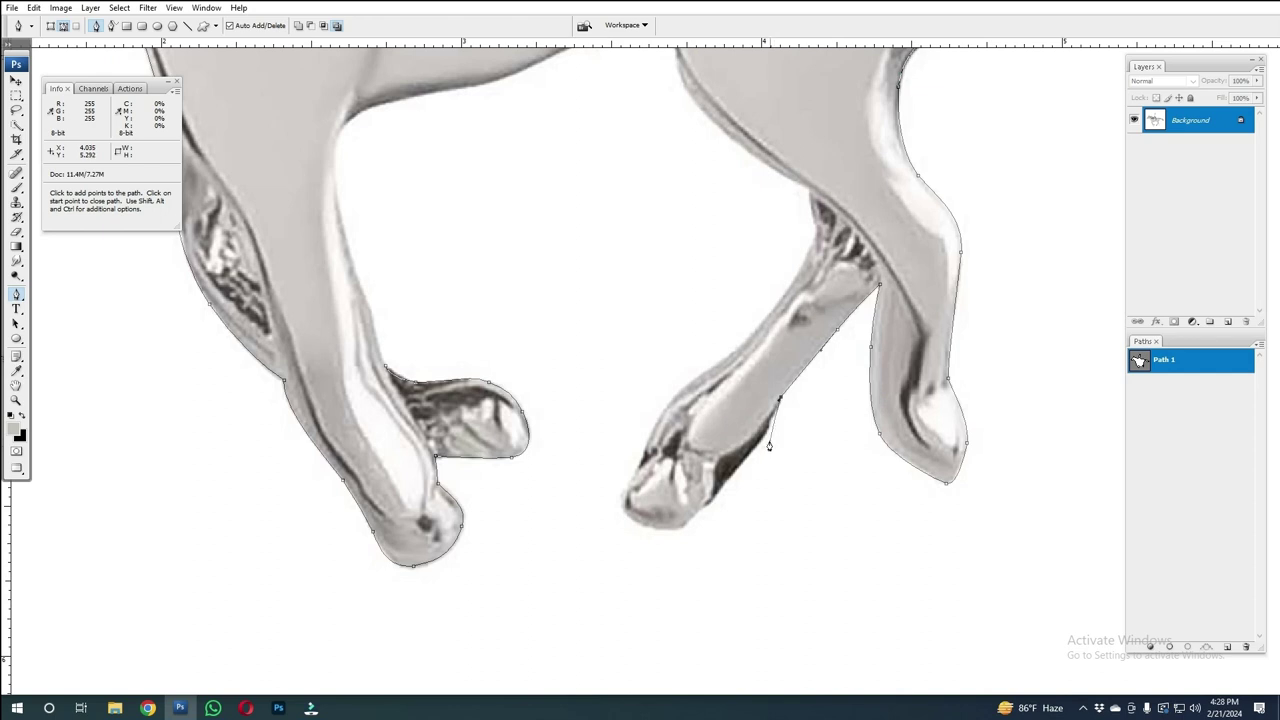
{"action": "left_click", "coordinate": [767, 431]}
{"action": "left_click", "coordinate": [731, 479]}
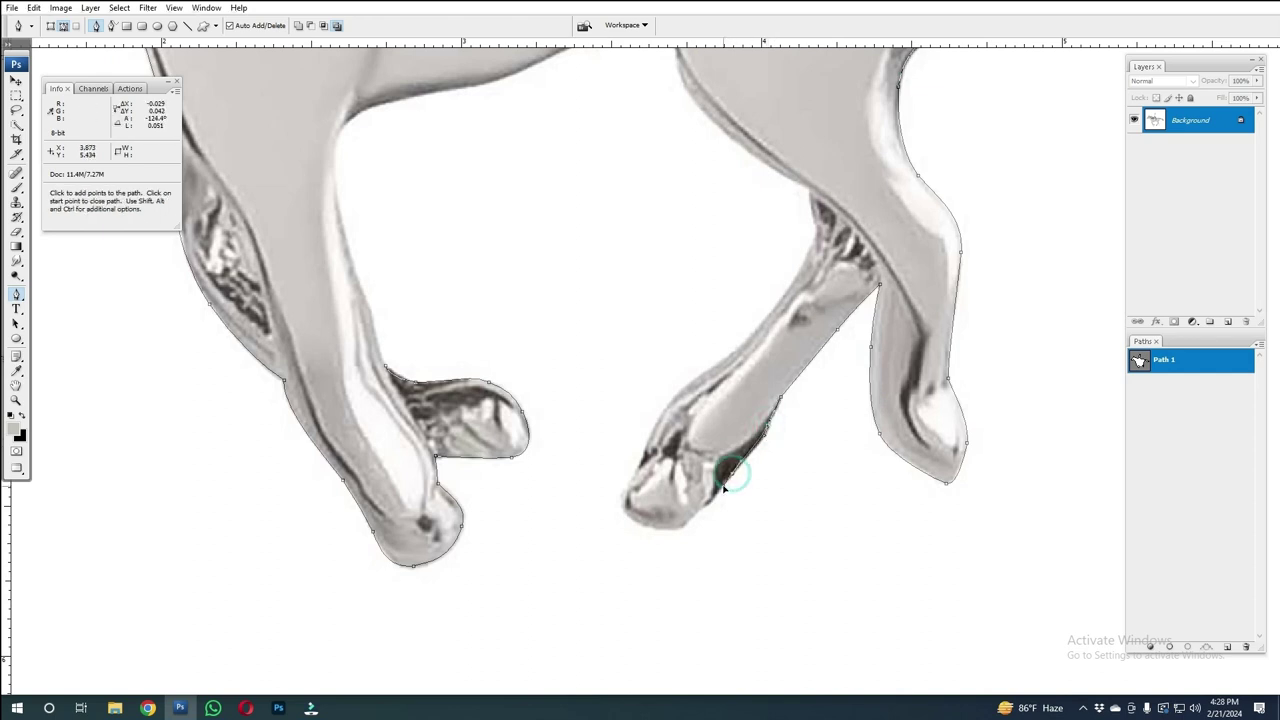
{"action": "left_click", "coordinate": [705, 508]}
{"action": "left_click", "coordinate": [675, 526]}
{"action": "left_click", "coordinate": [654, 434]}
{"action": "left_click", "coordinate": [695, 380]}
{"action": "left_click", "coordinate": [763, 321]}
{"action": "left_click", "coordinate": [815, 226]}
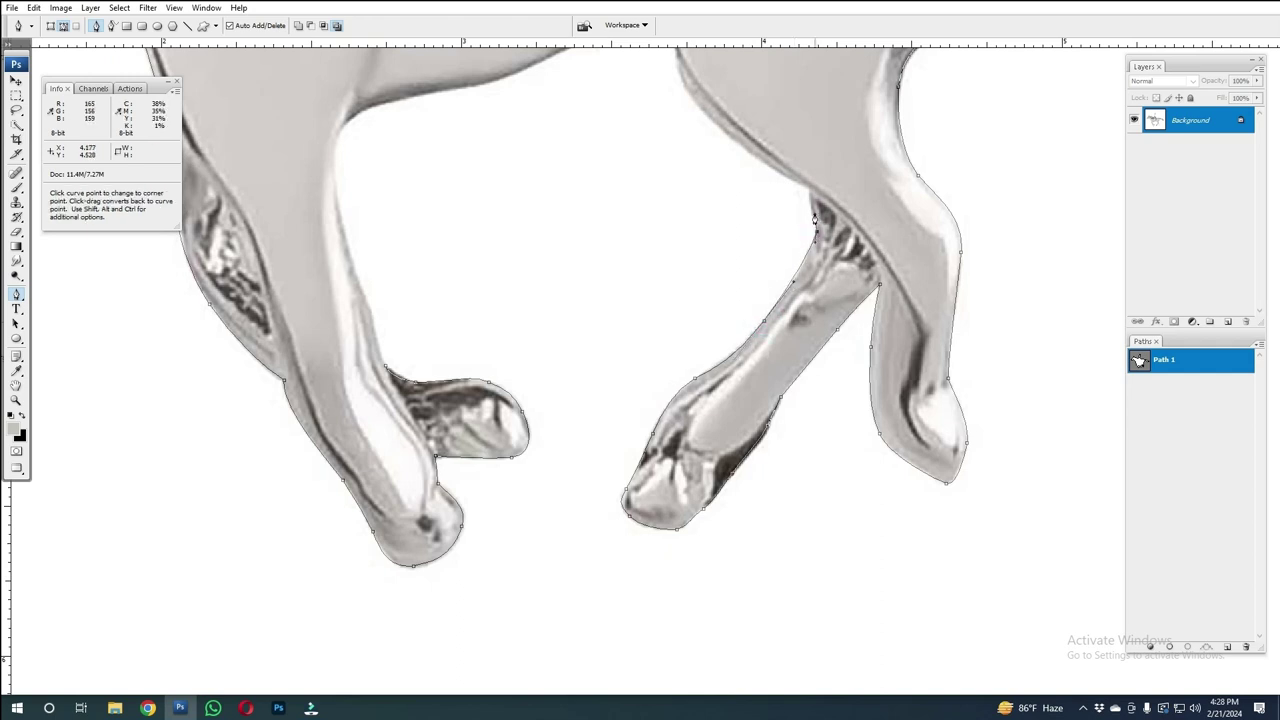
{"action": "left_click_drag", "start_coordinate": [815, 220], "coordinate": [774, 487]}
{"action": "mouse_move", "coordinate": [650, 406]}
{"action": "left_mouse_down"}
{"action": "mouse_move", "coordinate": [605, 360]}
{"action": "mouse_move", "coordinate": [625, 562]}
{"action": "left_mouse_up"}
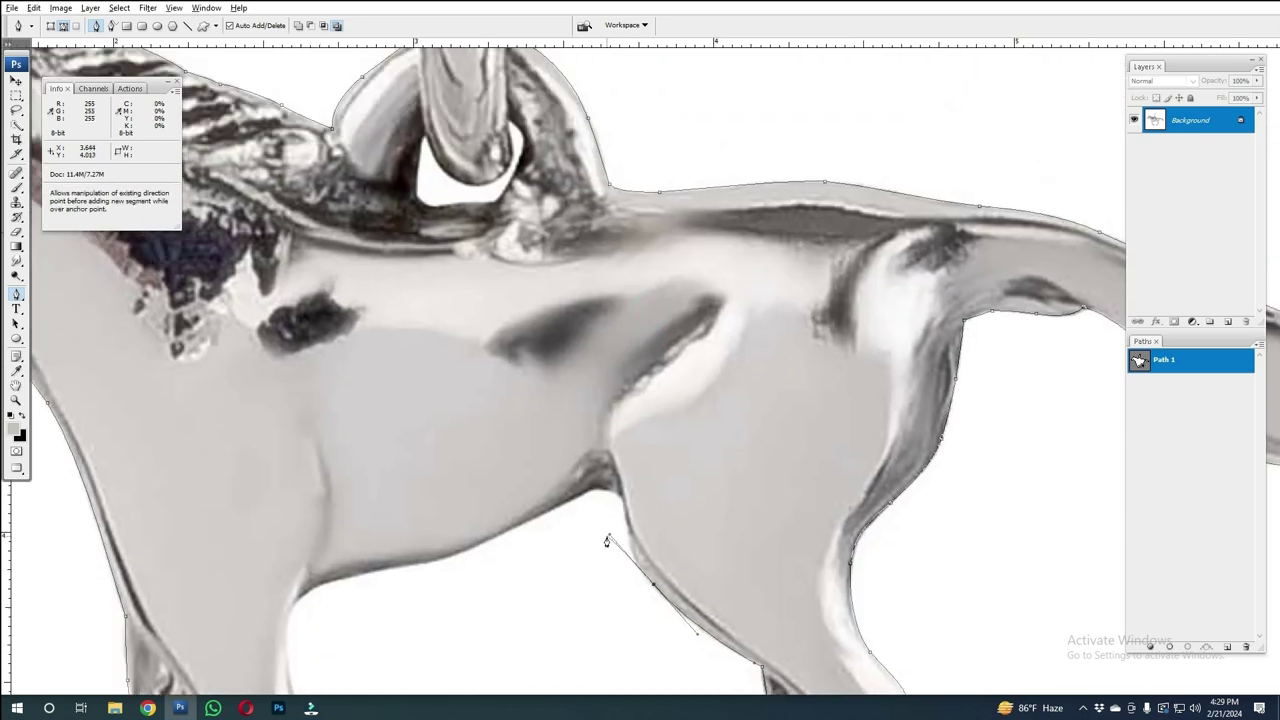
Step: Add belly anchors to meet the front leg's inner edge, then zoom out with Ctrl+minus
{"action": "left_click", "coordinate": [626, 521]}
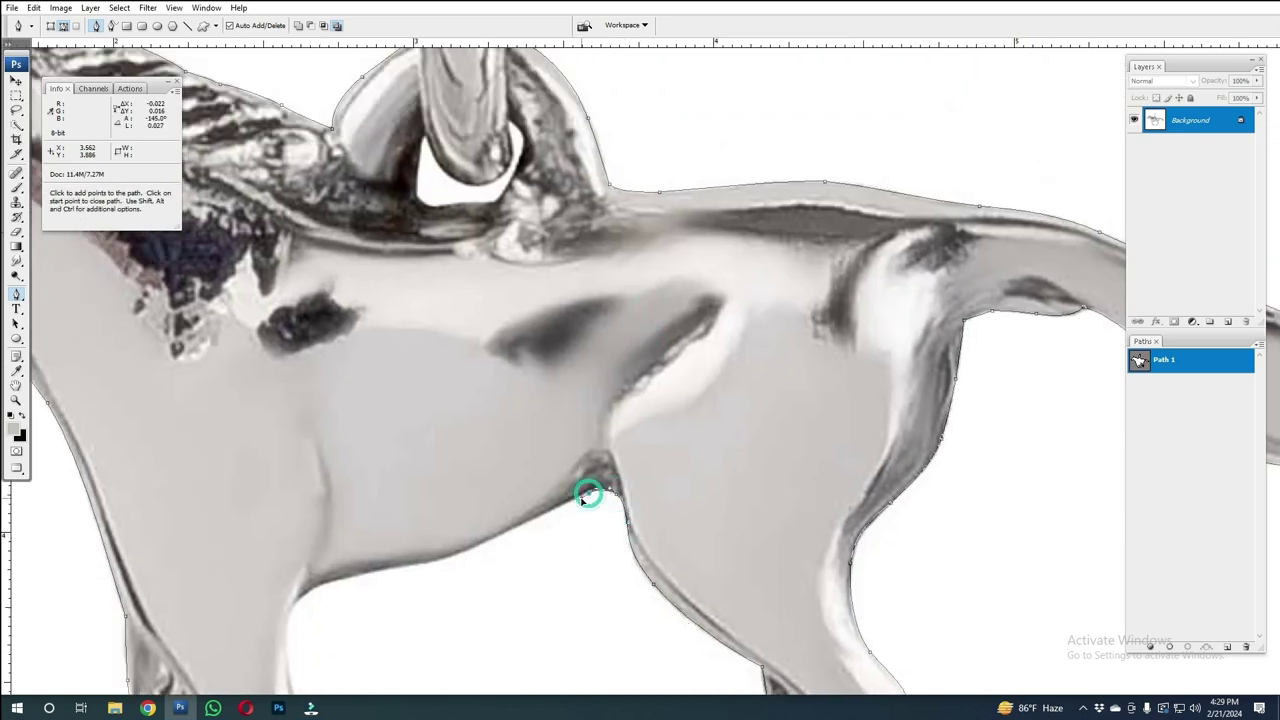
{"action": "left_click_drag", "start_coordinate": [661, 521], "coordinate": [1015, 375]}
{"action": "left_click", "coordinate": [830, 411]}
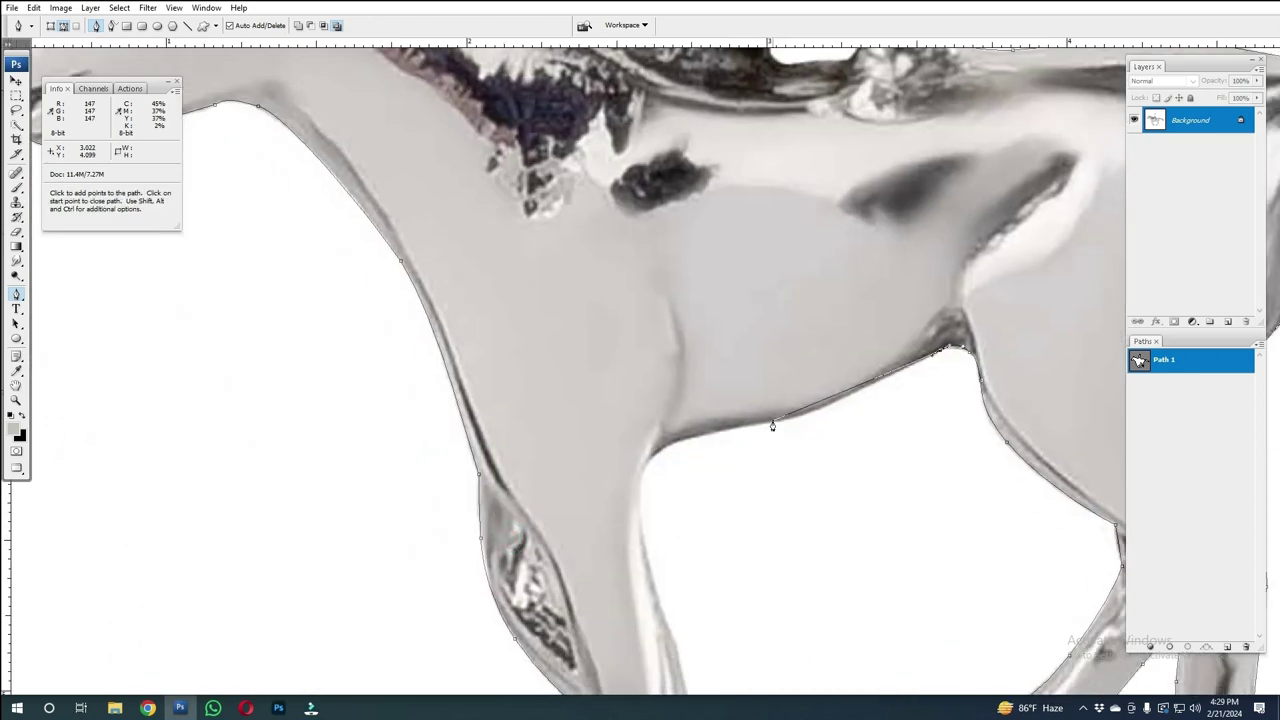
{"action": "left_click_drag", "start_coordinate": [808, 408], "coordinate": [880, 400]}
{"action": "left_click", "coordinate": [659, 440]}
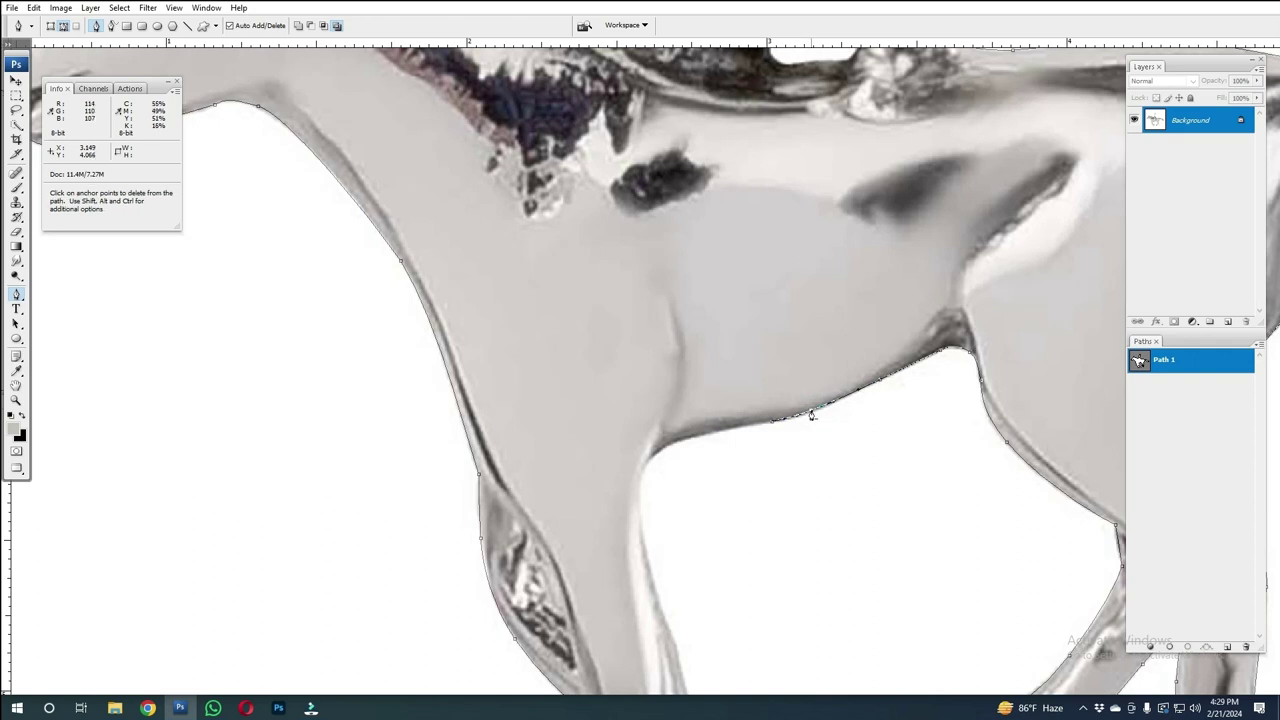
{"action": "mouse_move", "coordinate": [791, 403]}
{"action": "left_mouse_down"}
{"action": "mouse_move", "coordinate": [804, 378]}
{"action": "mouse_move", "coordinate": [750, 412]}
{"action": "mouse_move", "coordinate": [734, 507]}
{"action": "mouse_move", "coordinate": [712, 470]}
{"action": "left_mouse_up"}
{"action": "key", "text": "ctrl+minus"}
{"action": "key", "text": "ctrl+minus"}
{"action": "key", "text": "ctrl+minus"}
{"action": "key", "text": "ctrl+minus"}
{"action": "key", "text": "ctrl+minus"}
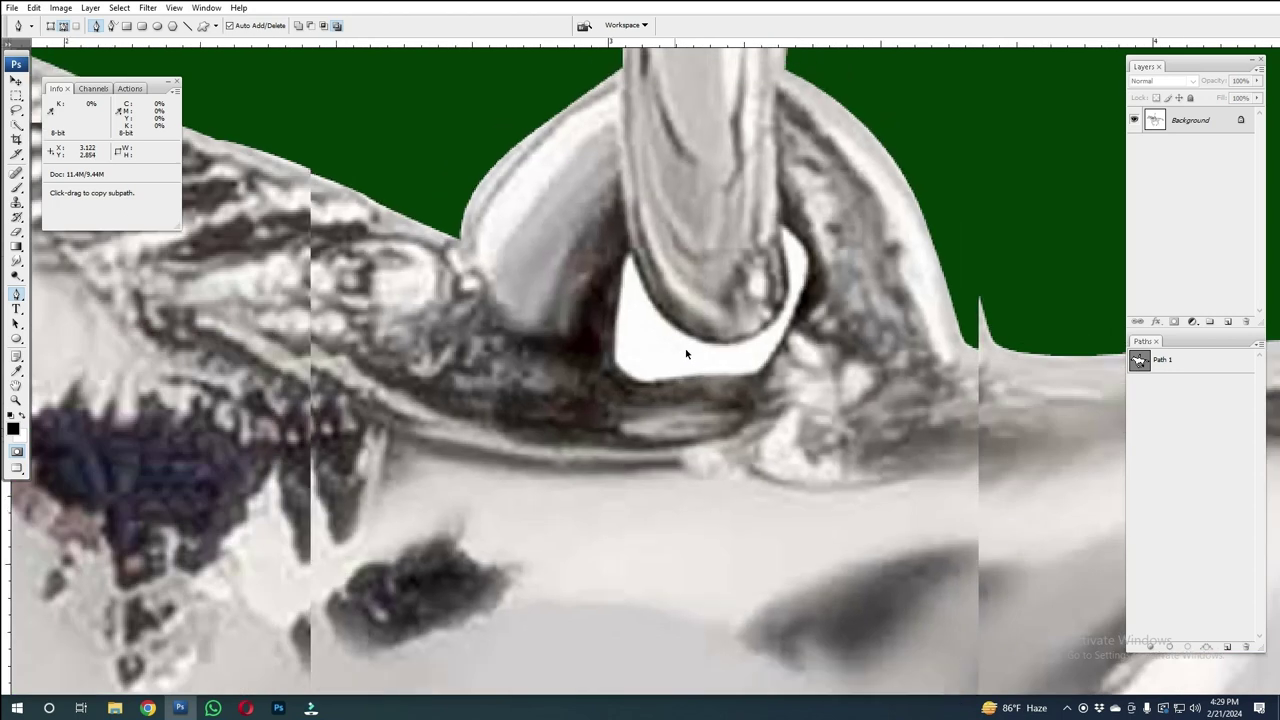
Step: Trace a closed subpath around the white gap inside the hanging ring, then zoom out
{"action": "scroll", "coordinate": [720, 330], "scroll_direction": "up", "scroll_amount": 1}
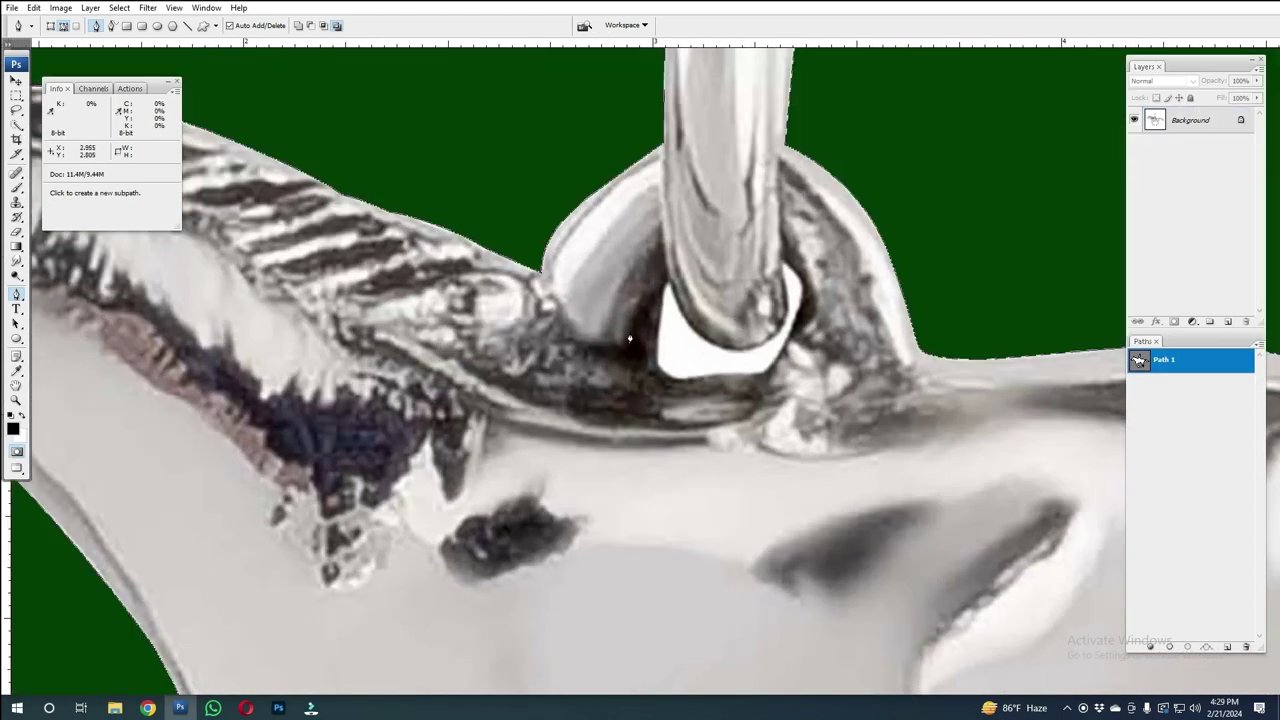
{"action": "left_click", "coordinate": [669, 288]}
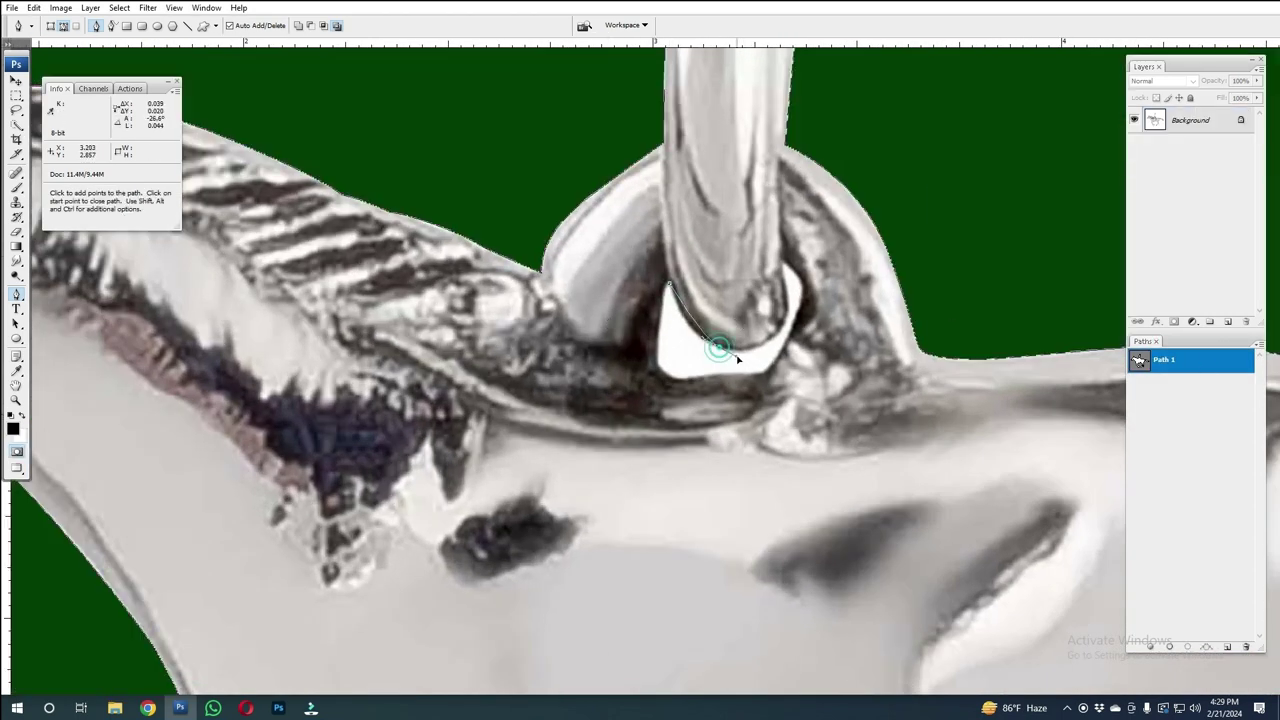
{"action": "left_click_drag", "start_coordinate": [752, 358], "coordinate": [776, 341]}
{"action": "mouse_move", "coordinate": [783, 264]}
{"action": "left_mouse_down"}
{"action": "mouse_move", "coordinate": [791, 347]}
{"action": "mouse_move", "coordinate": [738, 400]}
{"action": "left_mouse_up"}
{"action": "left_click", "coordinate": [671, 372]}
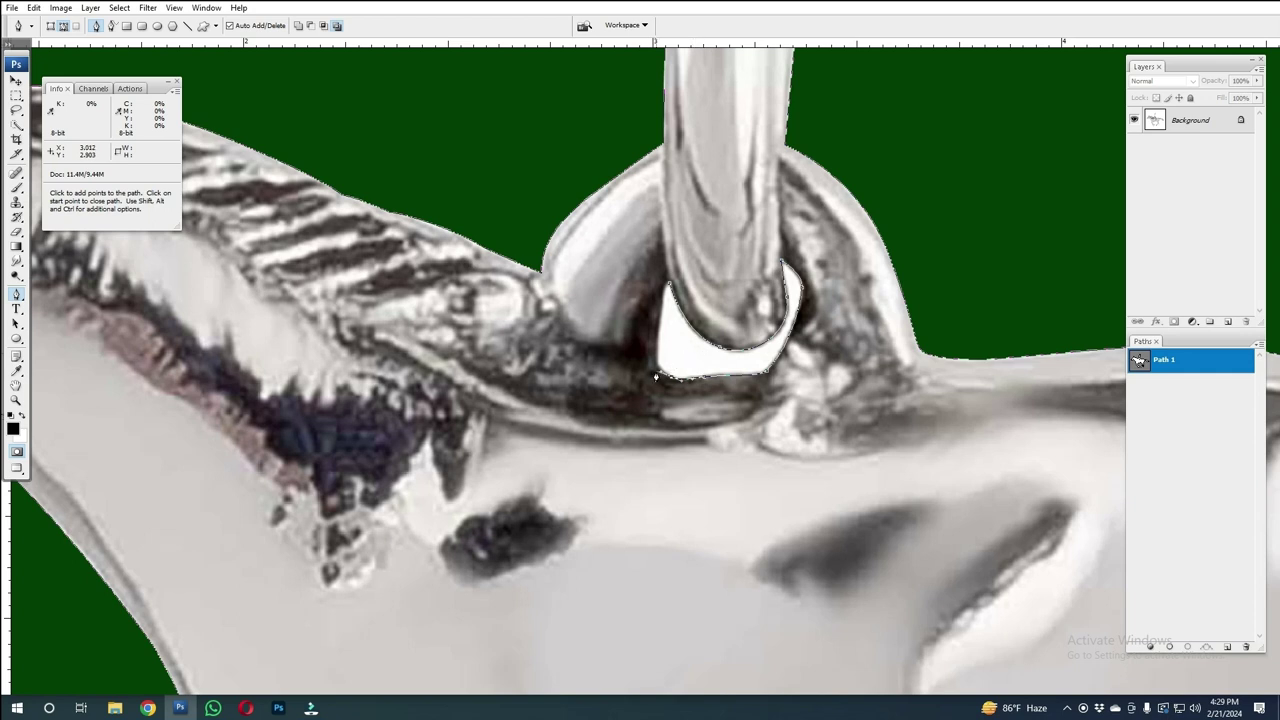
{"action": "left_click", "coordinate": [668, 283]}
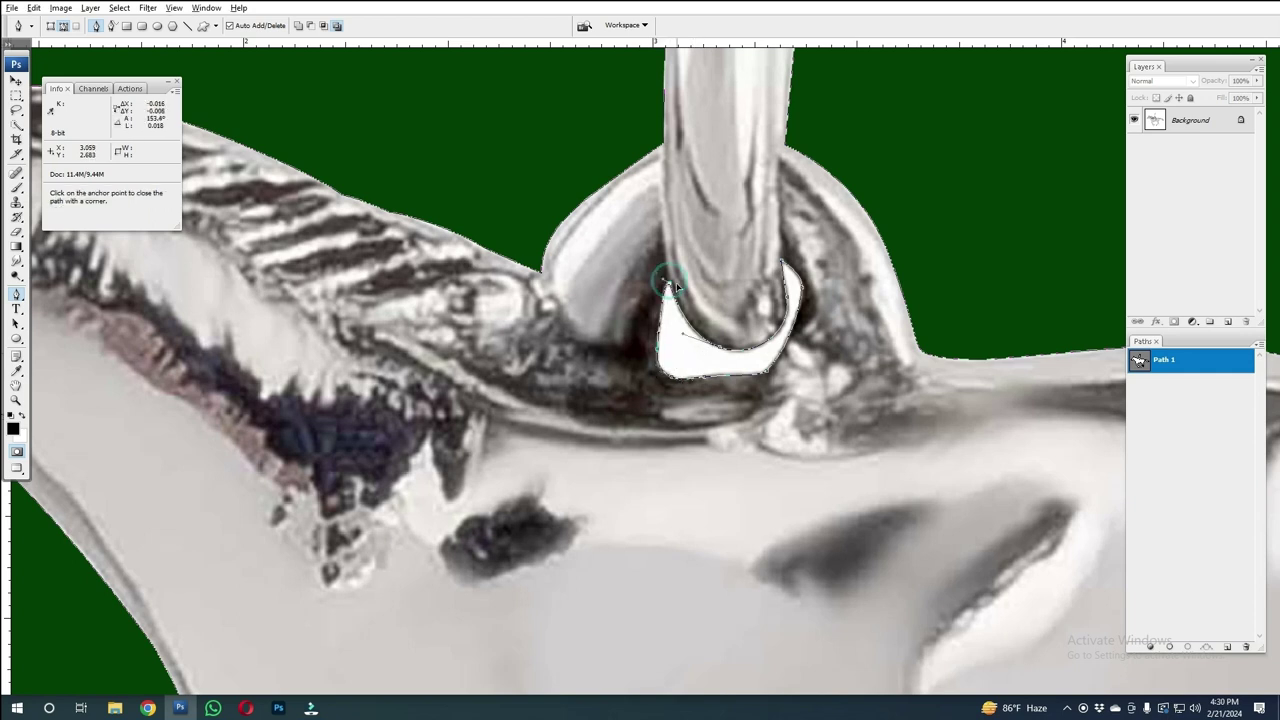
{"action": "key", "text": "ctrl+minus"}
{"action": "key", "text": "ctrl+minus"}
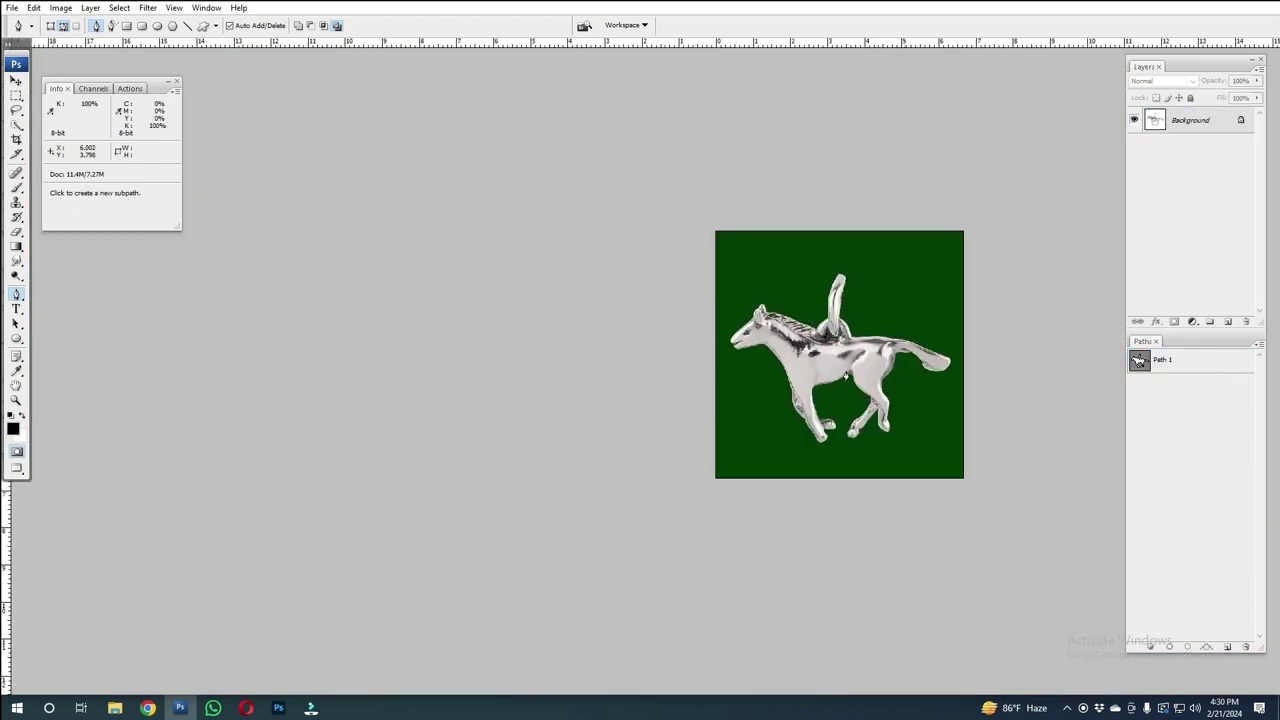
Step: Load Path 1 as a selection, feather it, and copy the horse to Layer 1 with Ctrl+J
{"action": "key", "text": "ctrl+plus"}
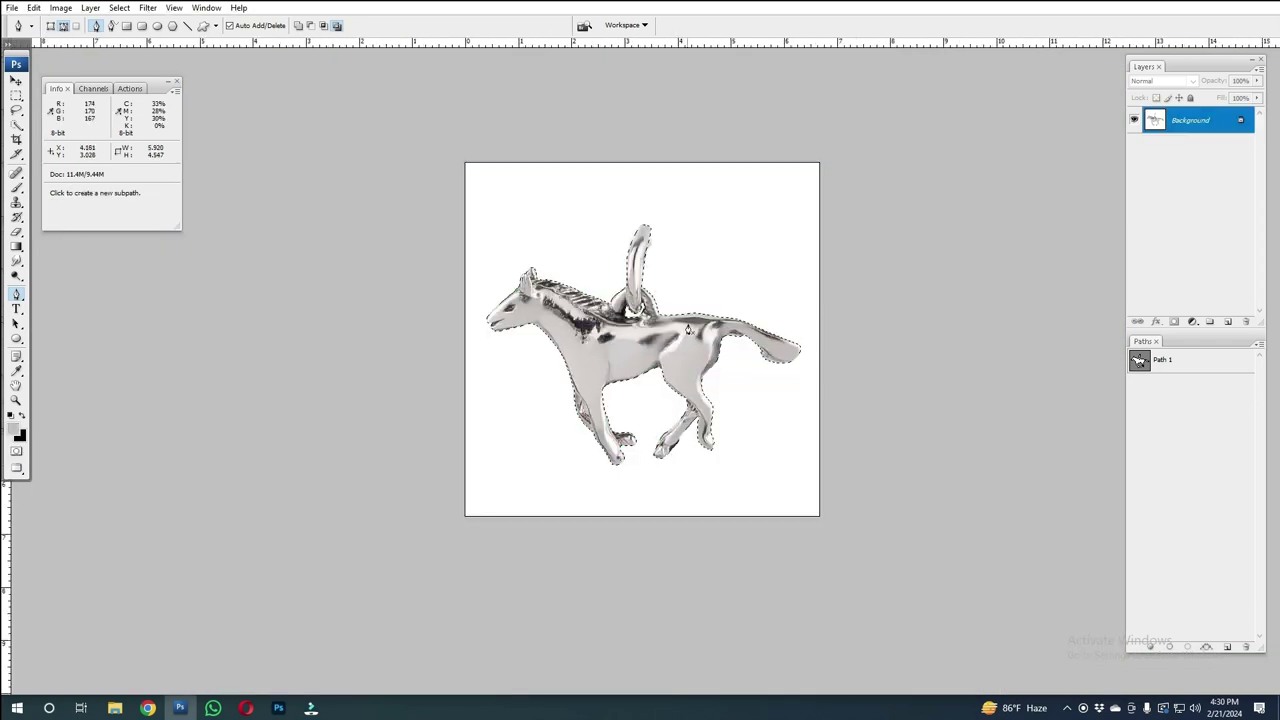
{"action": "left_click", "coordinate": [1163, 360]}
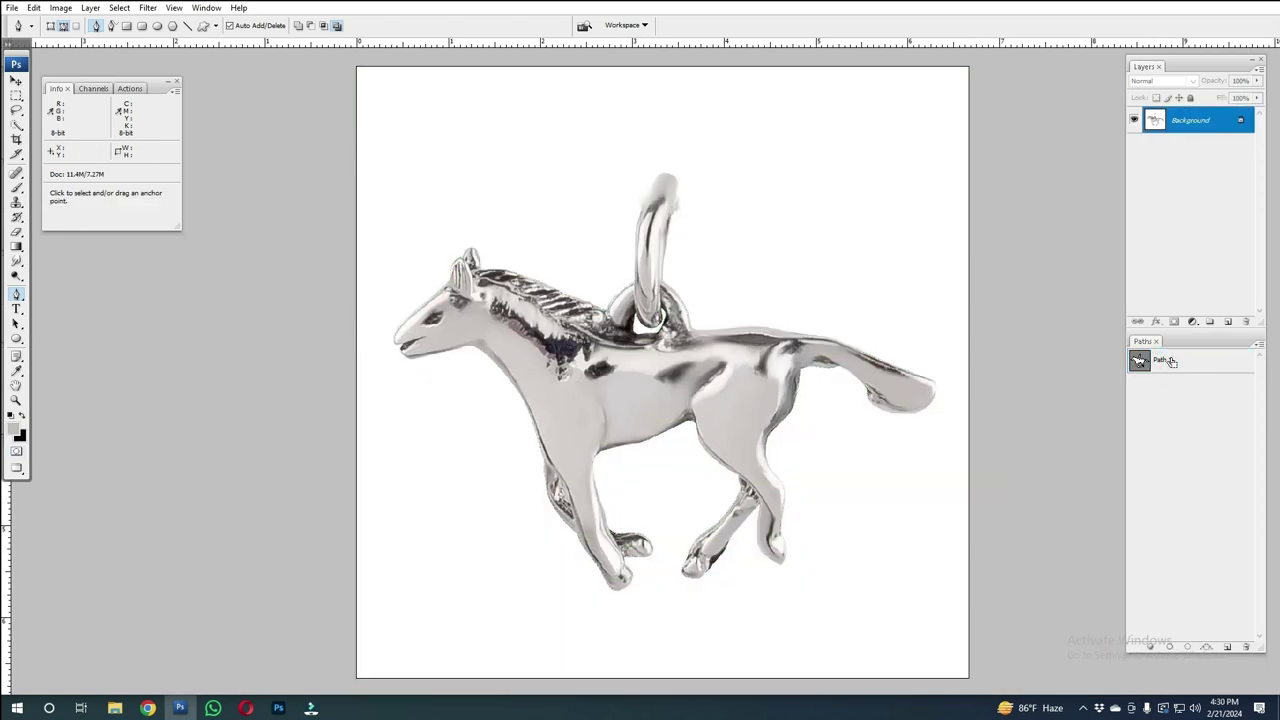
{"action": "left_click", "coordinate": [1172, 361]}
{"action": "left_click", "coordinate": [1180, 357], "text": "ctrl"}
{"action": "key", "text": "ctrl+alt+d"}
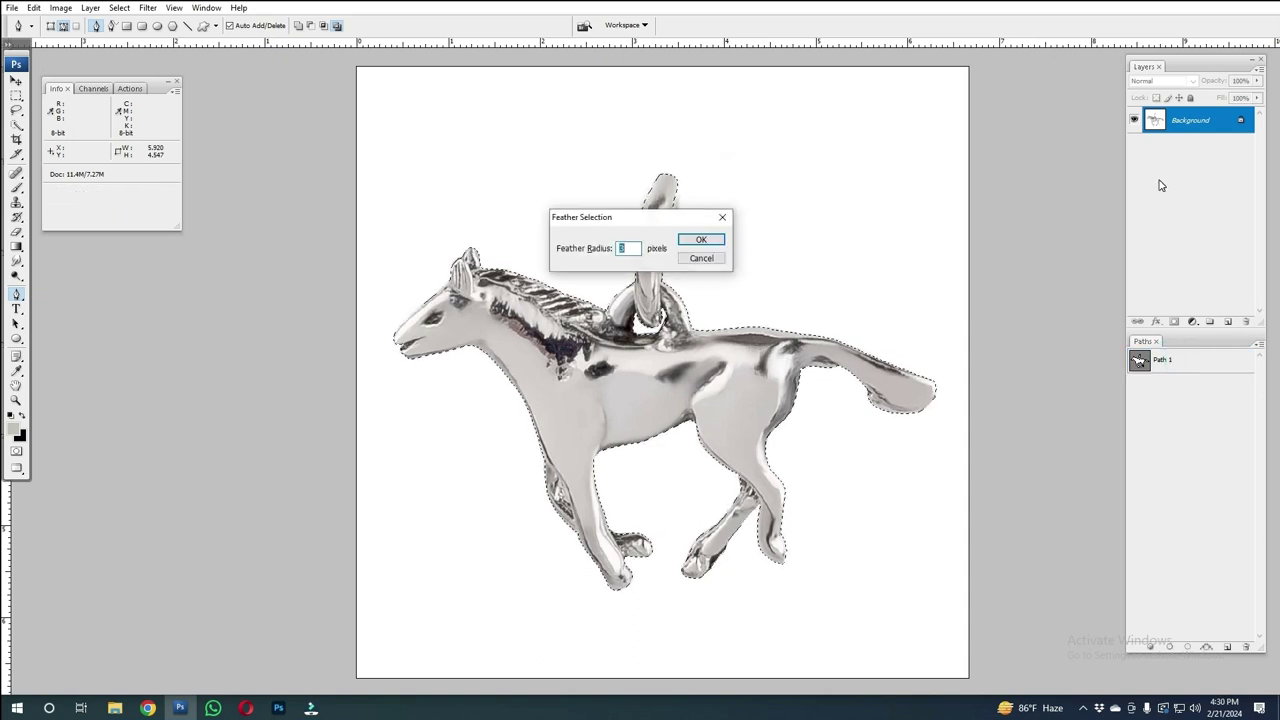
{"action": "key", "text": "Return"}
{"action": "key", "text": "ctrl+j"}
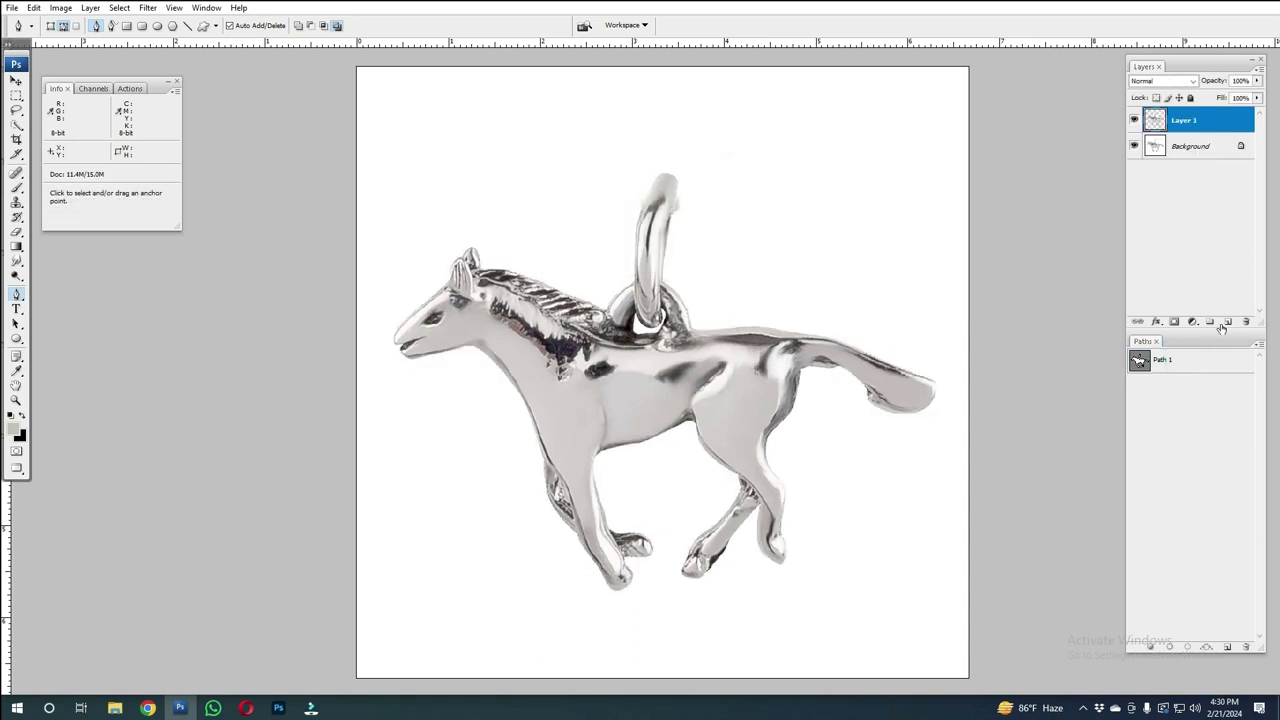
Step: Add two new layers and reset the colours to default black and white
{"action": "left_click", "coordinate": [1227, 322], "text": "ctrl"}
{"action": "key", "text": "d"}
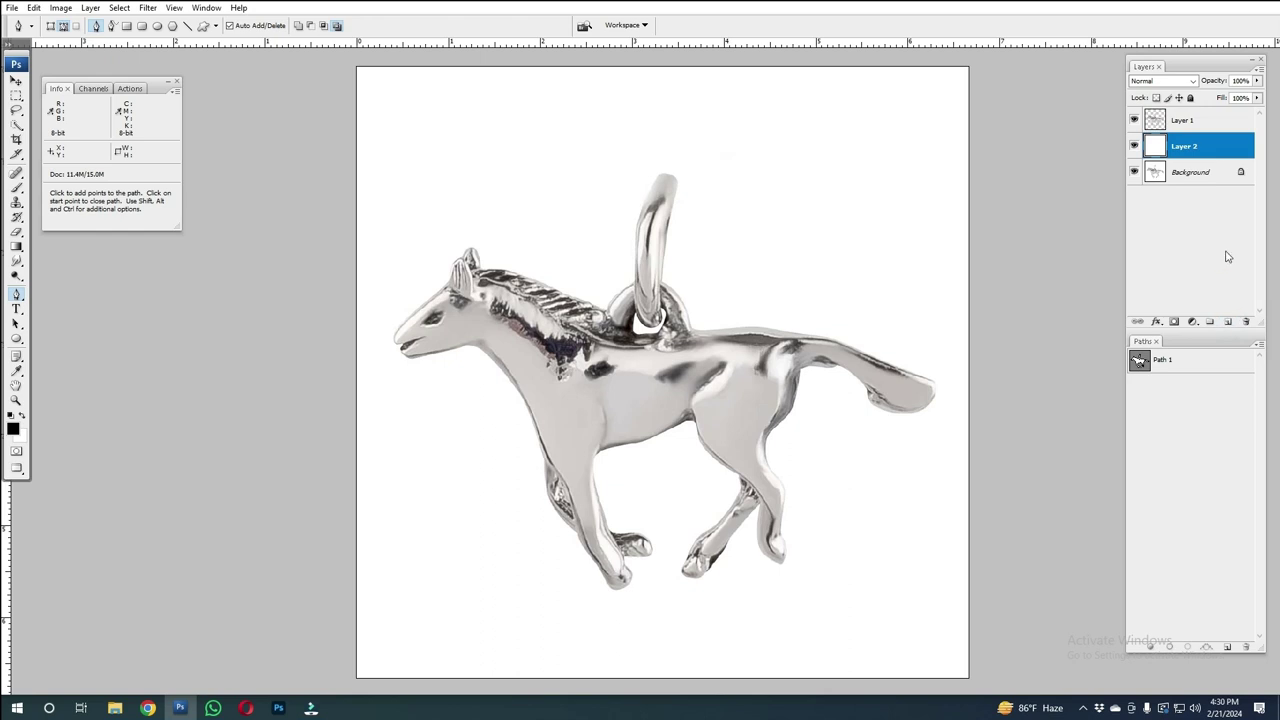
{"action": "left_click", "coordinate": [1227, 320]}
{"action": "left_click", "coordinate": [1183, 120]}
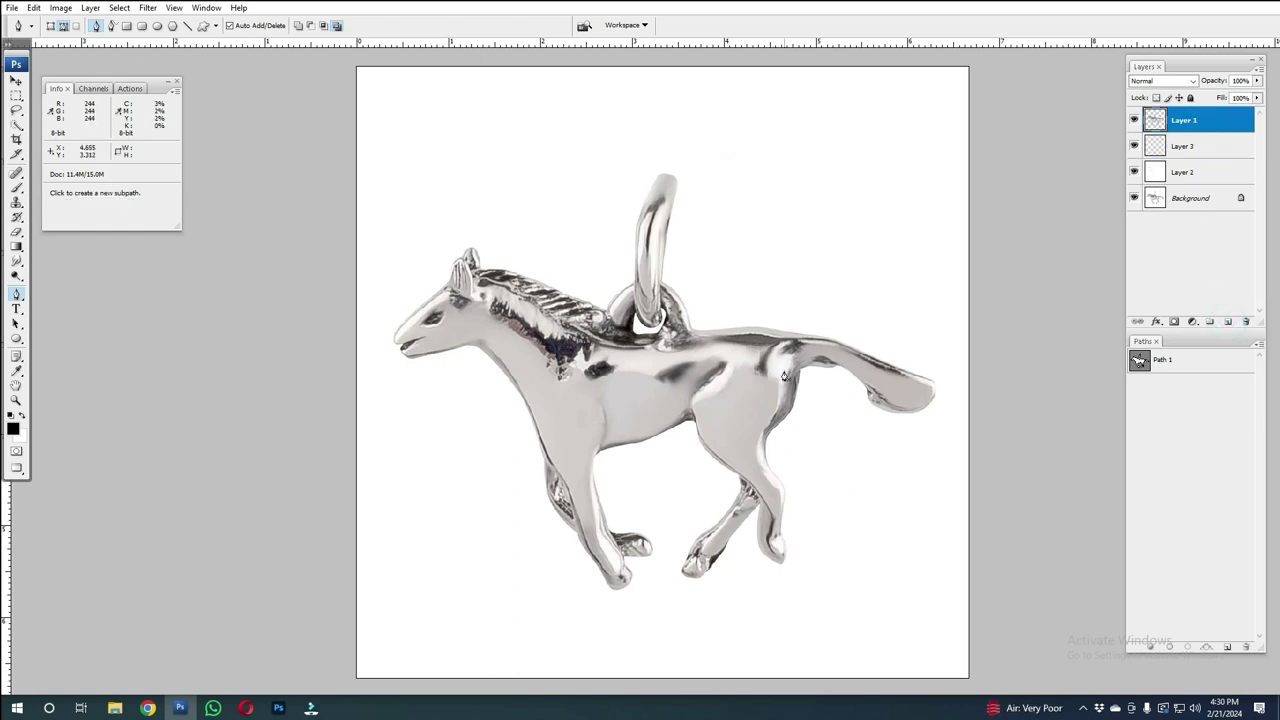
Step: Draw a small ellipse under the front hoof and convert it to a selection
{"action": "left_click", "coordinate": [17, 339]}
{"action": "scroll", "coordinate": [634, 594], "scroll_direction": "up", "scroll_amount": 1}
{"action": "scroll", "coordinate": [634, 594], "scroll_direction": "up", "scroll_amount": 1}
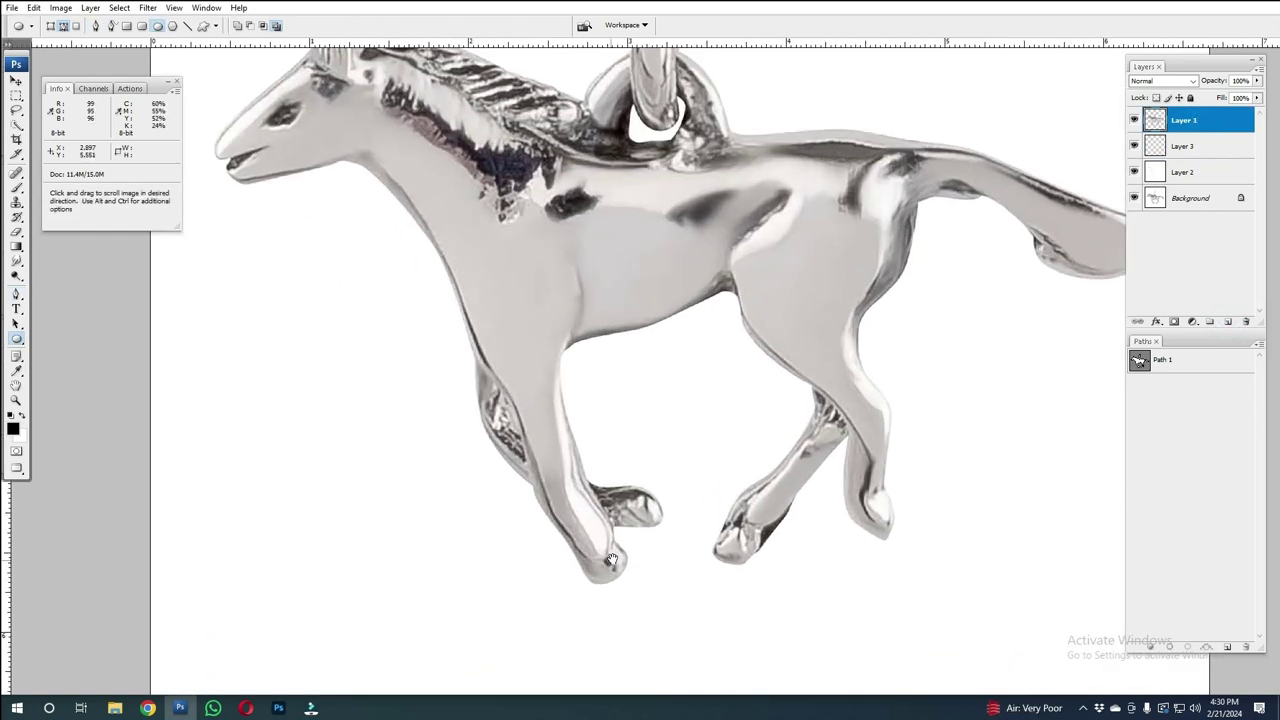
{"action": "scroll", "coordinate": [634, 594], "scroll_direction": "up", "scroll_amount": 1}
{"action": "left_click_drag", "start_coordinate": [657, 414], "coordinate": [709, 440]}
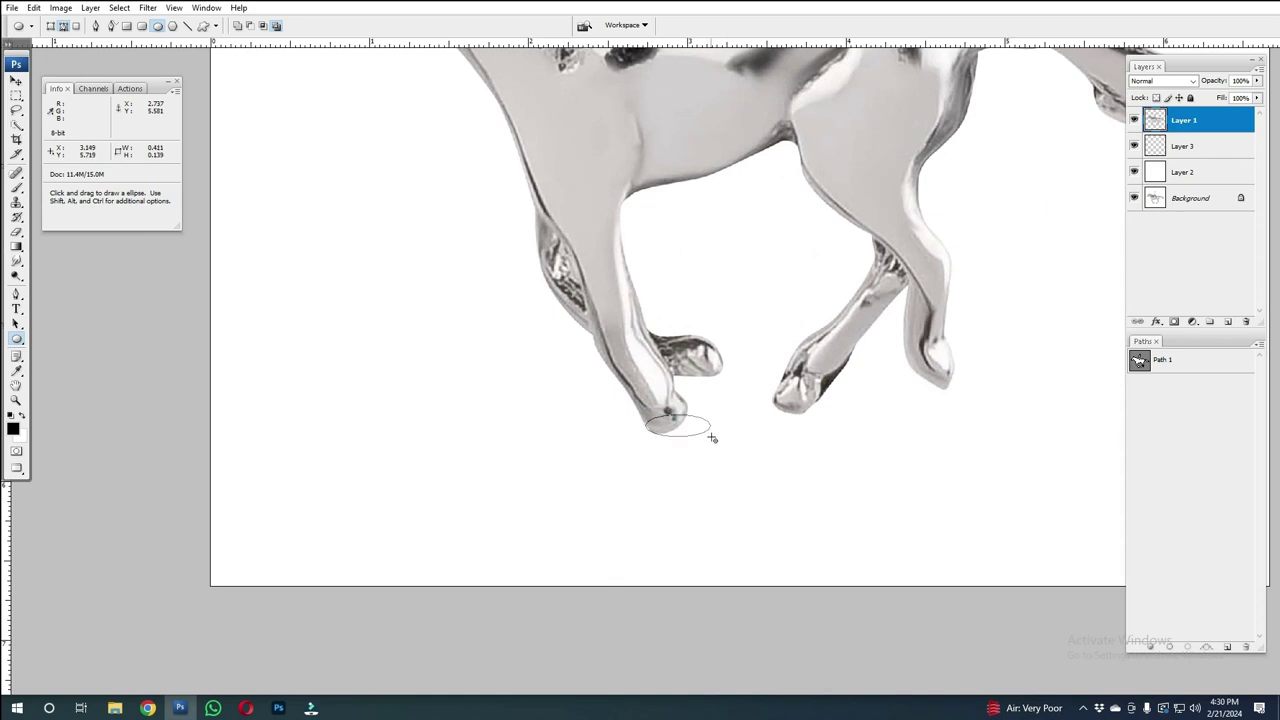
{"action": "left_click_drag", "start_coordinate": [712, 437], "coordinate": [711, 437]}
{"action": "left_click", "coordinate": [1214, 376], "text": "ctrl"}
Step: On Layer 3, feather the oval, fill it black, and apply a 2.8 Gaussian Blur
{"action": "left_click", "coordinate": [1205, 148]}
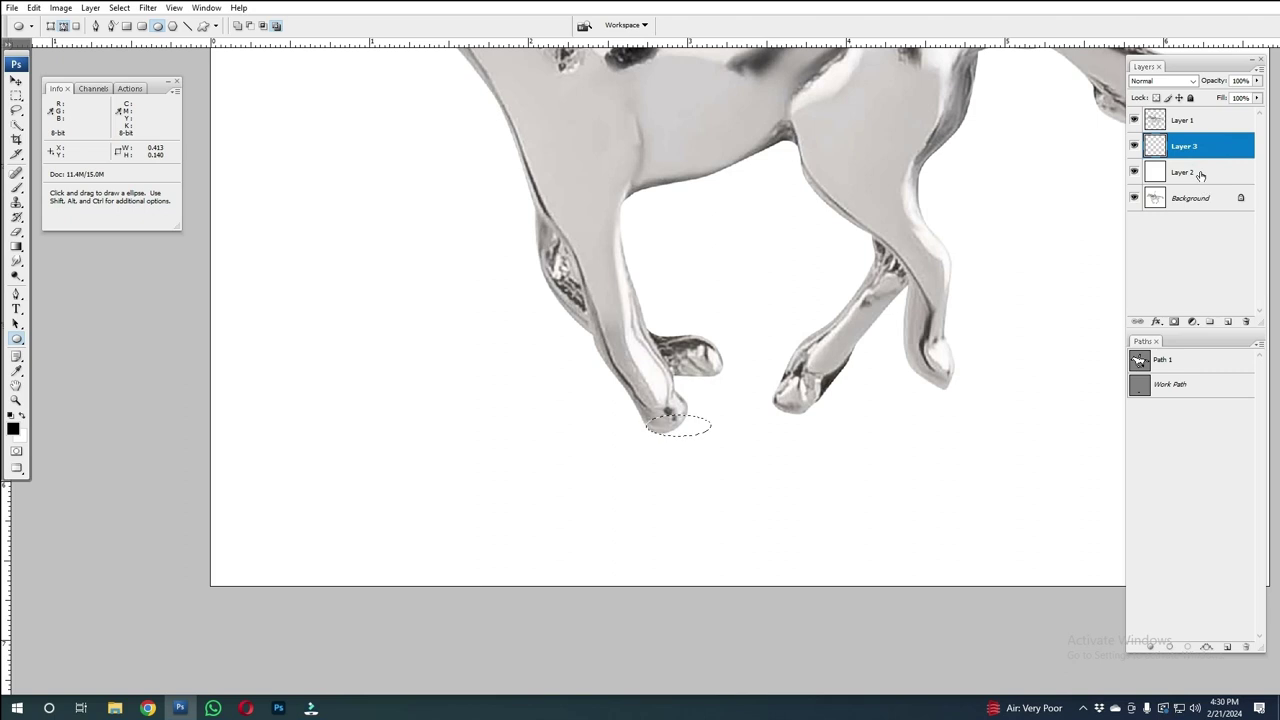
{"action": "key", "text": "ctrl+alt+d"}
{"action": "key", "text": "Return"}
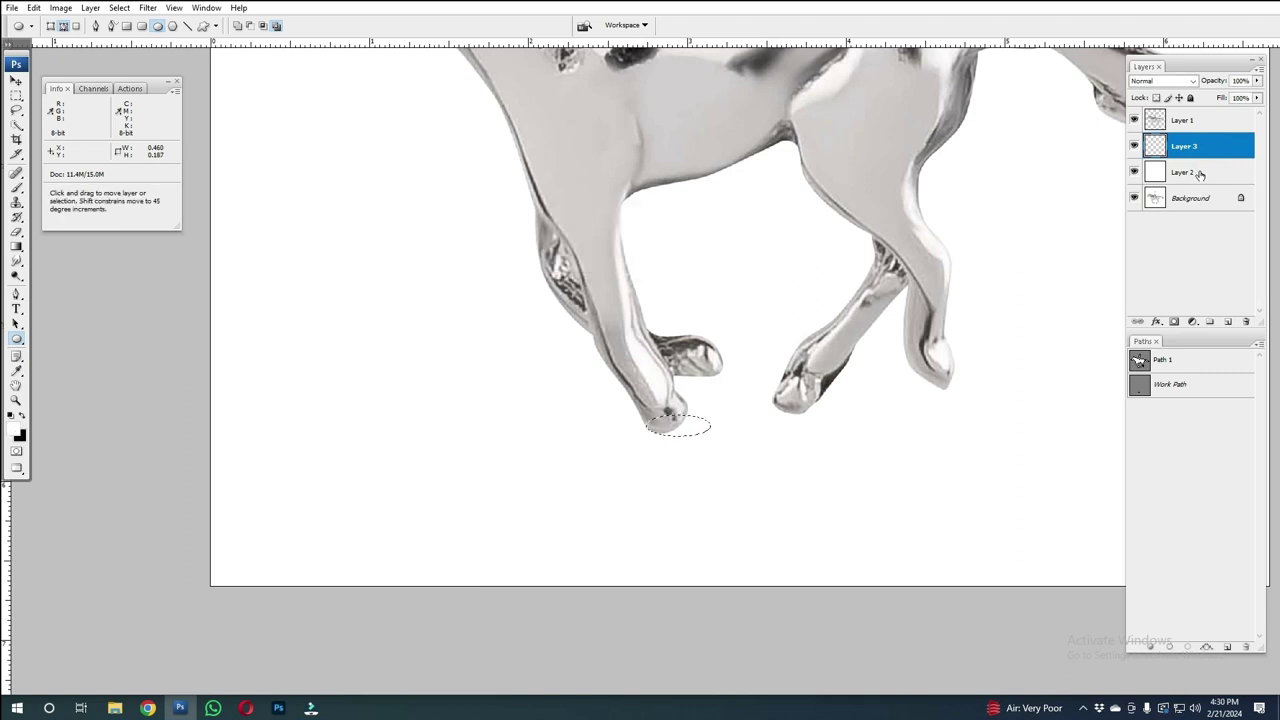
{"action": "key", "text": "alt+BackSpace"}
{"action": "key", "text": "ctrl+d"}
{"action": "key", "text": "ctrl+alt+f"}
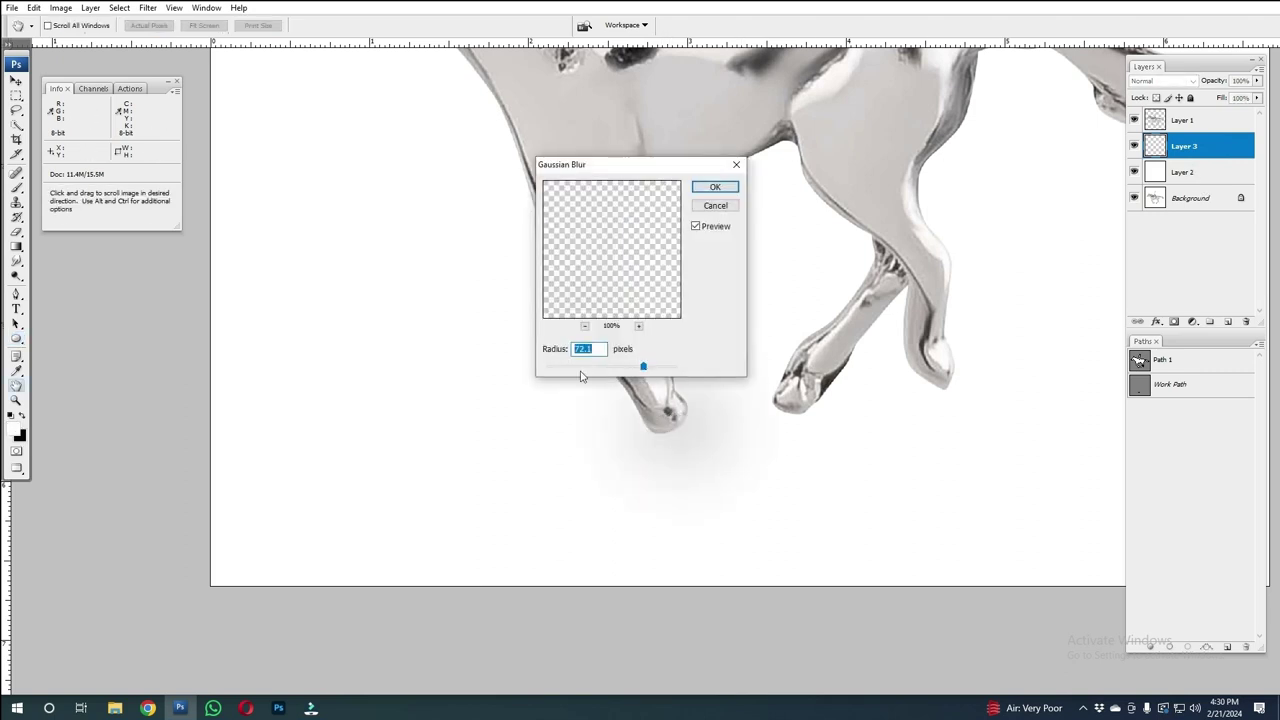
{"action": "left_click", "coordinate": [568, 366]}
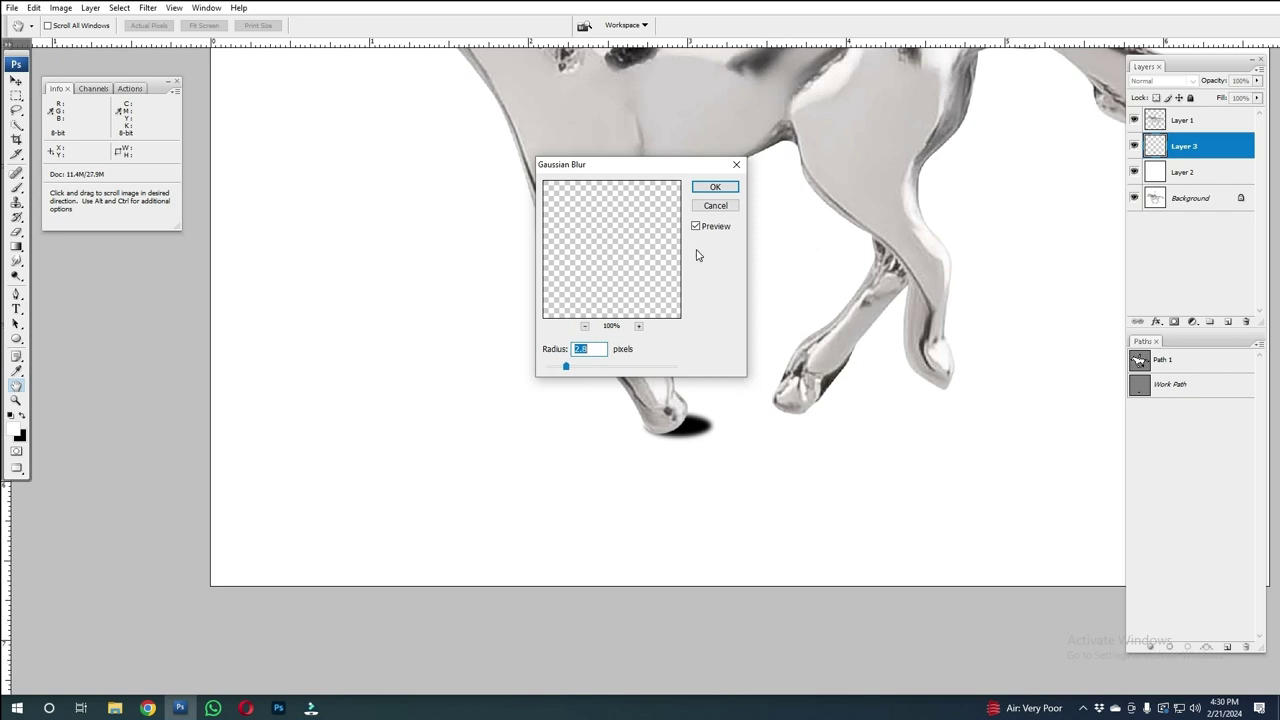
{"action": "left_click", "coordinate": [715, 187]}
{"action": "key", "text": "e"}
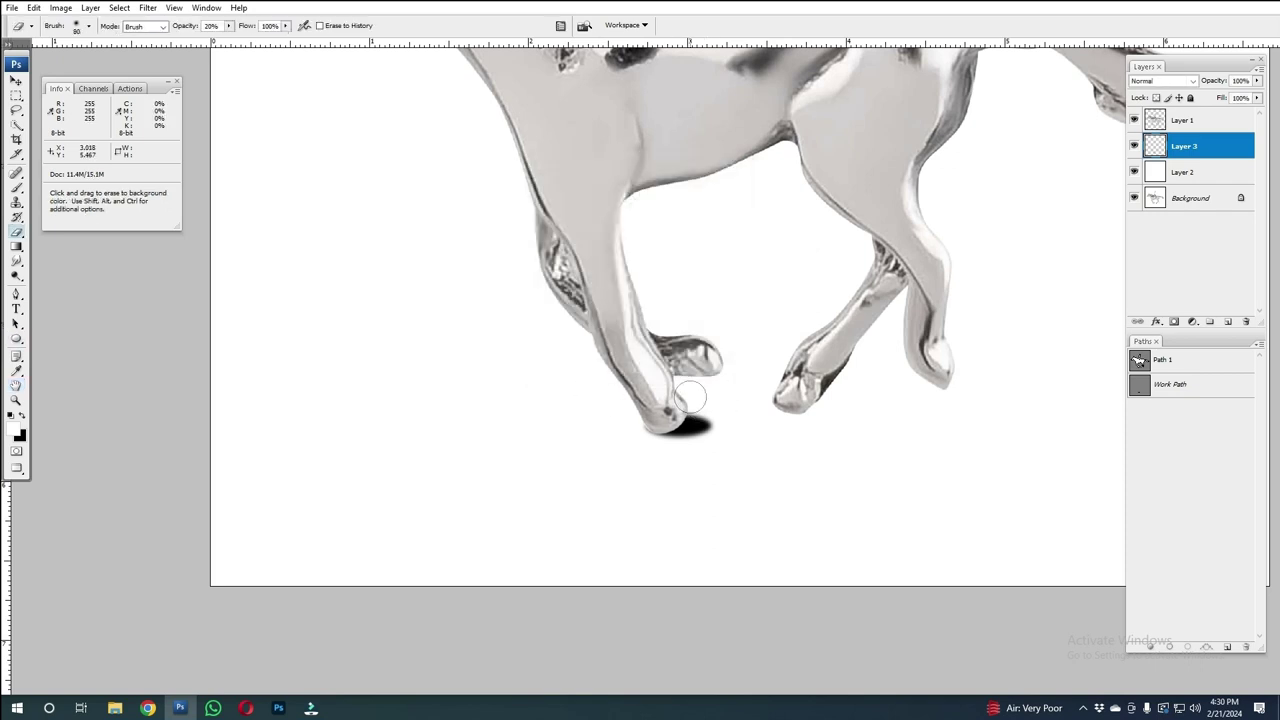
Step: Fade the hoof shadow to soft grey with the 20% Eraser, then duplicate the shadow layer
{"action": "scroll", "coordinate": [726, 428], "scroll_direction": "up", "scroll_amount": 2}
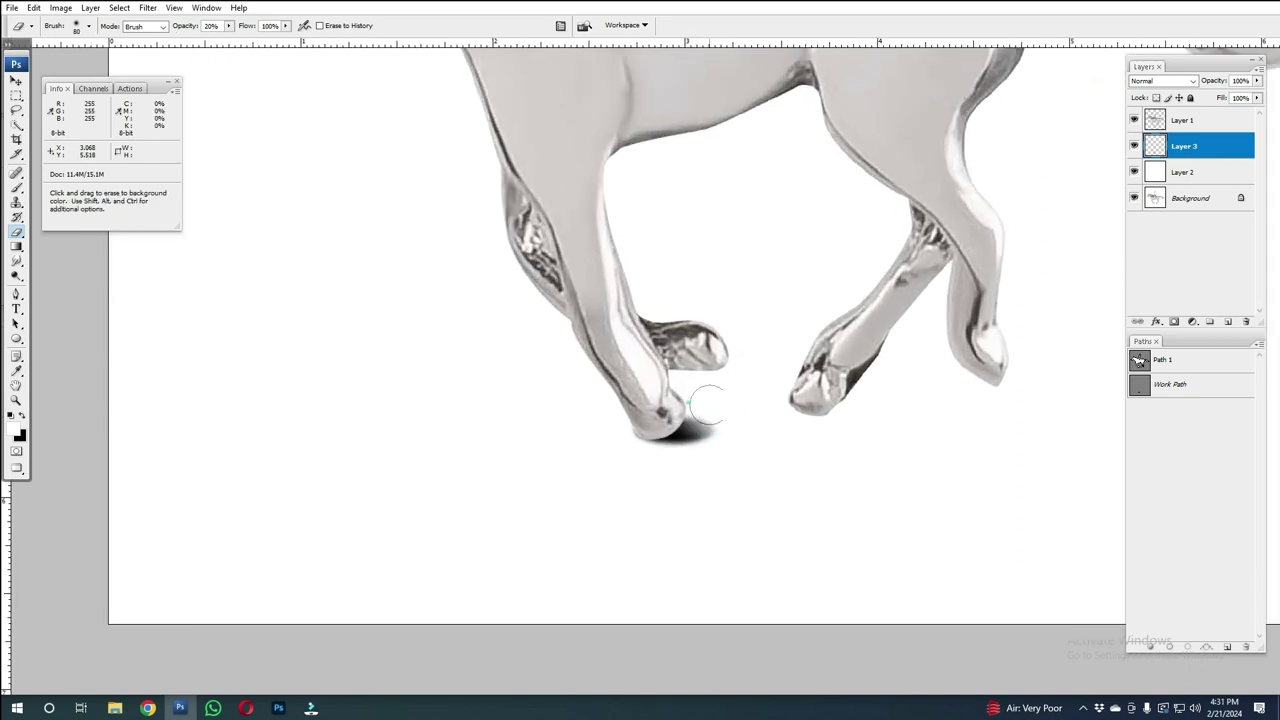
{"action": "left_click_drag", "start_coordinate": [700, 414], "coordinate": [766, 460]}
{"action": "left_click_drag", "start_coordinate": [666, 448], "coordinate": [744, 463]}
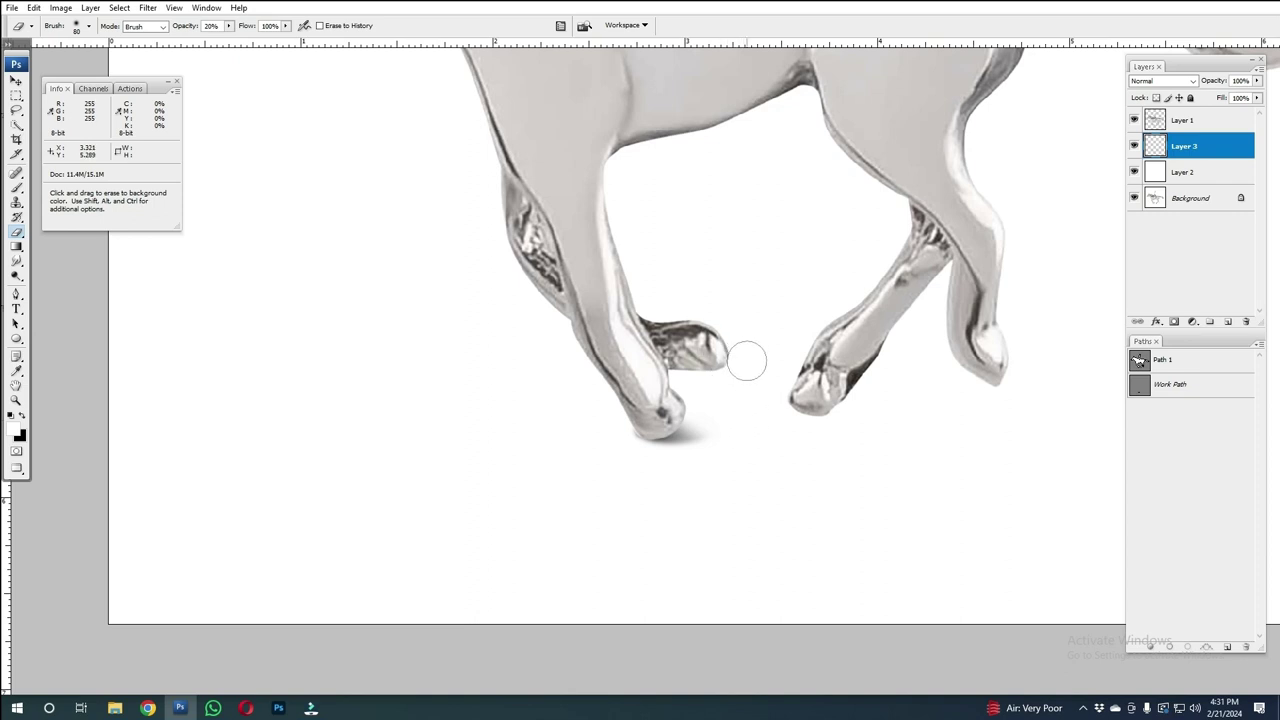
{"action": "left_click", "coordinate": [680, 410]}
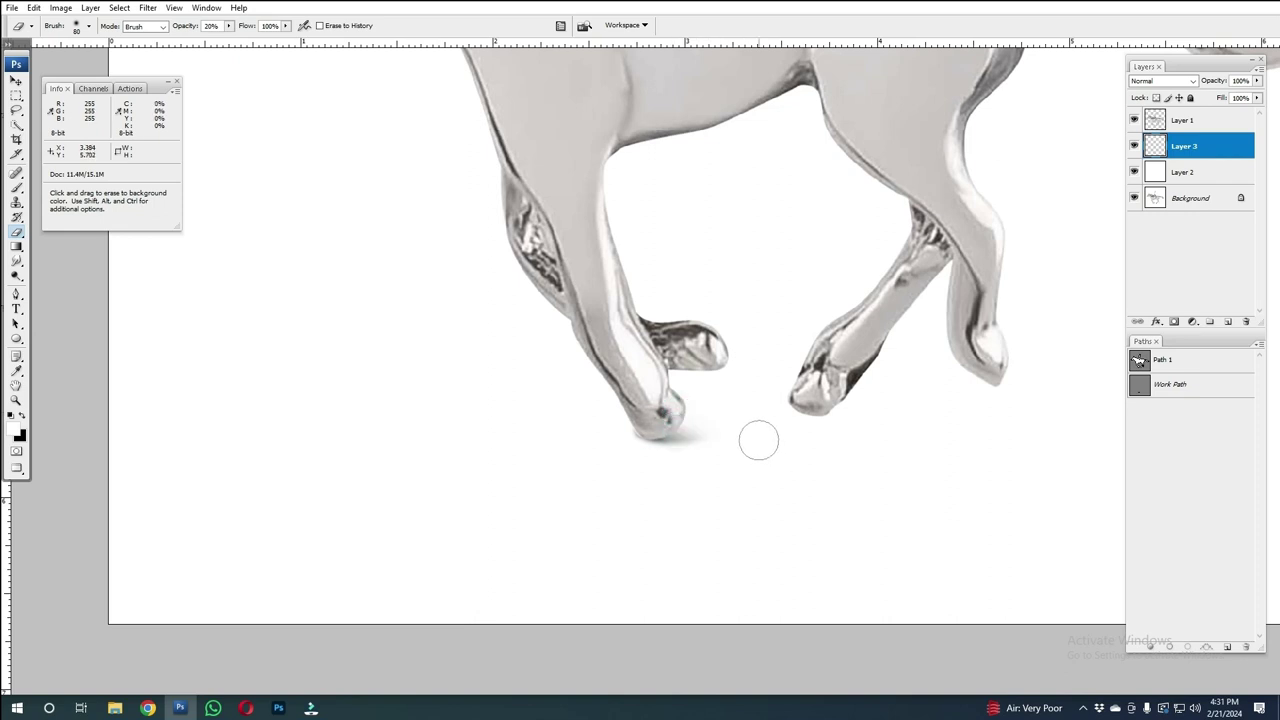
{"action": "key", "text": "ctrl"}
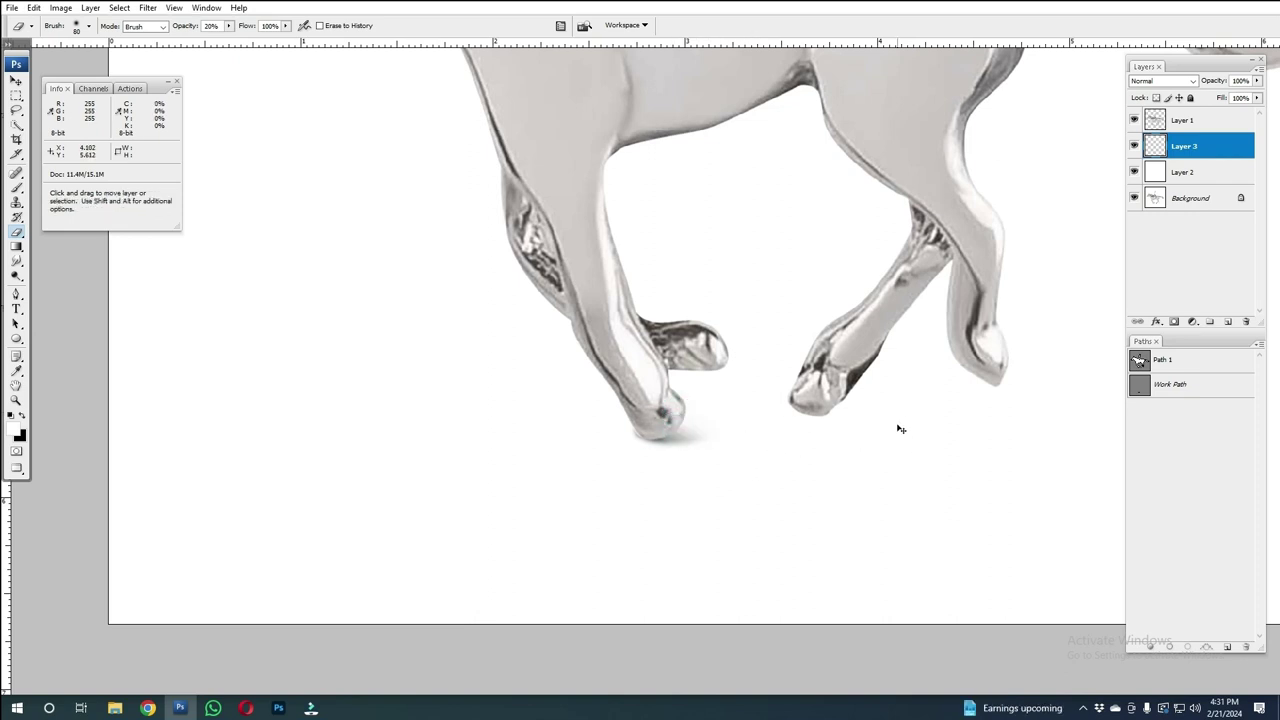
{"action": "key", "text": "ctrl+j"}
Step: Move the copied shadow under the second hoof and stretch it to 149.1% wide
{"action": "key", "text": "ctrl+t"}
{"action": "mouse_move", "coordinate": [693, 435]}
{"action": "left_mouse_down"}
{"action": "mouse_move", "coordinate": [818, 428]}
{"action": "mouse_move", "coordinate": [903, 404]}
{"action": "left_mouse_up"}
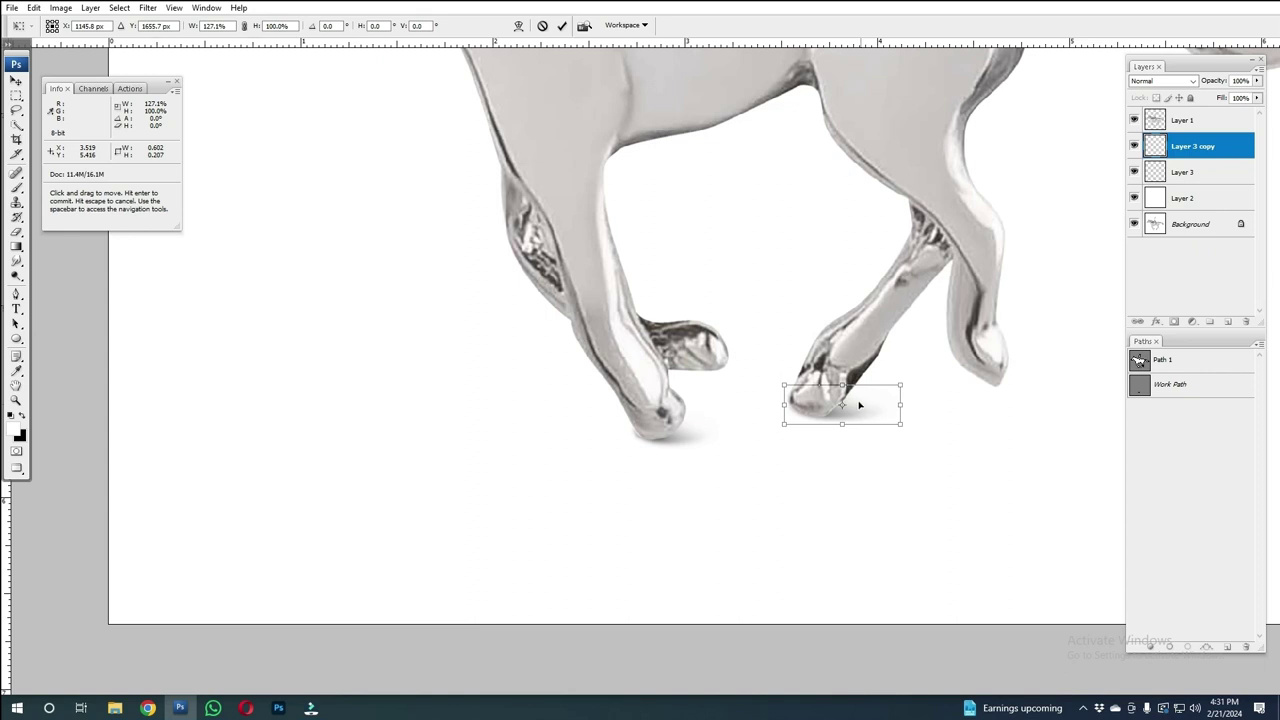
{"action": "left_click_drag", "start_coordinate": [903, 402], "coordinate": [930, 397]}
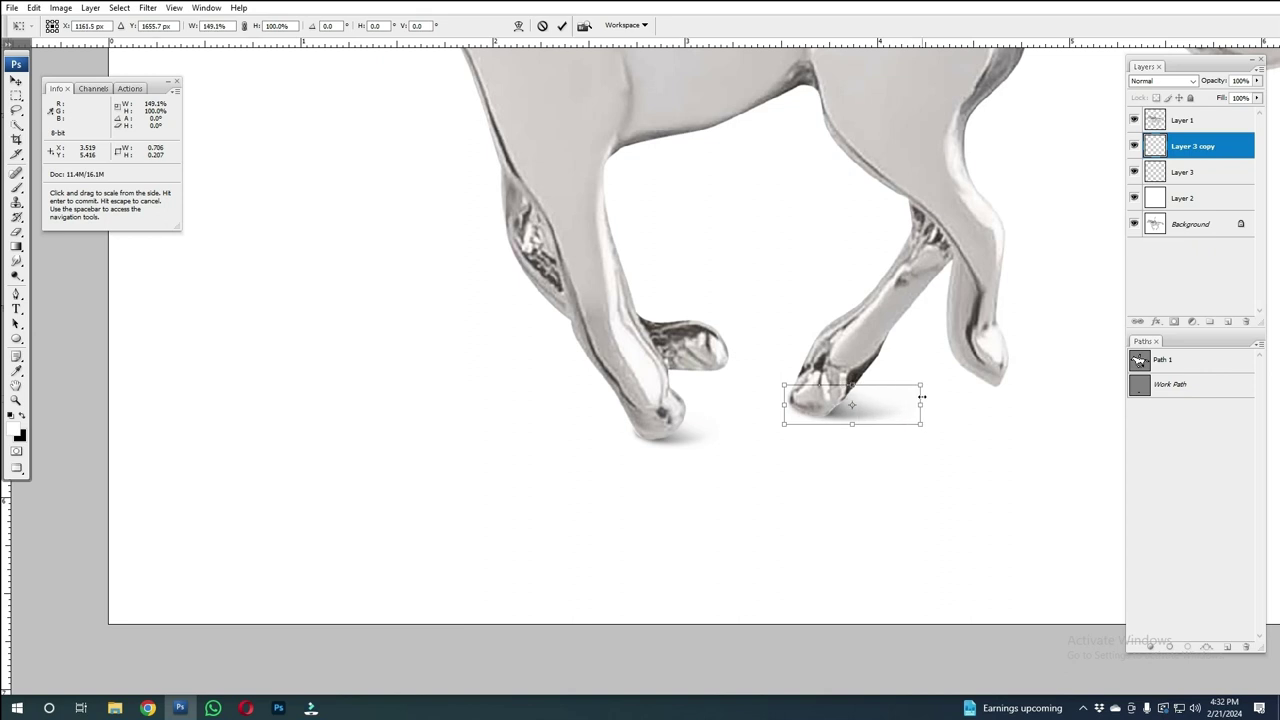
{"action": "key", "text": "Return"}
Step: Erase the copied shadow's end, then load the horse outline as a feathered selection
{"action": "key", "text": "e"}
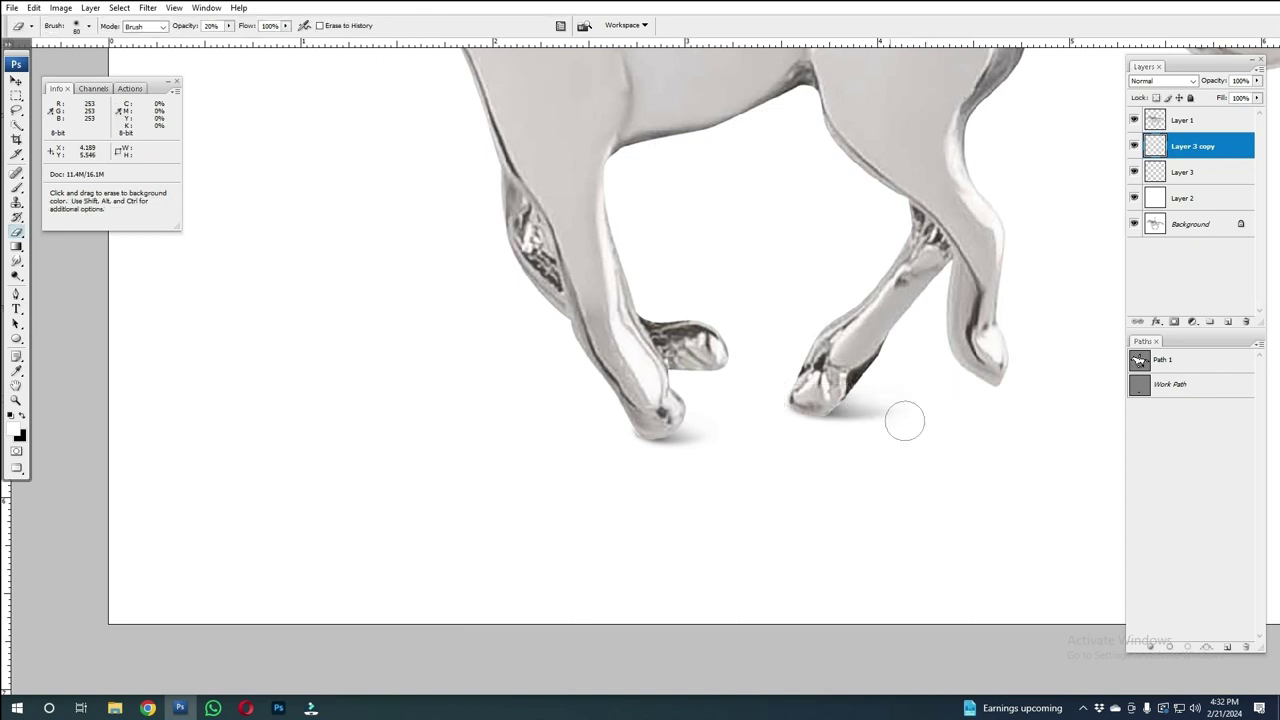
{"action": "key", "text": "ctrl+minus"}
{"action": "key", "text": "ctrl+minus"}
{"action": "left_click_drag", "start_coordinate": [1192, 170], "coordinate": [1245, 321]}
{"action": "key", "text": "ctrl+z"}
{"action": "left_click", "coordinate": [1139, 360], "text": "ctrl"}
{"action": "key", "text": "ctrl+alt+d"}
{"action": "key", "text": "Return"}
Step: Add a new Layer 4 above the shadow copy and raise brush opacity to 100%
{"action": "key", "text": "b"}
{"action": "left_click", "coordinate": [1190, 146]}
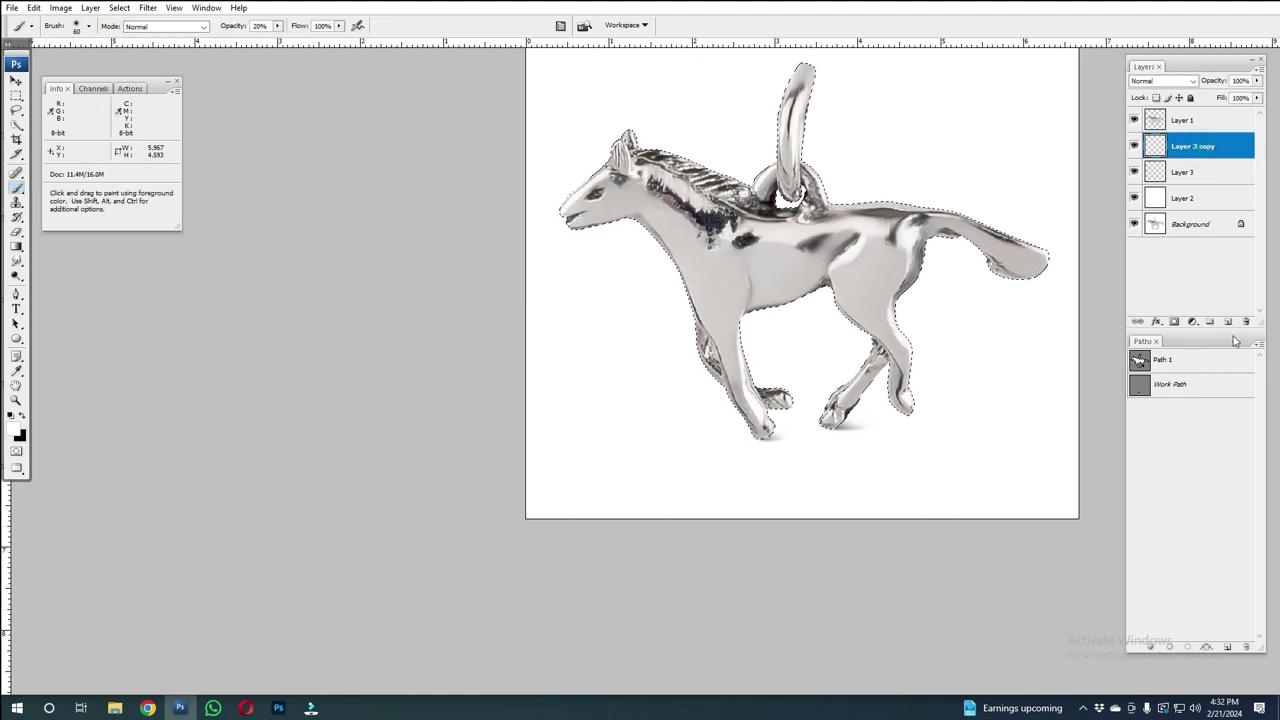
{"action": "left_click", "coordinate": [1228, 321]}
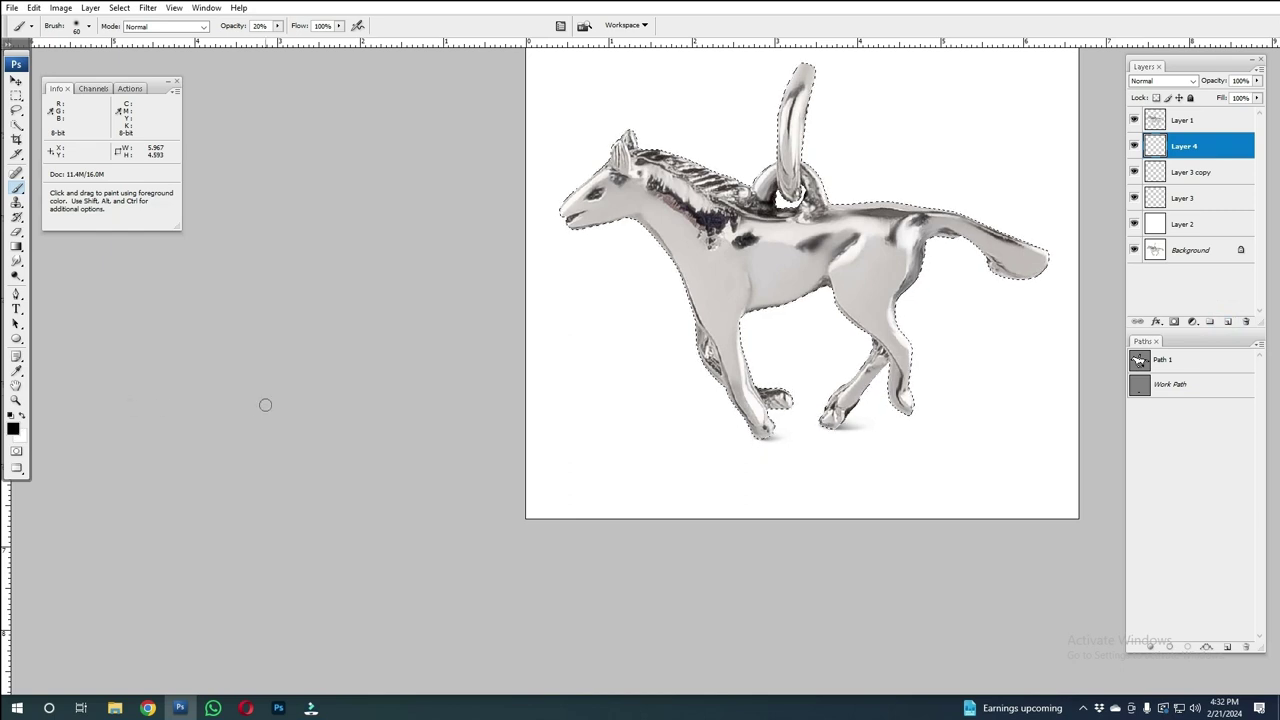
{"action": "mouse_move", "coordinate": [437, 340]}
{"action": "left_mouse_down"}
{"action": "mouse_move", "coordinate": [418, 340]}
{"action": "mouse_move", "coordinate": [509, 437]}
{"action": "left_mouse_up"}
{"action": "left_click", "coordinate": [277, 25]}
{"action": "left_click", "coordinate": [651, 371]}
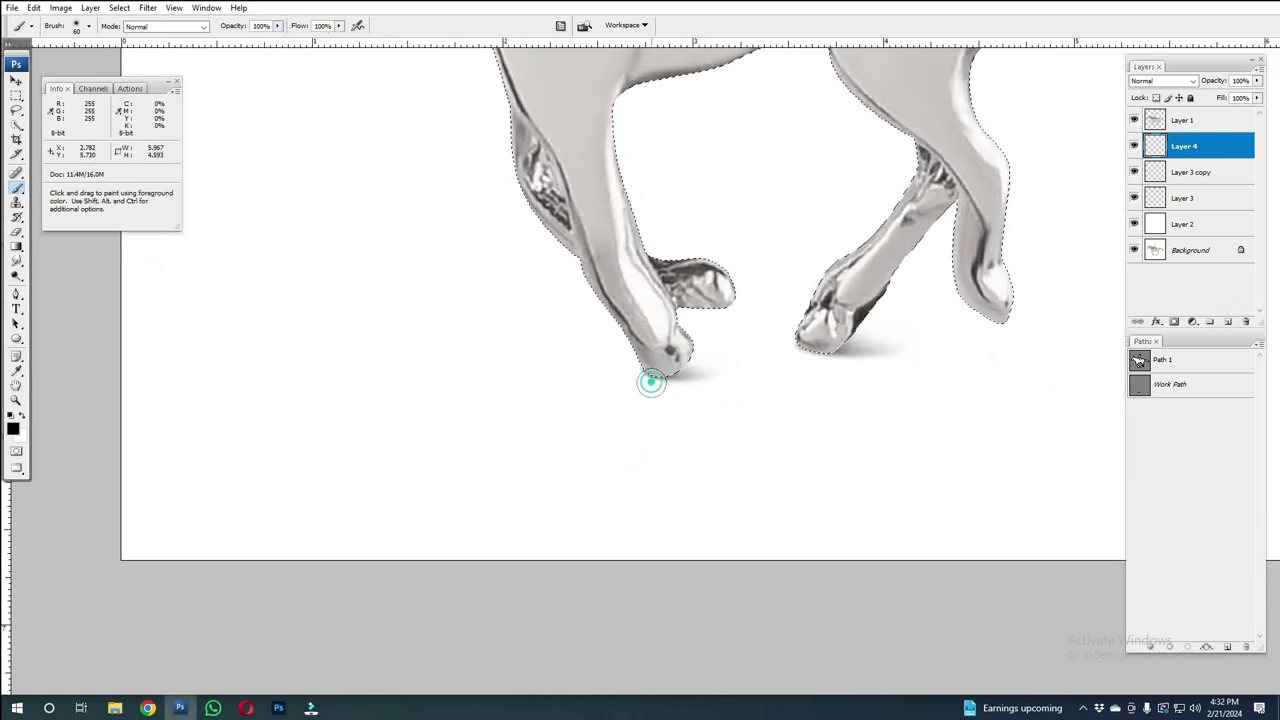
Step: Deselect and reapply the last Gaussian Blur to the painted shadow on Layer 4
{"action": "key", "text": "ctrl+d"}
{"action": "key", "text": "v"}
{"action": "key", "text": "ctrl+minus"}
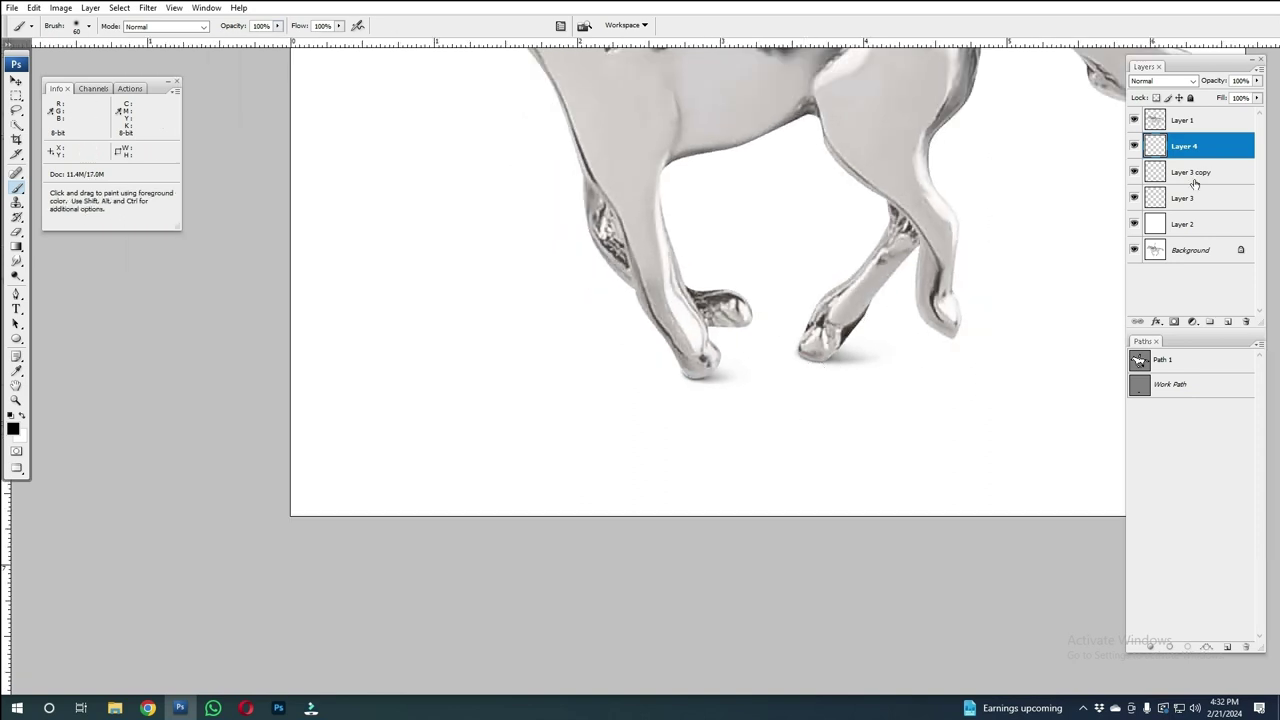
{"action": "key", "text": "ctrl+alt+f"}
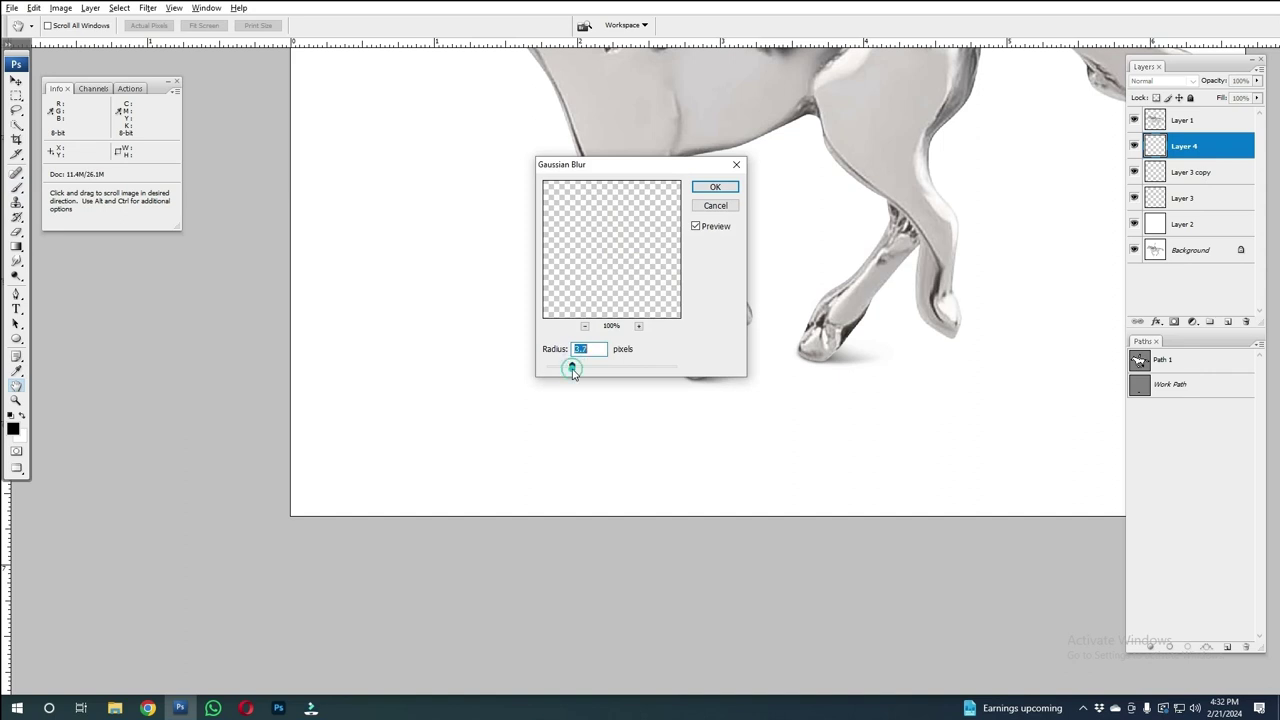
{"action": "left_click", "coordinate": [715, 187]}
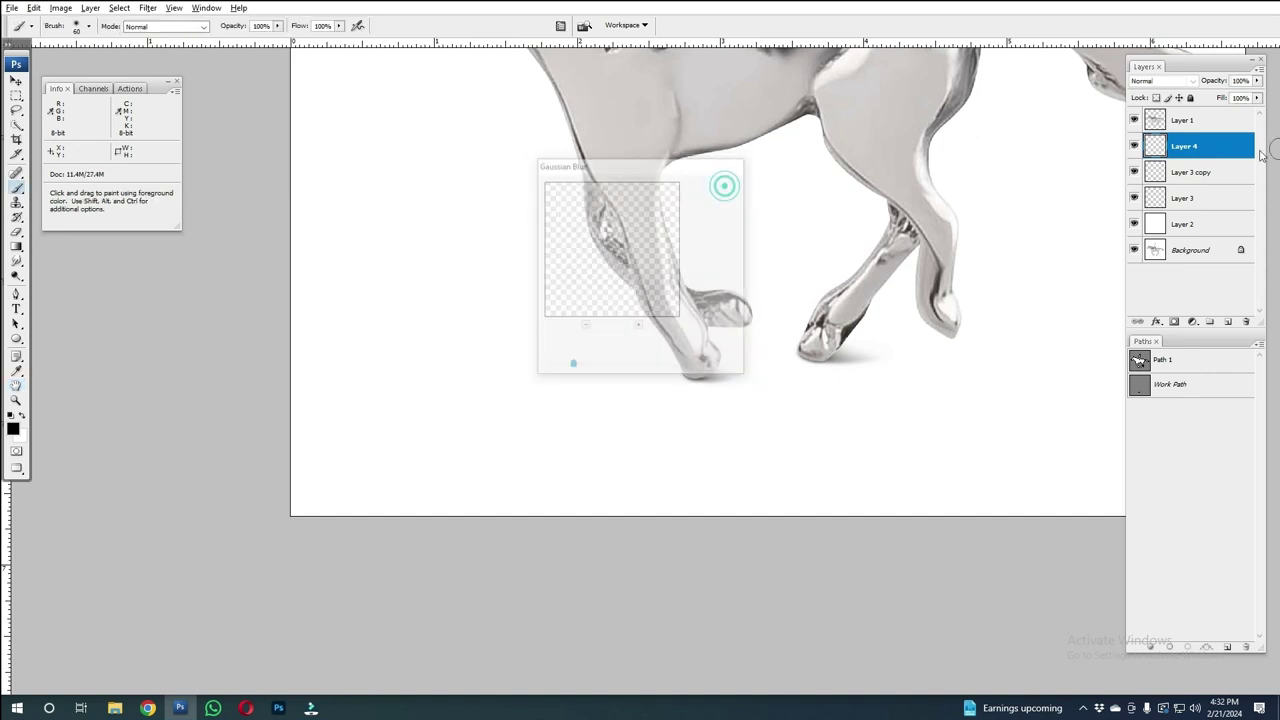
{"action": "key", "text": "ctrl+plus"}
Step: Duplicate the shadow layer and move the Layer 3 copy shadow about 200 px right
{"action": "key", "text": "ctrl+minus"}
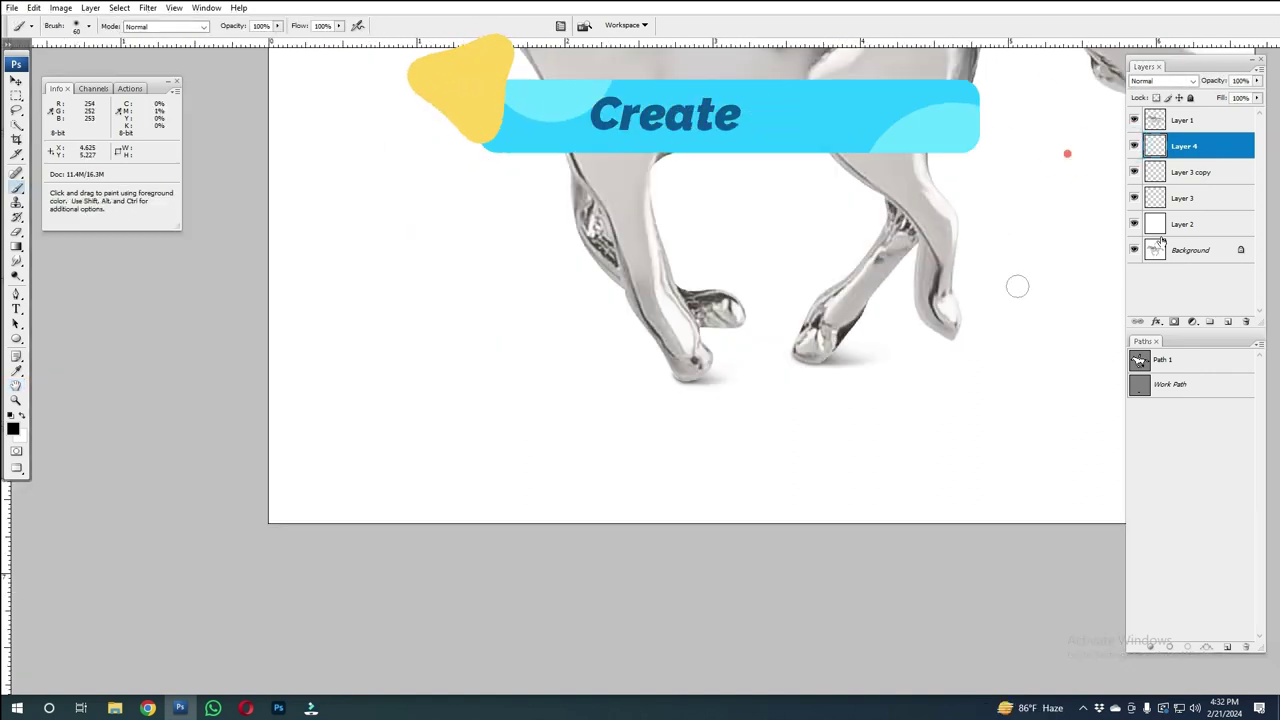
{"action": "key", "text": "ctrl+j"}
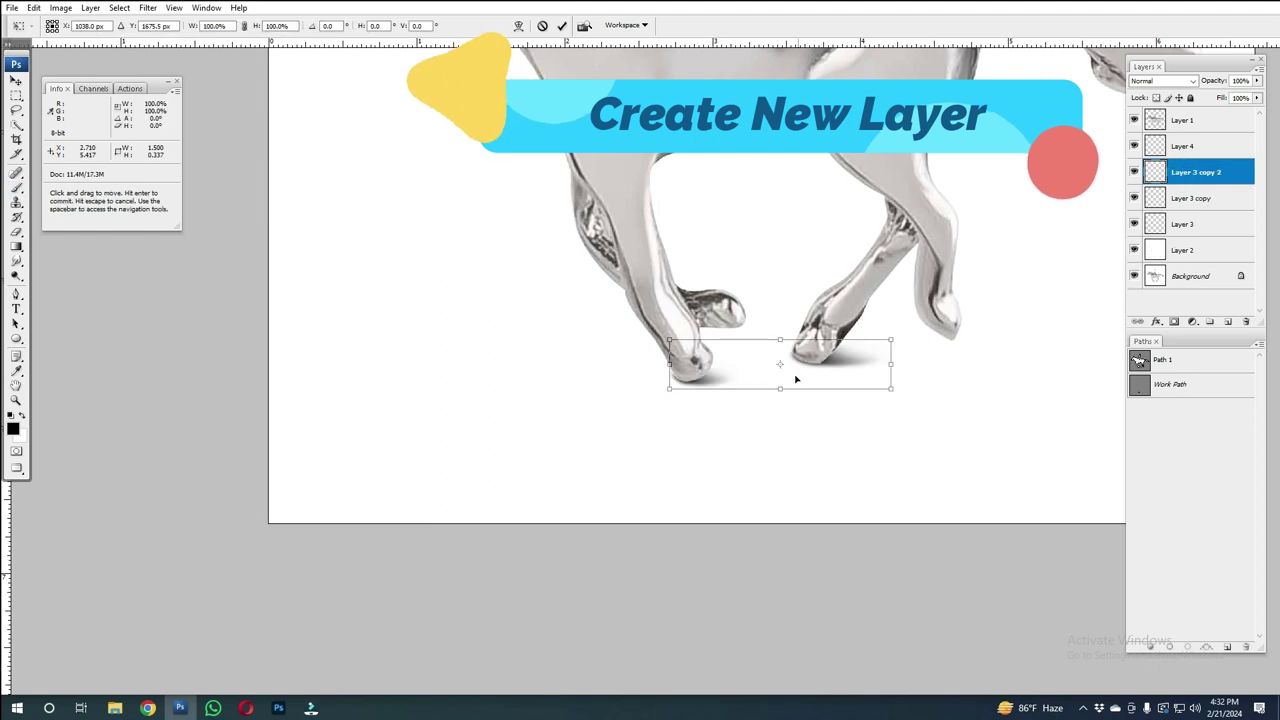
{"action": "key", "text": "ctrl+plus"}
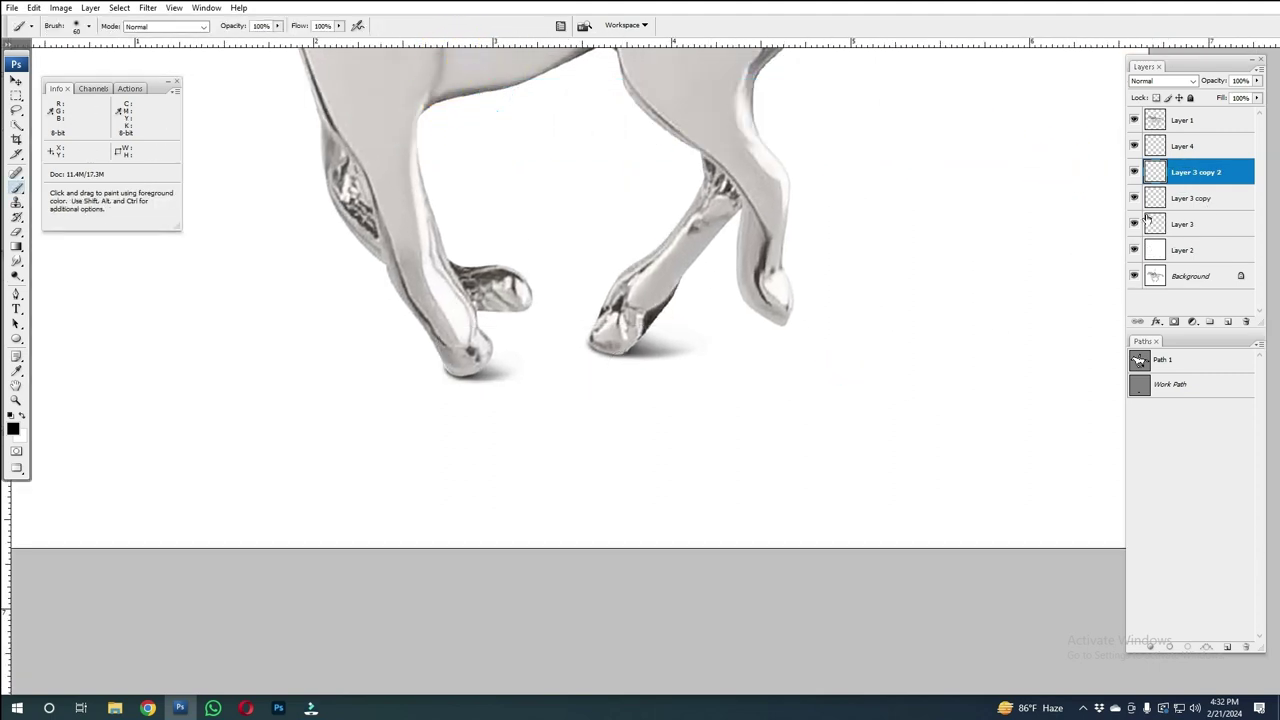
{"action": "left_click", "coordinate": [1184, 199]}
{"action": "key", "text": "ctrl+t"}
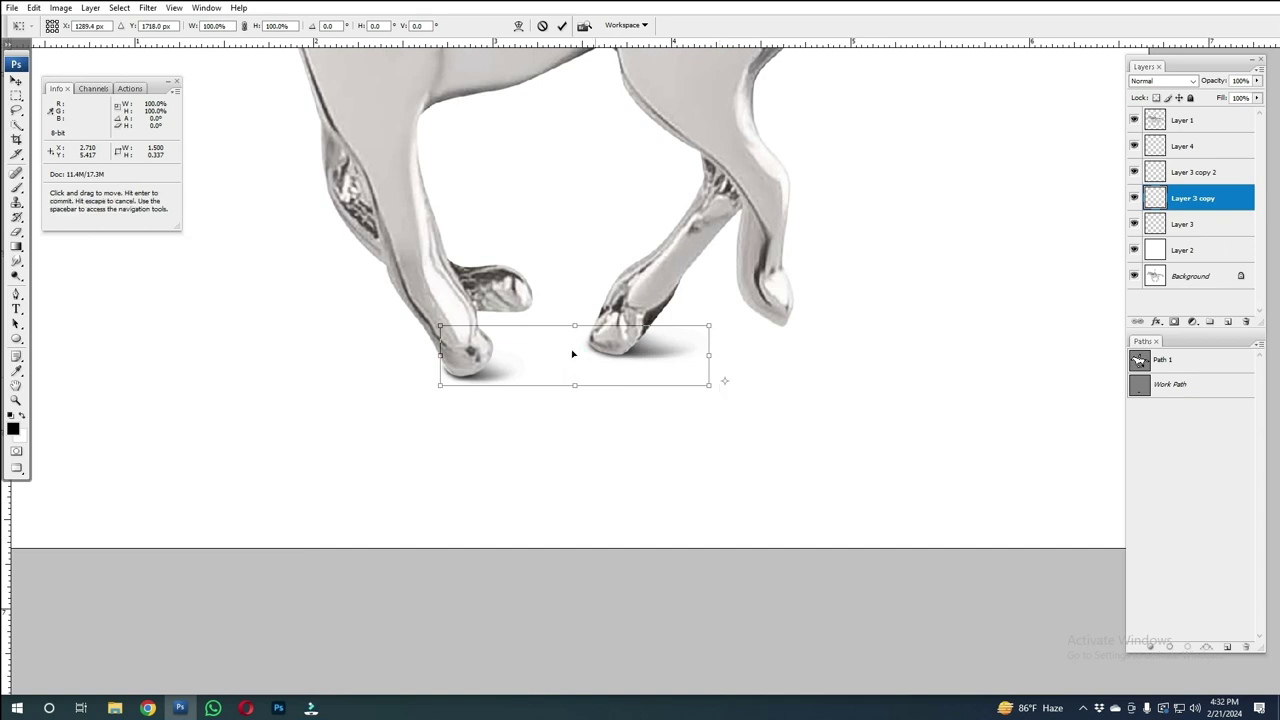
{"action": "left_click_drag", "start_coordinate": [574, 352], "coordinate": [776, 358]}
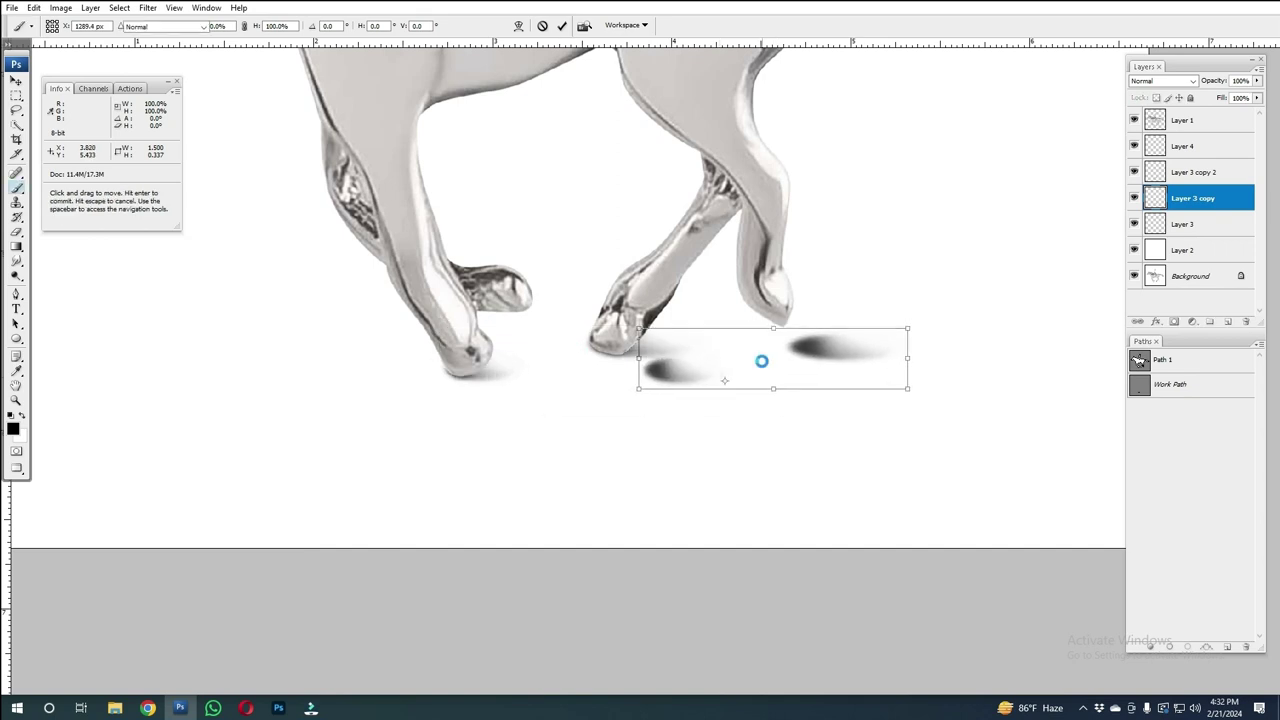
{"action": "key", "text": "Return"}
Step: Remove the stray shadow under the middle hoof and move the right shadow under the rear hoof
{"action": "key", "text": "l"}
{"action": "left_click_drag", "start_coordinate": [640, 438], "coordinate": [600, 425]}
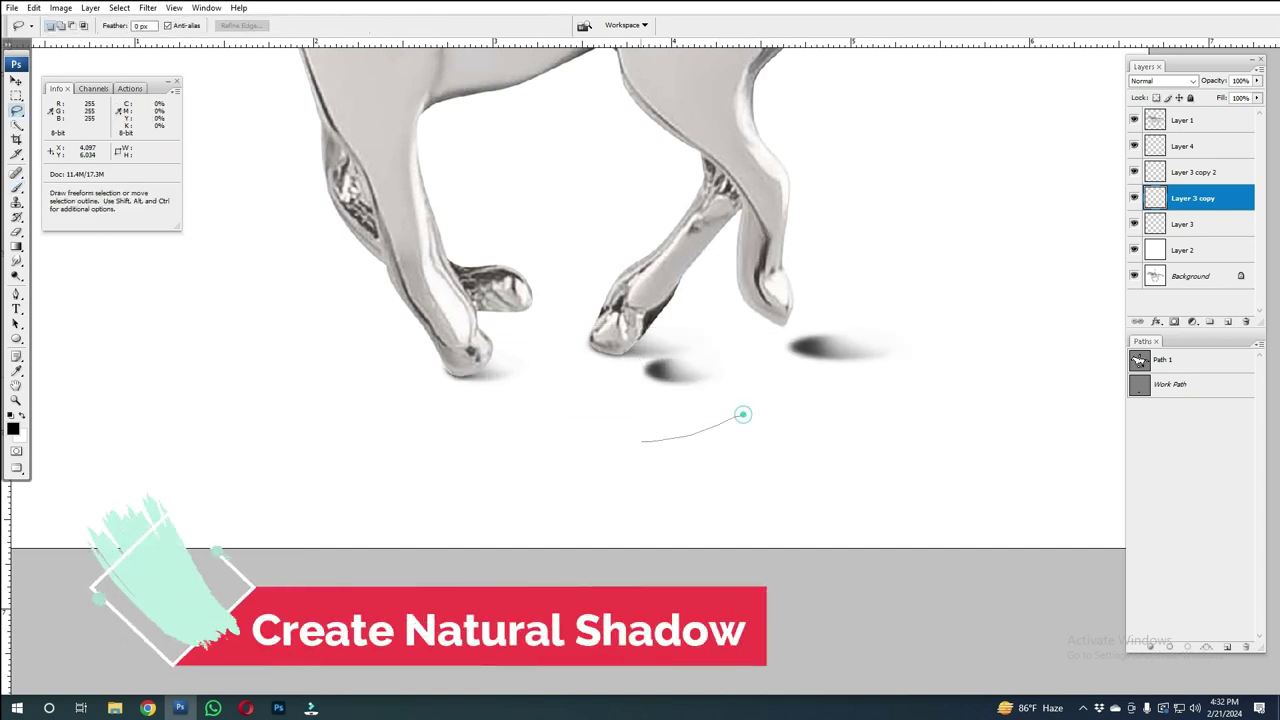
{"action": "key", "text": "ctrl+d"}
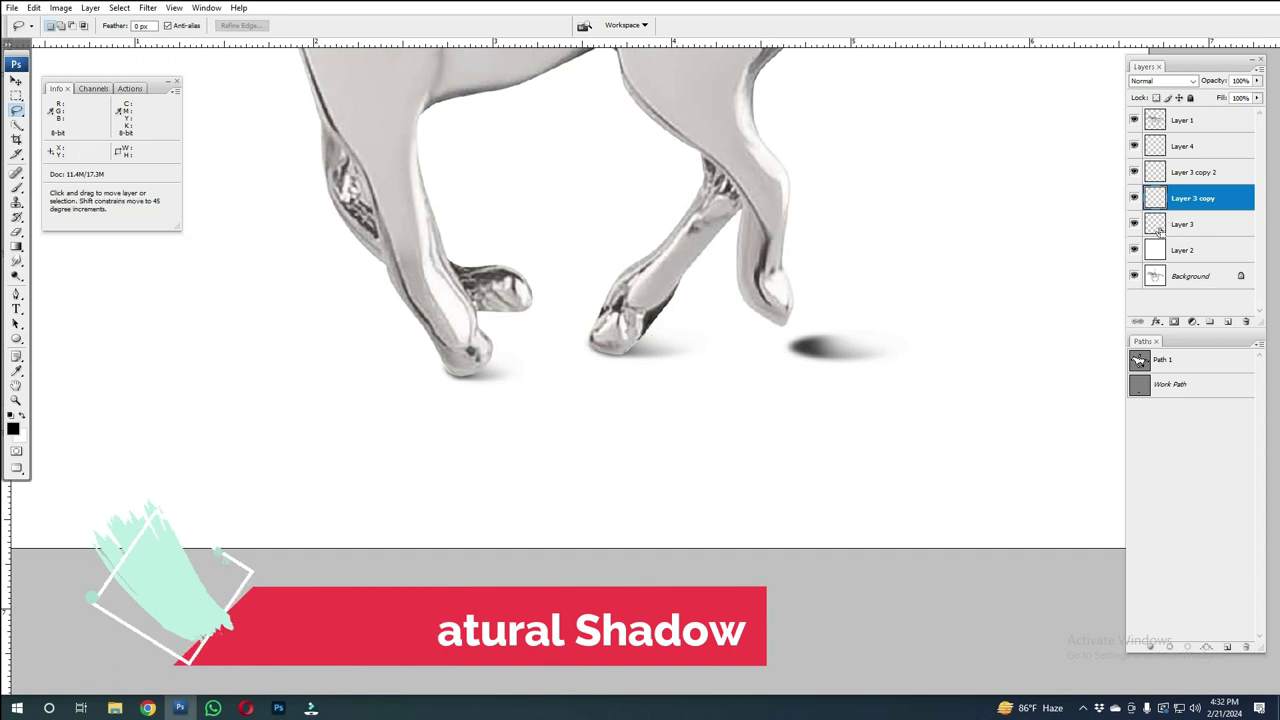
{"action": "key", "text": "ctrl+t"}
{"action": "left_click_drag", "start_coordinate": [886, 346], "coordinate": [826, 345]}
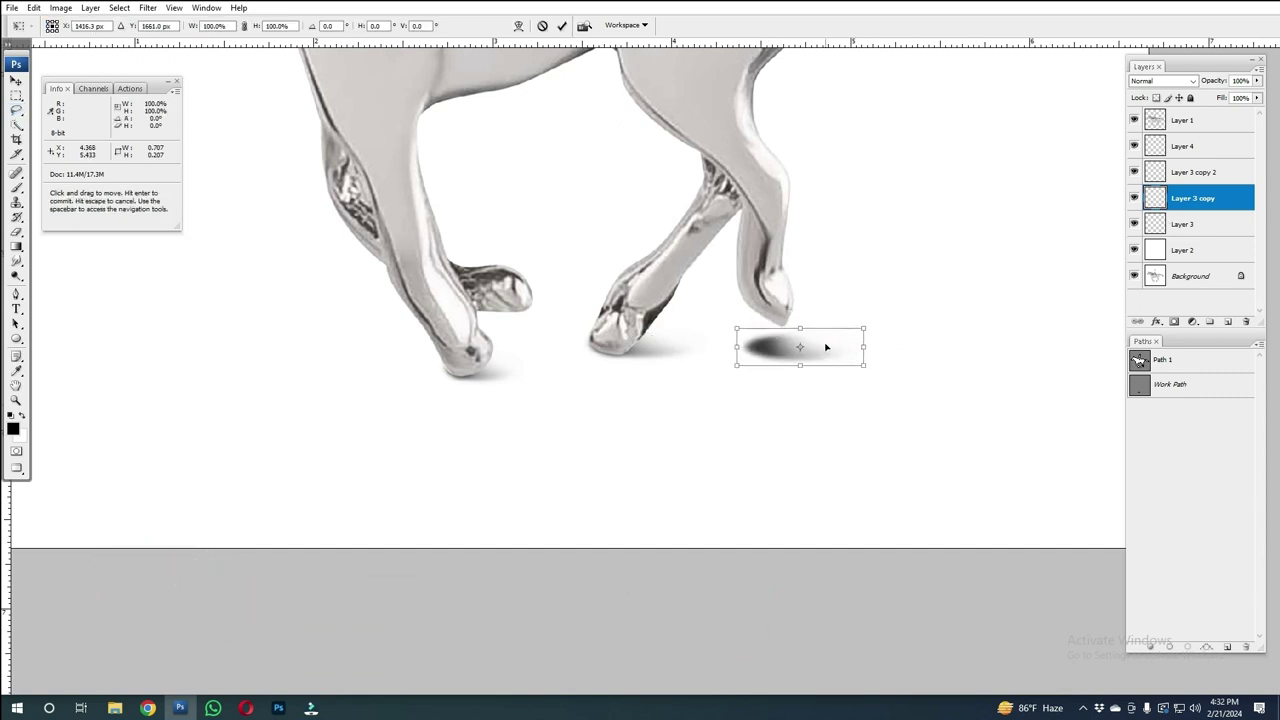
{"action": "key", "text": "Return"}
Step: Blur the shadow with a 35.5 px Gaussian Blur and erase its edges with a size-100 eraser
{"action": "key", "text": "ctrl+alt+f"}
{"action": "mouse_move", "coordinate": [594, 368]}
{"action": "left_mouse_down"}
{"action": "mouse_move", "coordinate": [618, 368]}
{"action": "mouse_move", "coordinate": [604, 369]}
{"action": "left_mouse_up"}
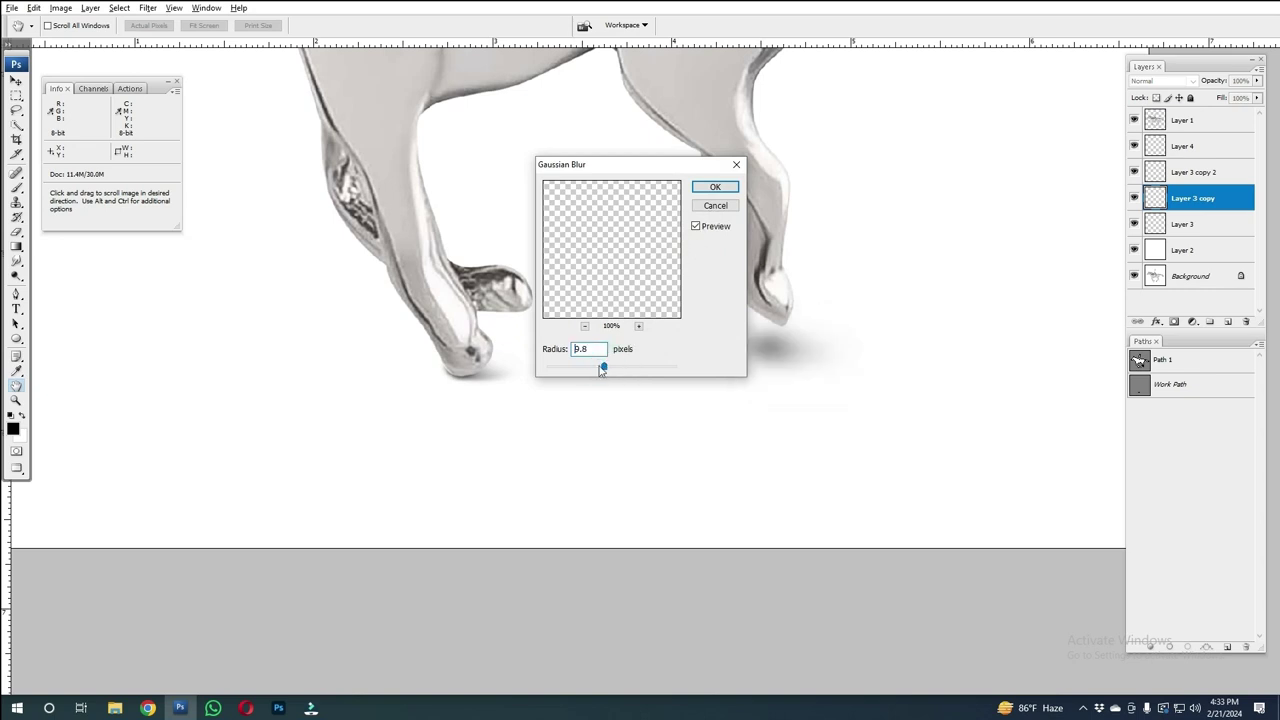
{"action": "left_click", "coordinate": [715, 187]}
{"action": "key", "text": "e"}
{"action": "key", "text": "bracketright"}
{"action": "mouse_move", "coordinate": [762, 318]}
{"action": "left_mouse_down"}
{"action": "mouse_move", "coordinate": [829, 303]}
{"action": "mouse_move", "coordinate": [789, 335]}
{"action": "left_mouse_up"}
{"action": "left_click_drag", "start_coordinate": [704, 341], "coordinate": [808, 311]}
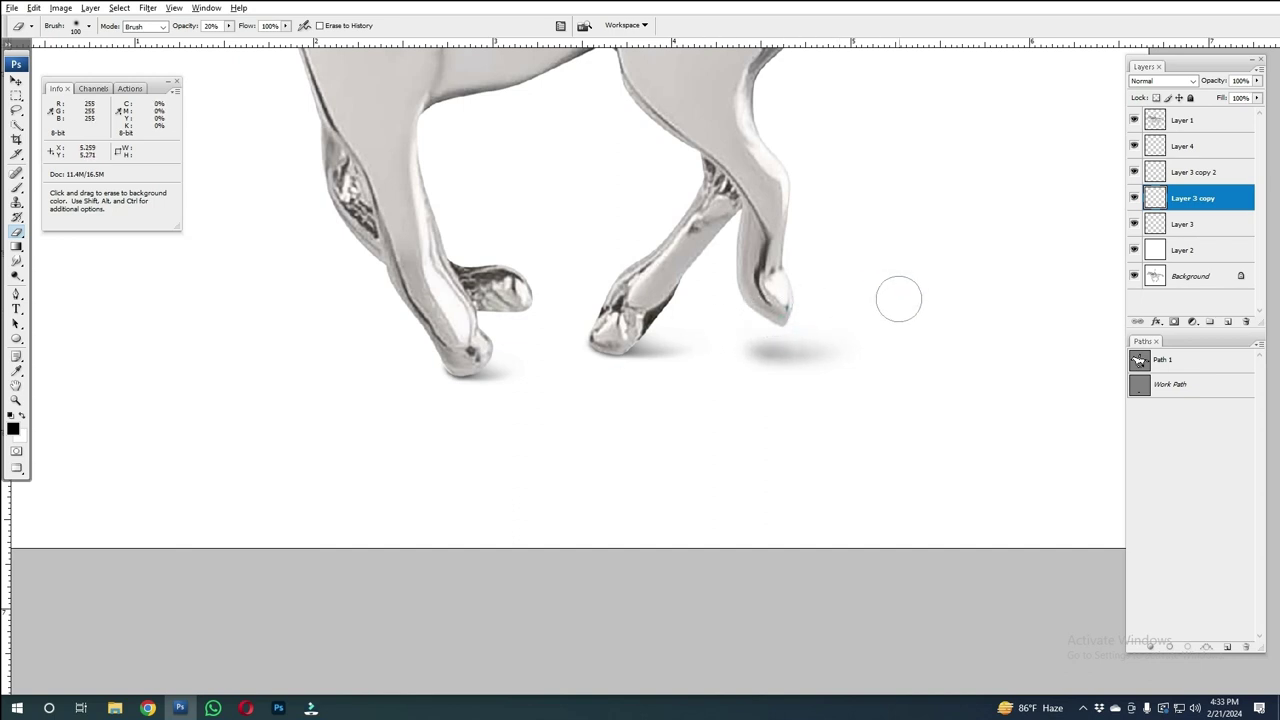
{"action": "left_click_drag", "start_coordinate": [781, 322], "coordinate": [733, 329]}
{"action": "left_click", "coordinate": [766, 349]}
Step: Stretch the rear hoof shadow to about 160% width
{"action": "key", "text": "v"}
{"action": "key", "text": "ctrl+t"}
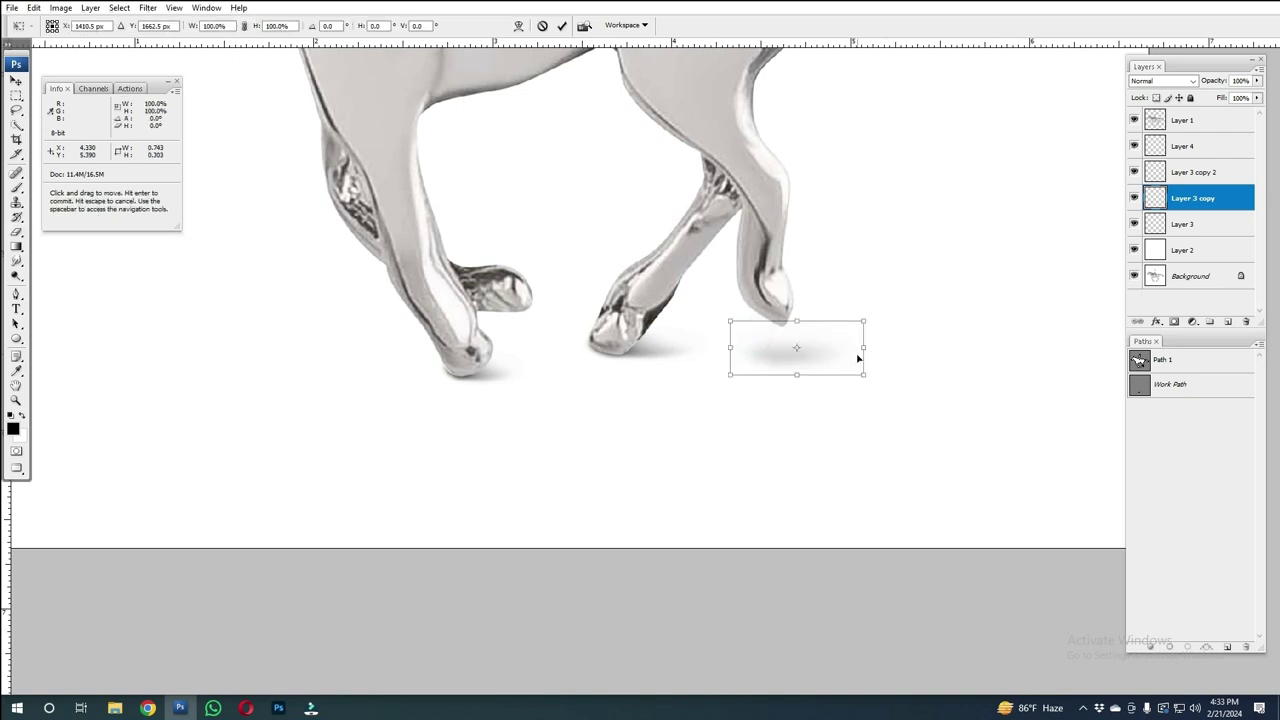
{"action": "left_click_drag", "start_coordinate": [863, 348], "coordinate": [944, 348]}
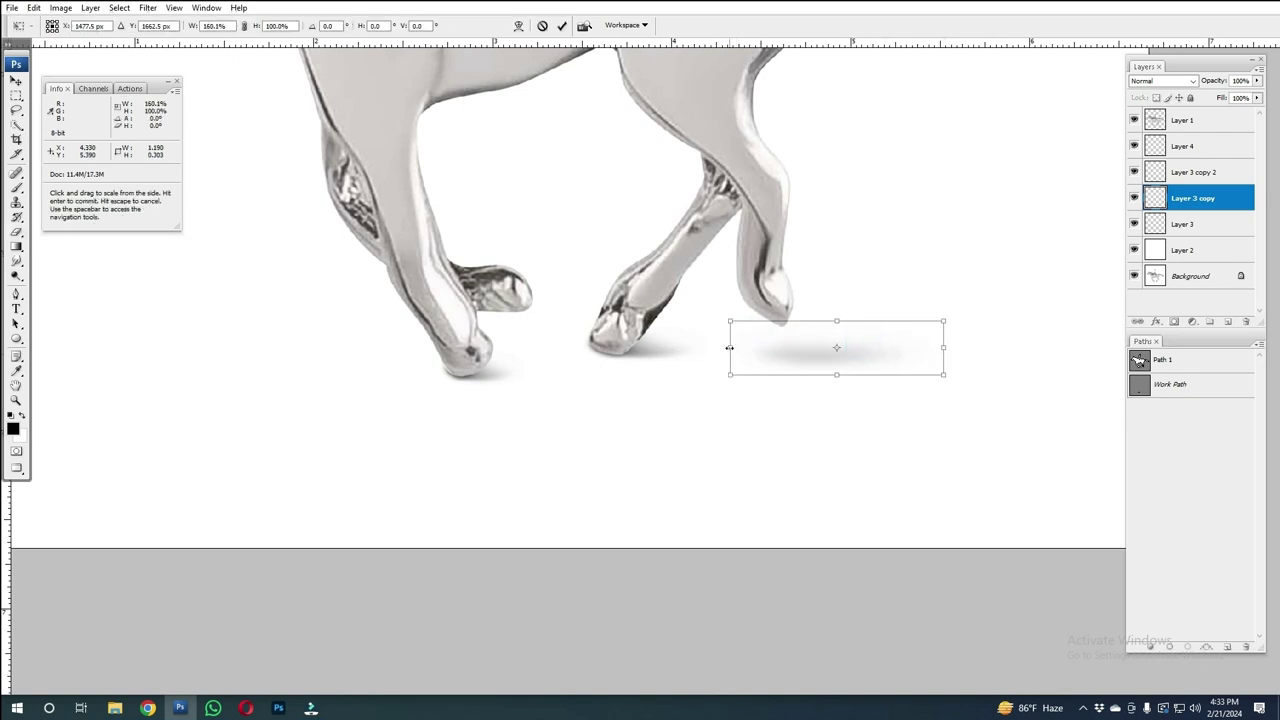
{"action": "key", "text": "Return"}
{"action": "key", "text": "e"}
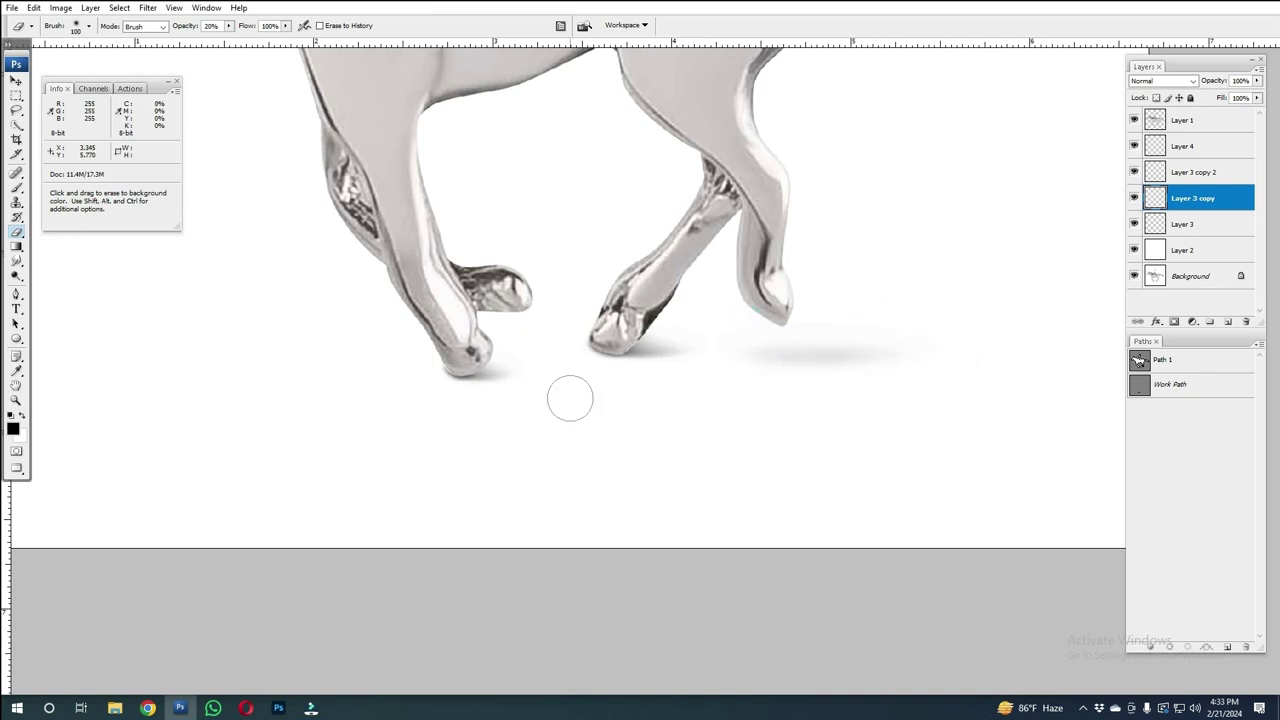
{"action": "key", "text": "ctrl+t"}
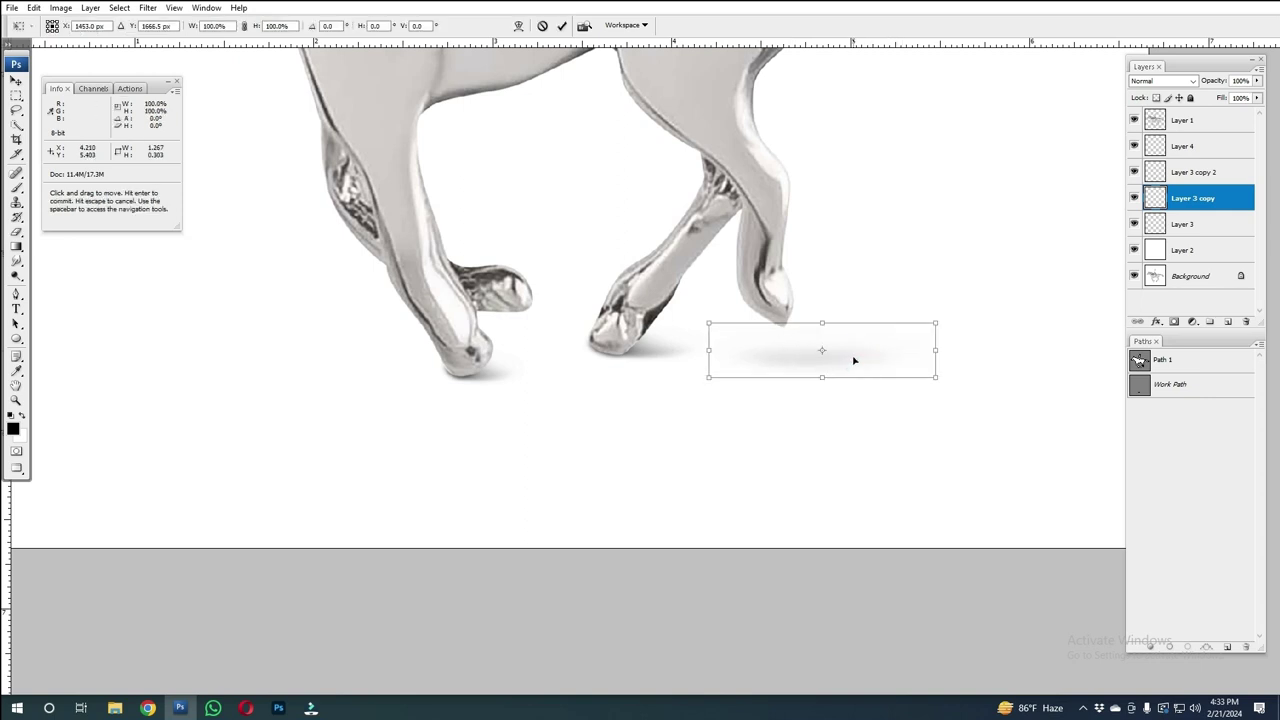
{"action": "key", "text": "Return"}
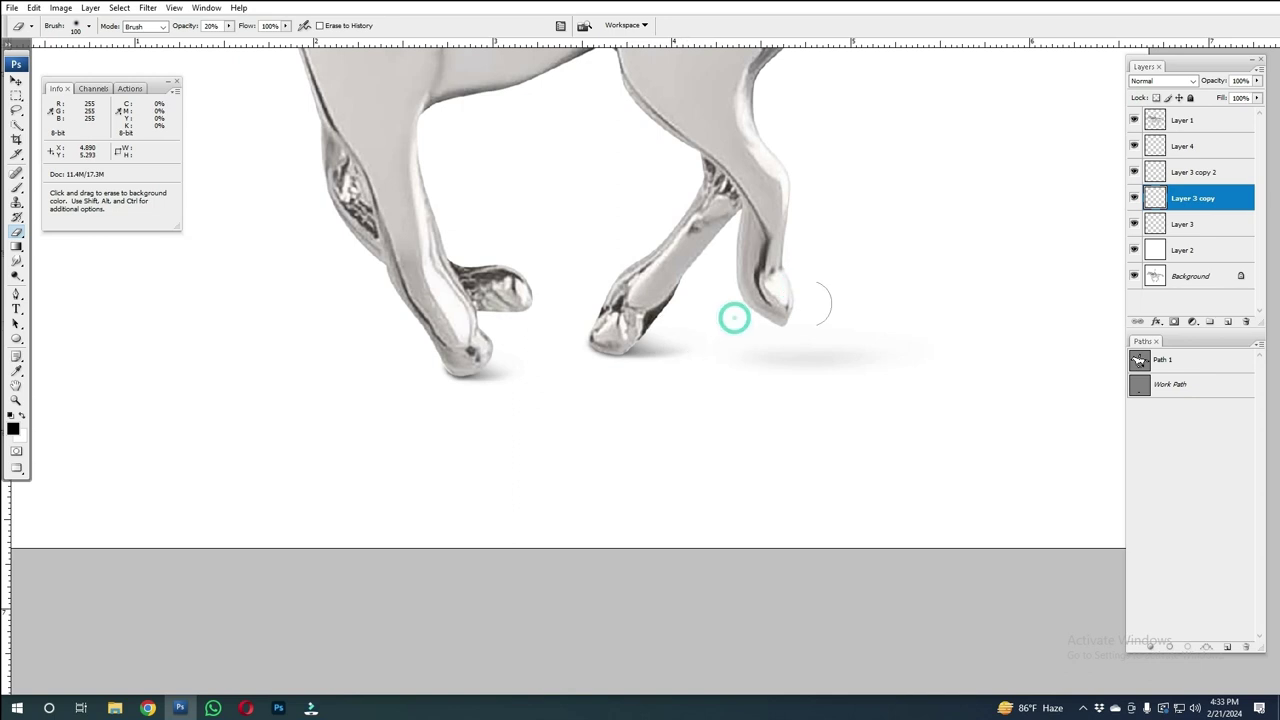
{"action": "scroll", "coordinate": [810, 350], "scroll_direction": "down", "scroll_amount": 3}
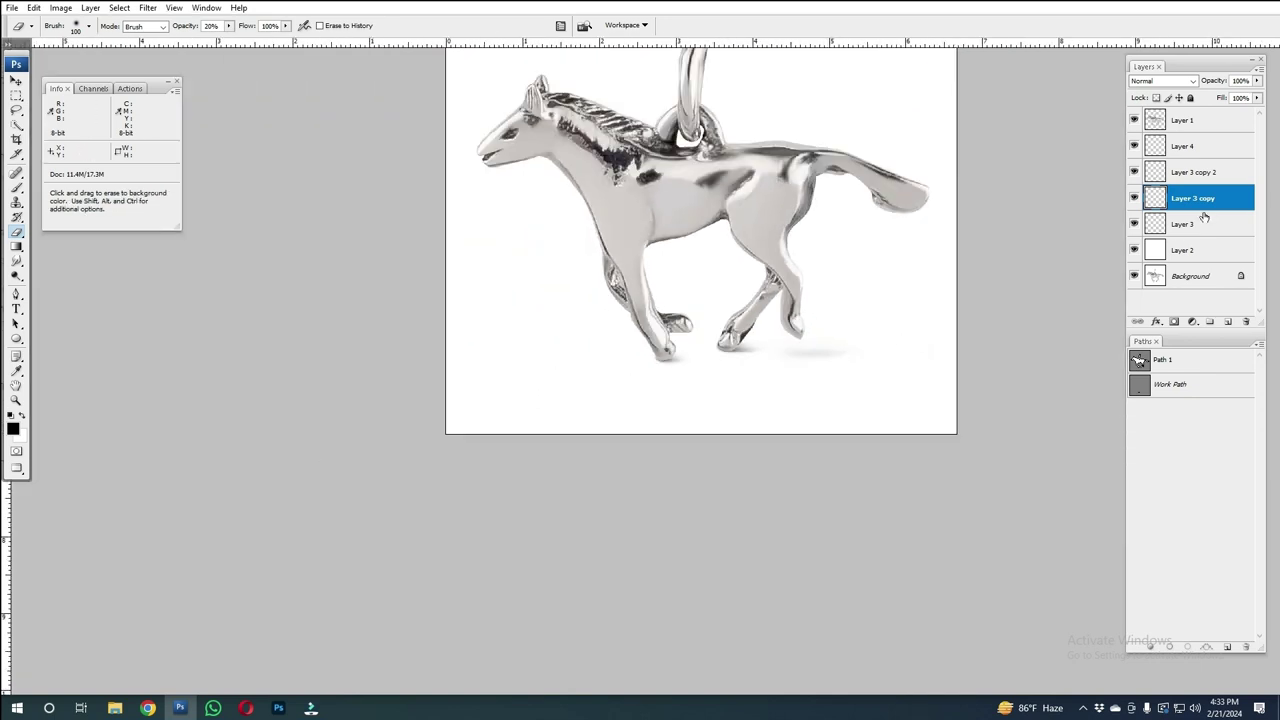
Step: Copy the shadow to a new layer, place it under the front legs at about 78% width
{"action": "key", "text": "ctrl+j"}
{"action": "key", "text": "ctrl+t"}
{"action": "mouse_move", "coordinate": [832, 350]}
{"action": "left_mouse_down"}
{"action": "mouse_move", "coordinate": [679, 342]}
{"action": "mouse_move", "coordinate": [711, 343]}
{"action": "left_mouse_up"}
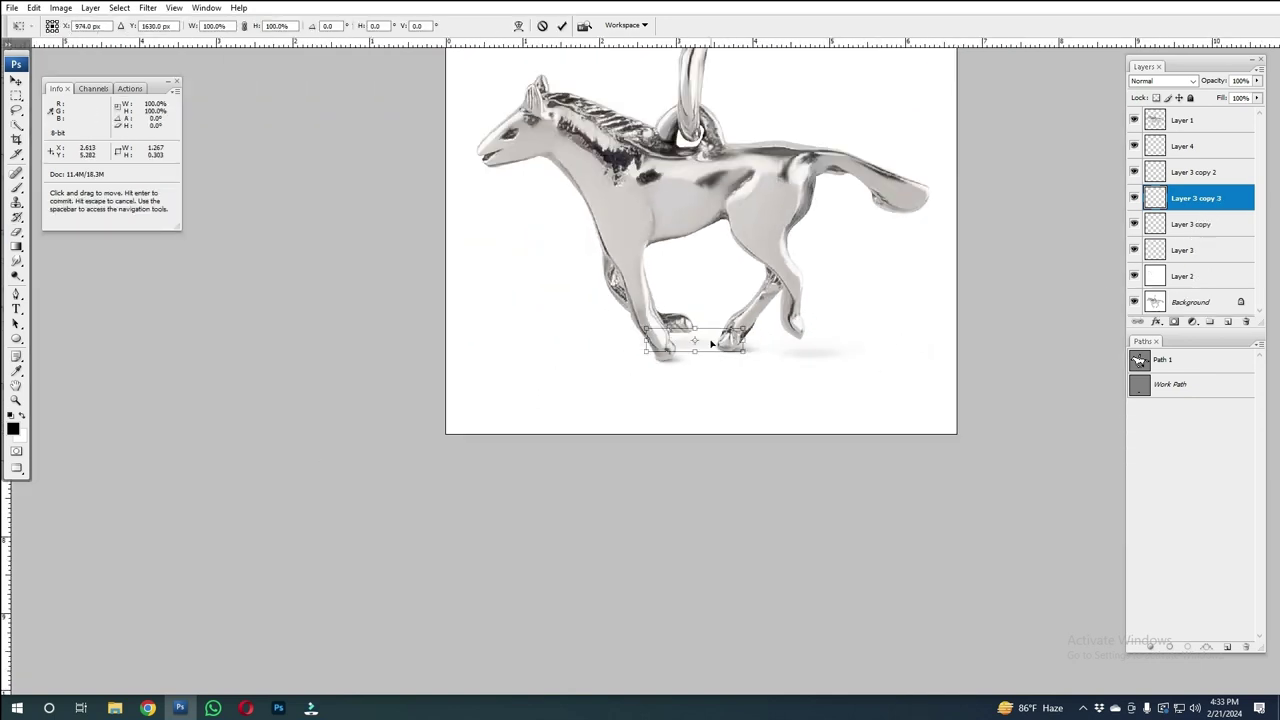
{"action": "scroll", "coordinate": [711, 343], "scroll_direction": "up", "scroll_amount": 3}
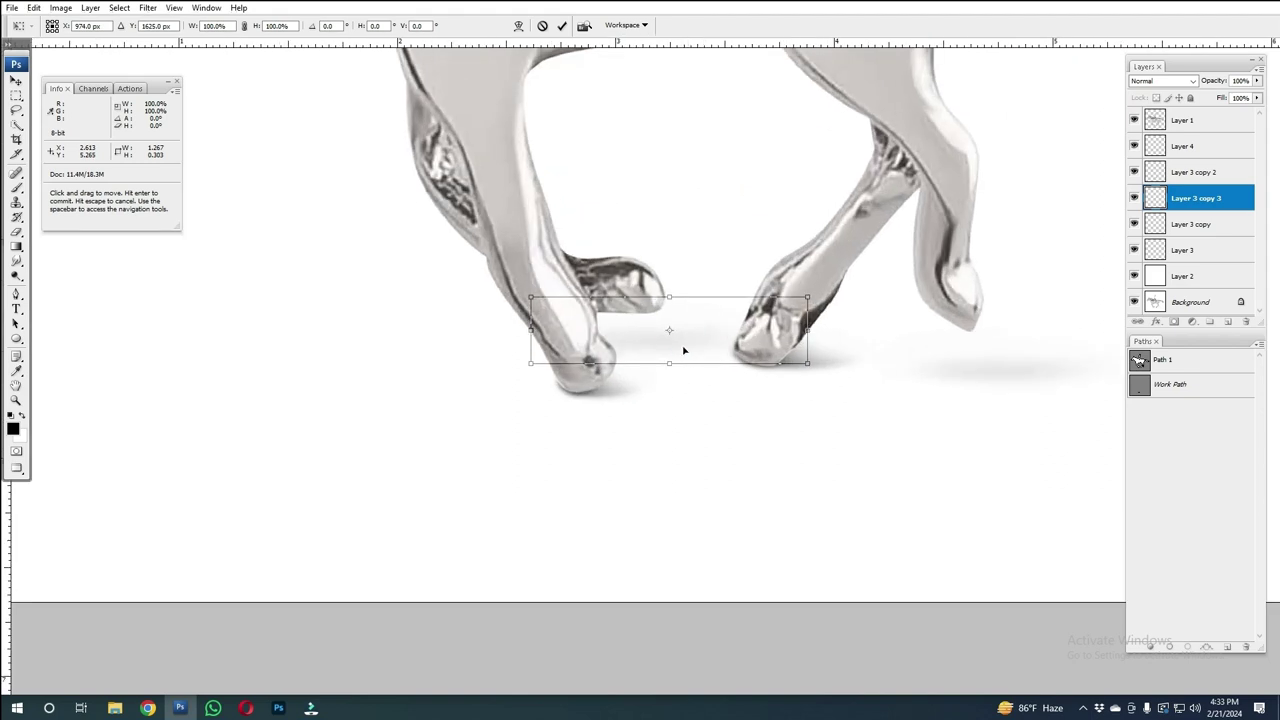
{"action": "left_click_drag", "start_coordinate": [808, 330], "coordinate": [747, 331]}
{"action": "key", "text": "Return"}
Step: Erase the copied shadow's edge near the left hoof and view the whole horse
{"action": "key", "text": "e"}
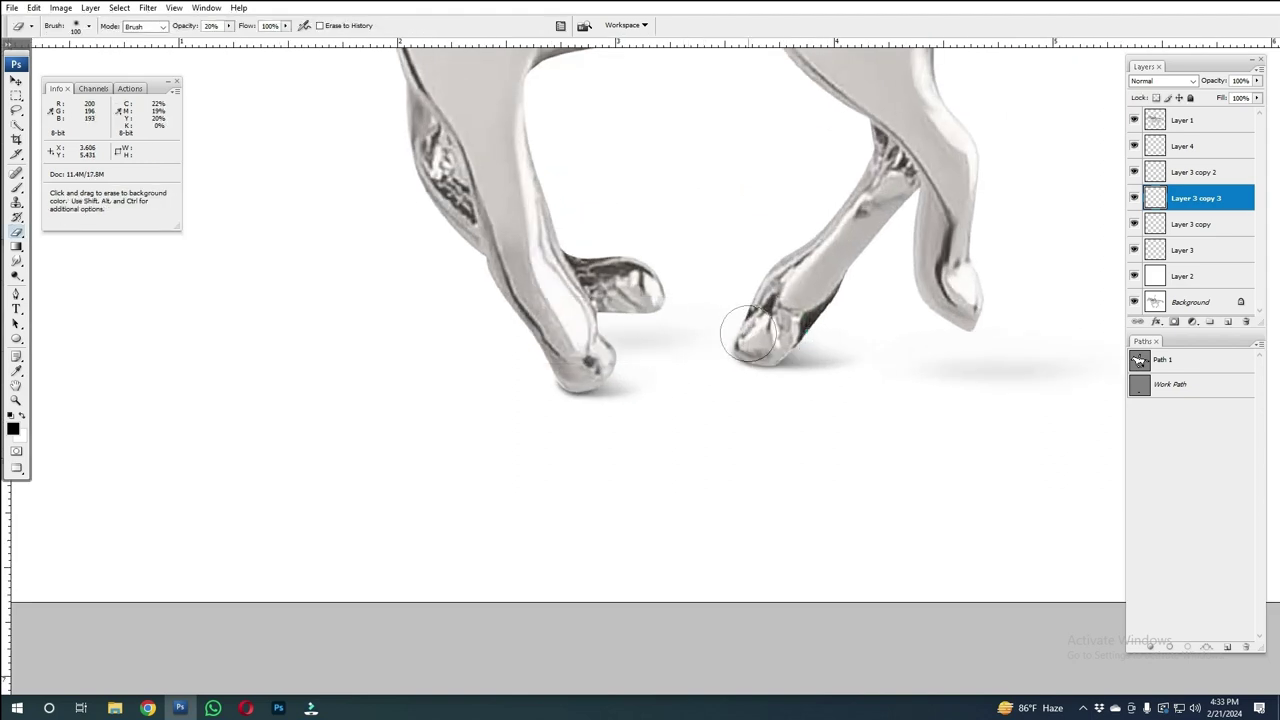
{"action": "left_click_drag", "start_coordinate": [575, 300], "coordinate": [579, 347]}
{"action": "scroll", "coordinate": [579, 347], "scroll_direction": "down", "scroll_amount": 2}
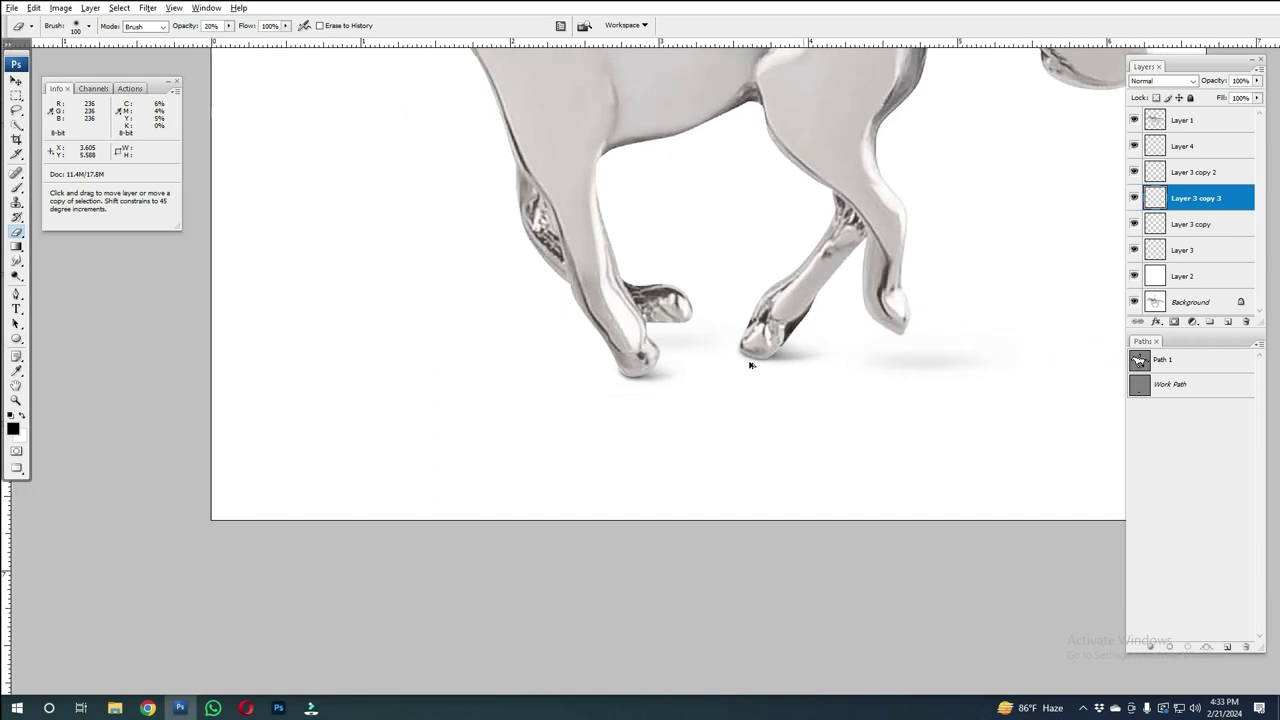
{"action": "scroll", "coordinate": [748, 360], "scroll_direction": "down", "scroll_amount": 2}
{"action": "scroll", "coordinate": [837, 371], "scroll_direction": "up", "scroll_amount": 2}
{"action": "scroll", "coordinate": [757, 363], "scroll_direction": "up", "scroll_amount": 2}
{"action": "scroll", "coordinate": [759, 368], "scroll_direction": "up", "scroll_amount": 2}
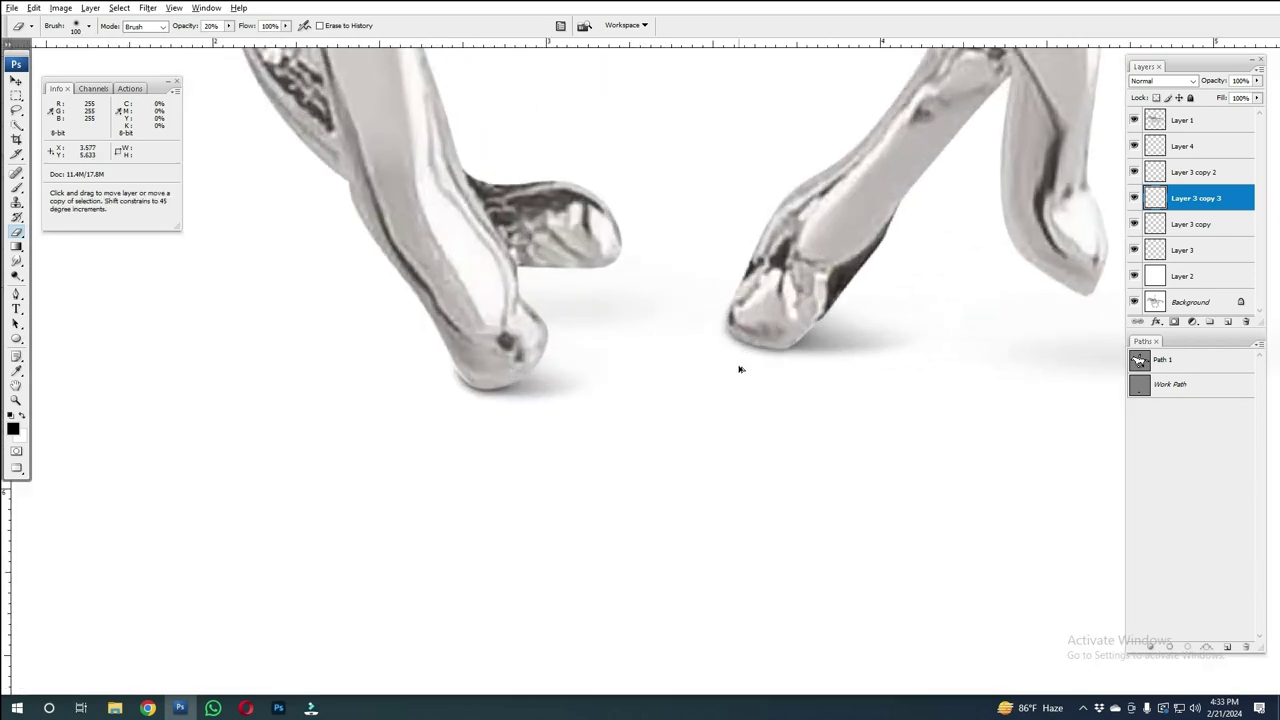
{"action": "scroll", "coordinate": [737, 366], "scroll_direction": "down", "scroll_amount": 2}
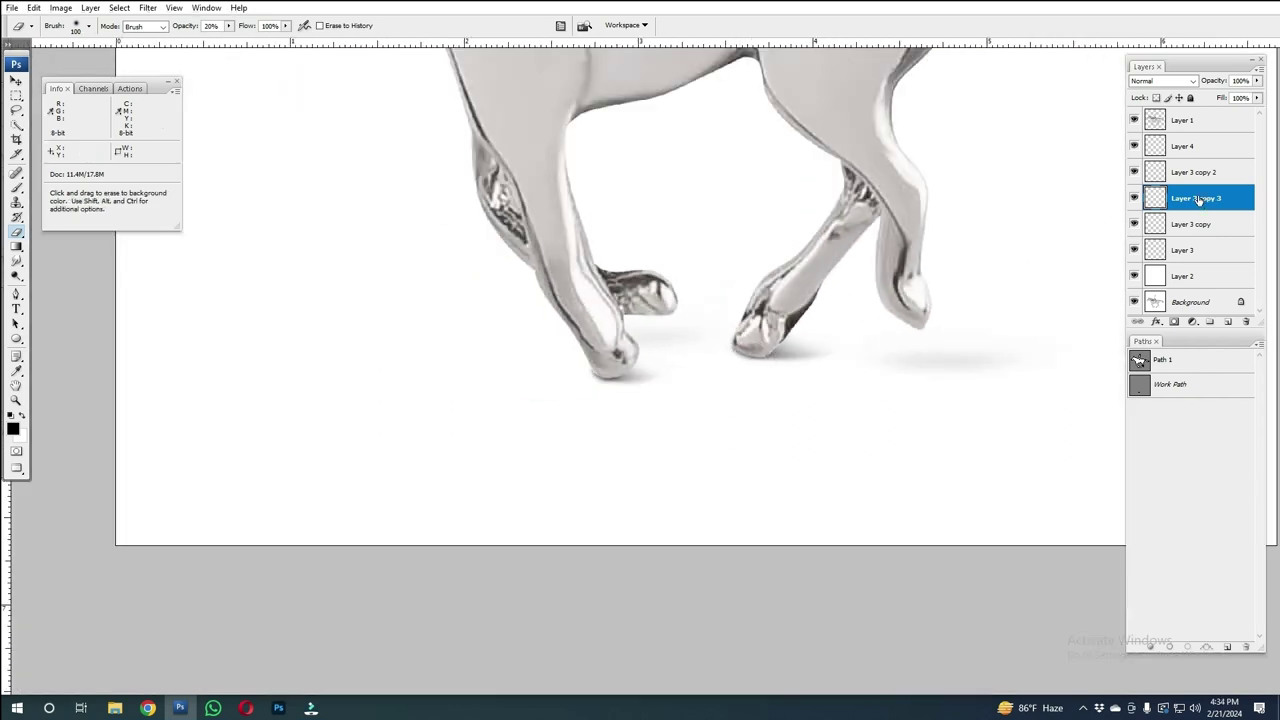
{"action": "key", "text": "ctrl+minus"}
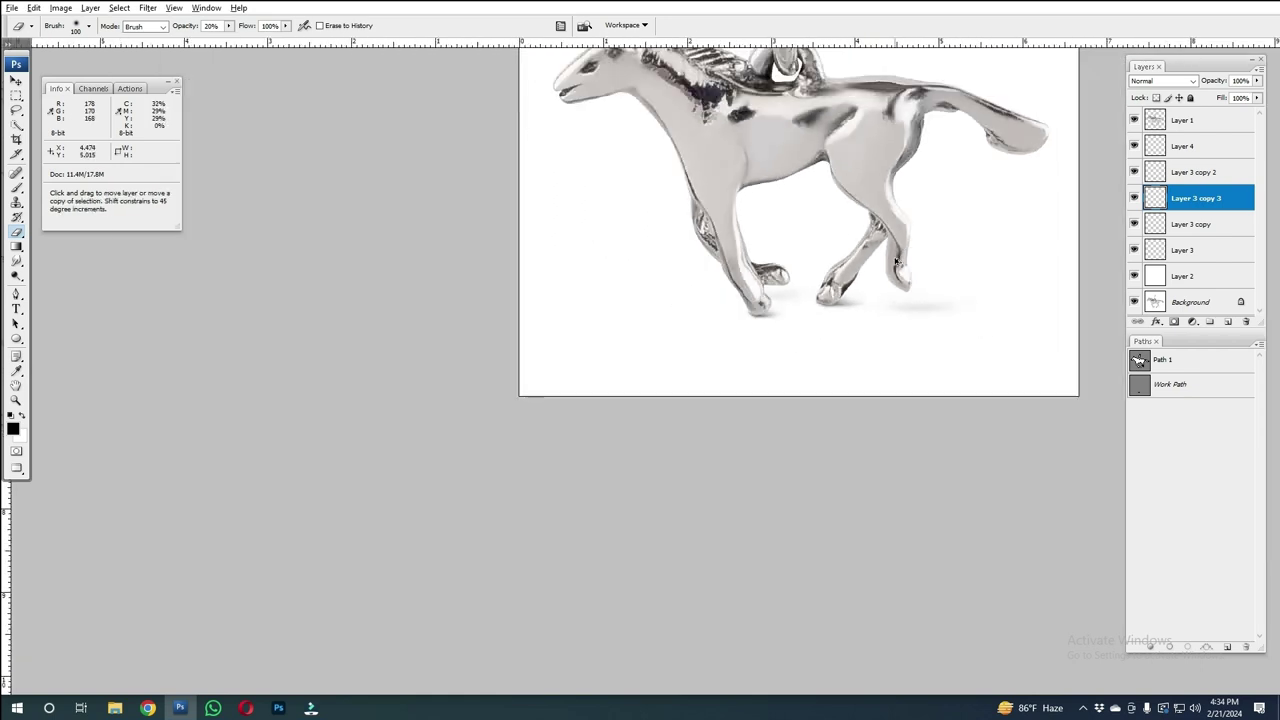
Step: Merge Layer 4, Layer 3 copy 2 and Layer 3 copy 3 into Layer 4
{"action": "left_click", "coordinate": [1198, 150]}
{"action": "left_click", "coordinate": [1205, 205], "text": "shift"}
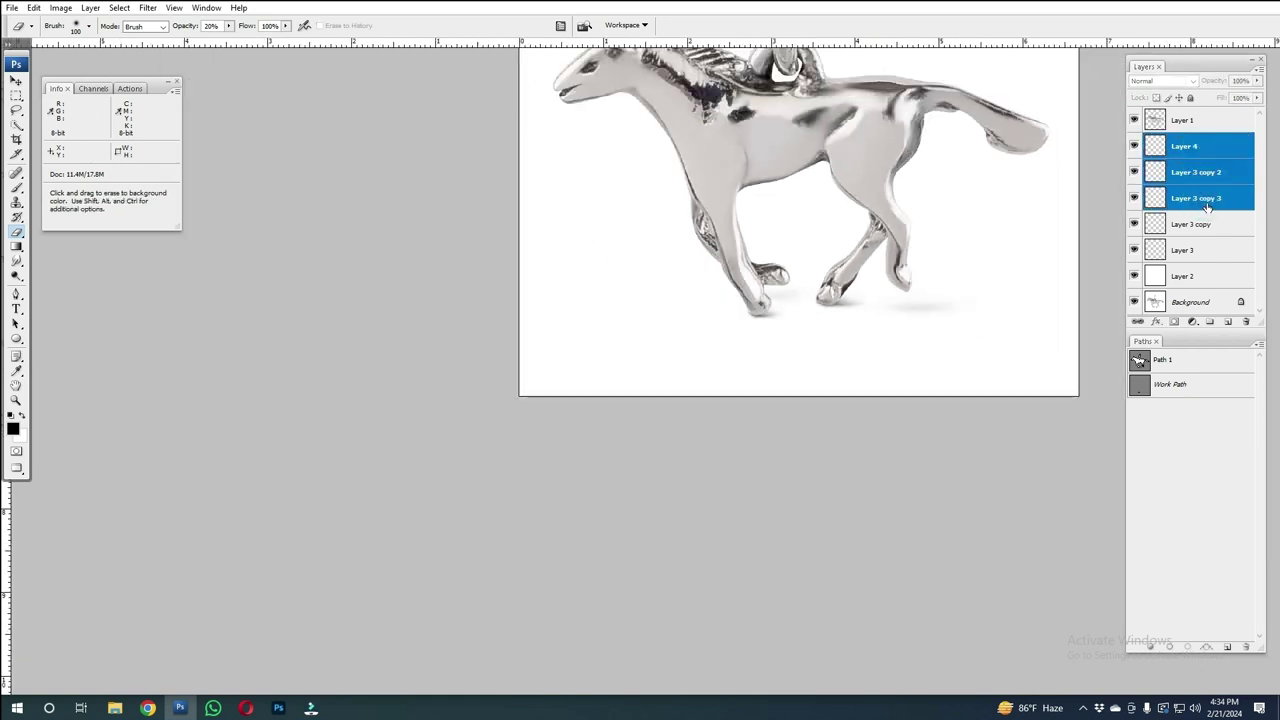
{"action": "key", "text": "ctrl+e"}
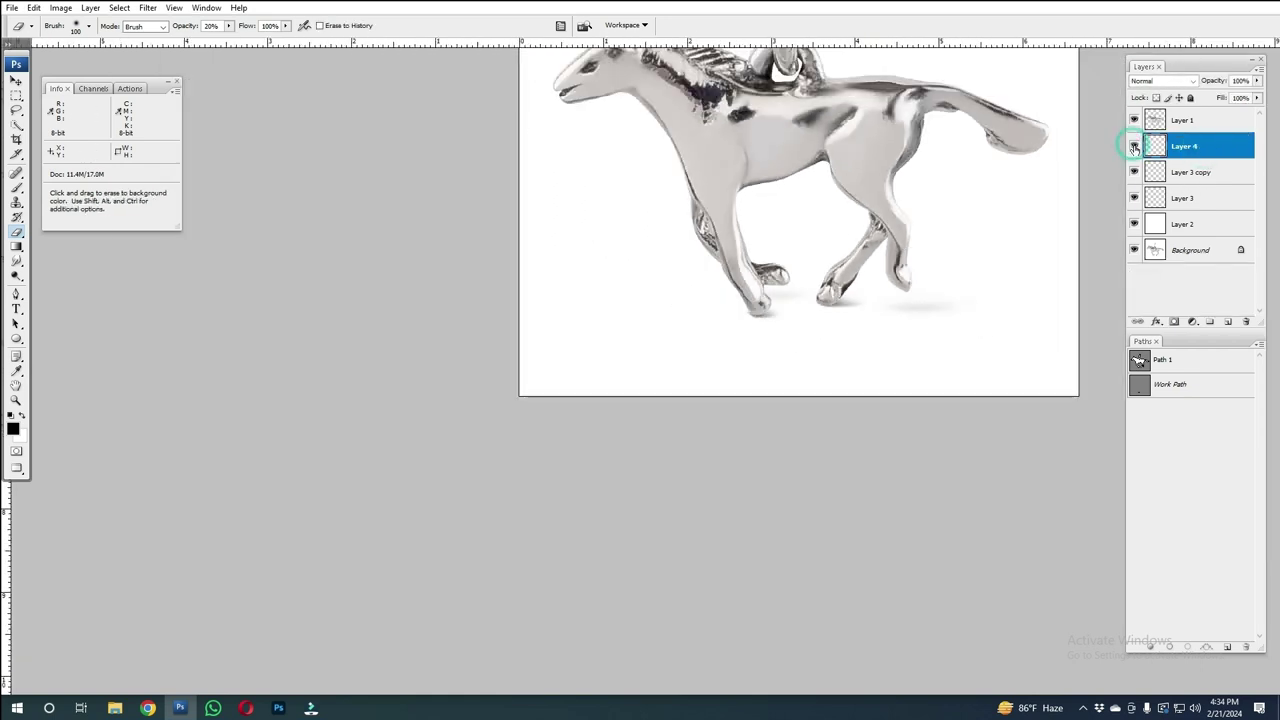
Step: Toggle Layer 3 copy and Layer 4 visibility to compare the shadows, leaving both shown
{"action": "left_click", "coordinate": [1135, 172]}
{"action": "left_click", "coordinate": [1135, 172]}
{"action": "left_click", "coordinate": [1135, 172]}
{"action": "left_click", "coordinate": [1135, 172]}
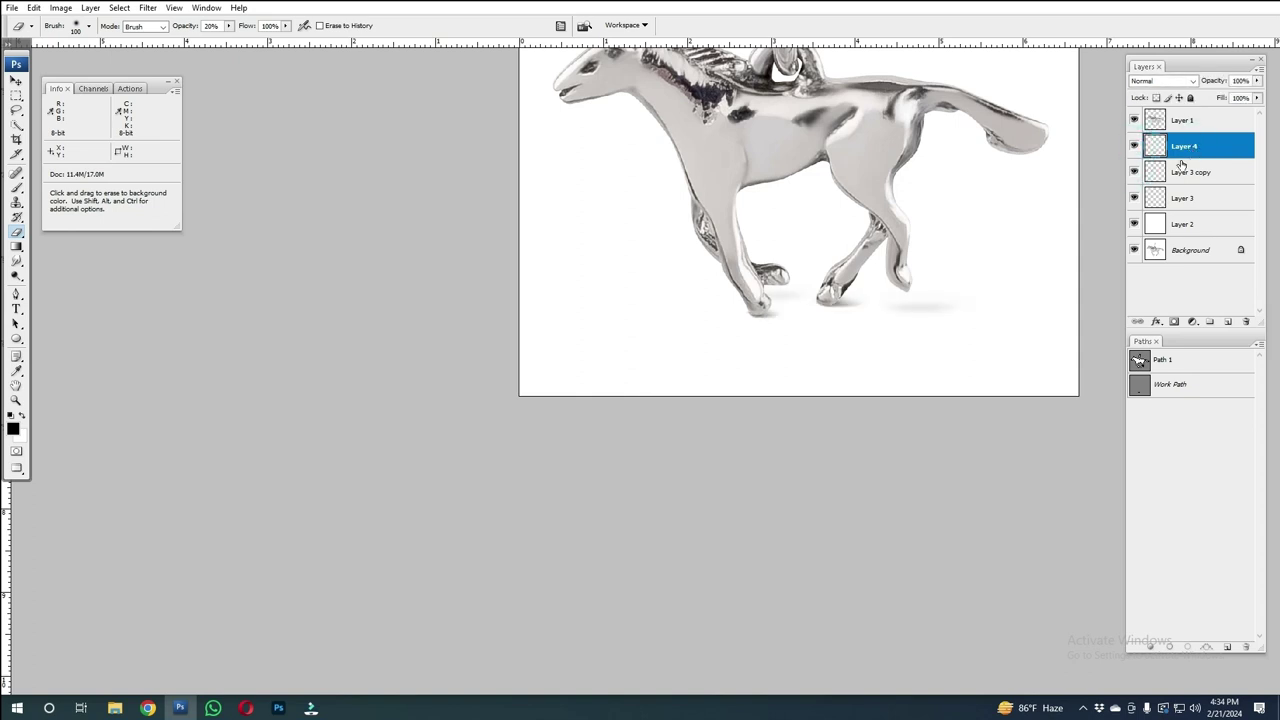
{"action": "left_click", "coordinate": [1135, 146]}
{"action": "left_click", "coordinate": [1135, 146]}
{"action": "left_click", "coordinate": [1135, 146]}
{"action": "left_click", "coordinate": [1135, 146]}
{"action": "key", "text": "ctrl+plus"}
{"action": "key", "text": "ctrl+plus"}
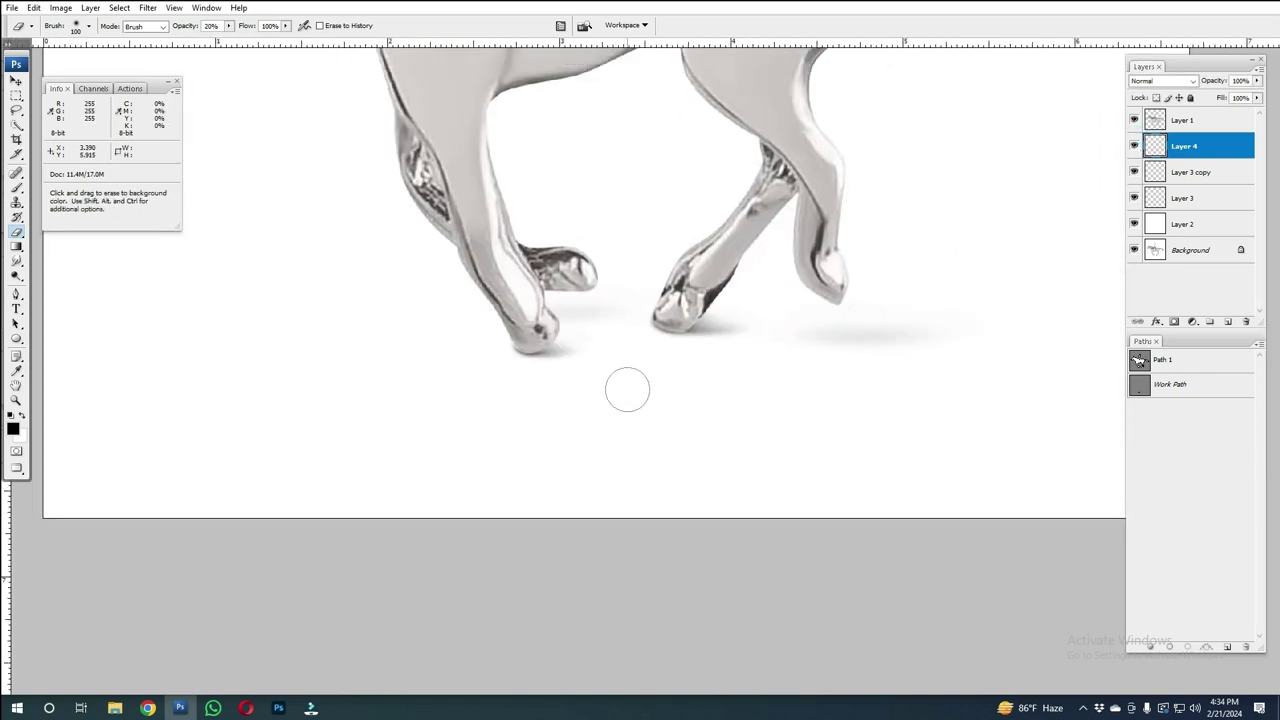
{"action": "left_click", "coordinate": [16, 340]}
Step: On a new layer, fill a feathered ellipse under the hooves with black and blur it 37.4 px
{"action": "mouse_move", "coordinate": [482, 286]}
{"action": "left_mouse_down"}
{"action": "mouse_move", "coordinate": [891, 359]}
{"action": "mouse_move", "coordinate": [829, 363]}
{"action": "mouse_move", "coordinate": [988, 357]}
{"action": "mouse_move", "coordinate": [975, 359]}
{"action": "left_mouse_up"}
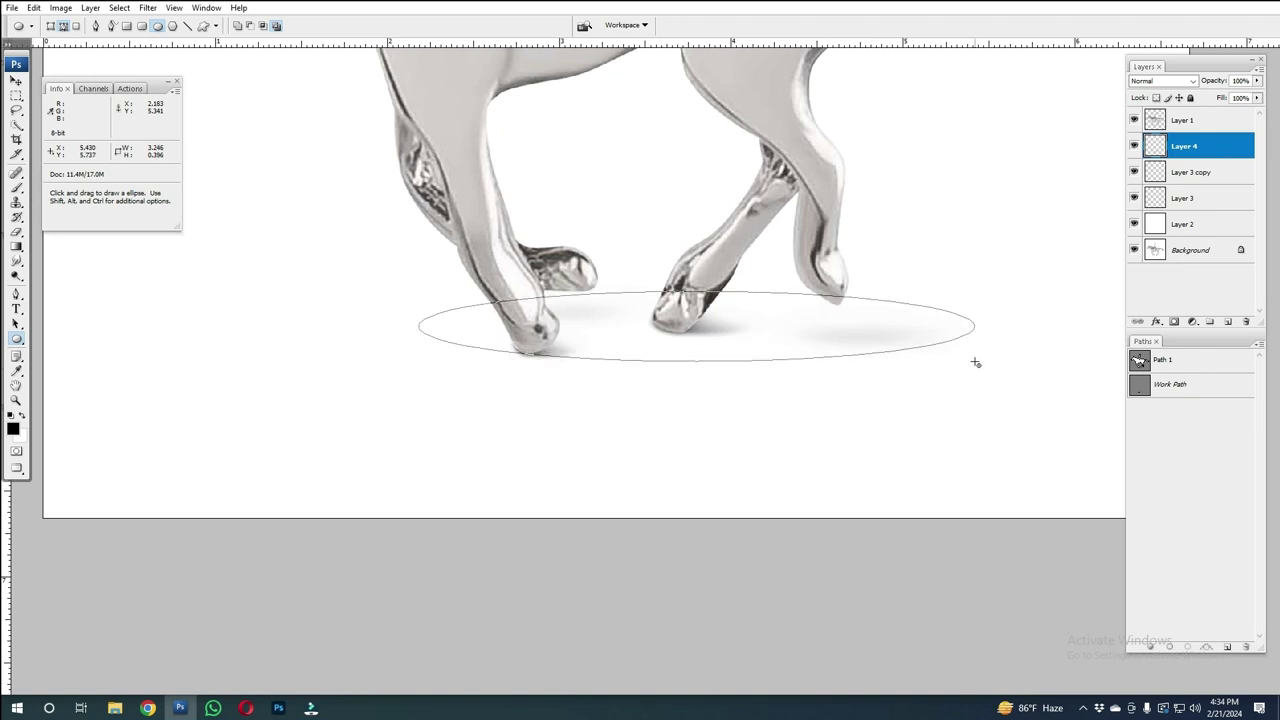
{"action": "left_click", "coordinate": [1230, 320]}
{"action": "left_click", "coordinate": [1180, 387], "text": "ctrl"}
{"action": "key", "text": "ctrl+alt+d"}
{"action": "key", "text": "Return"}
{"action": "key", "text": "alt+BackSpace"}
{"action": "key", "text": "ctrl+d"}
{"action": "key", "text": "ctrl+alt+f"}
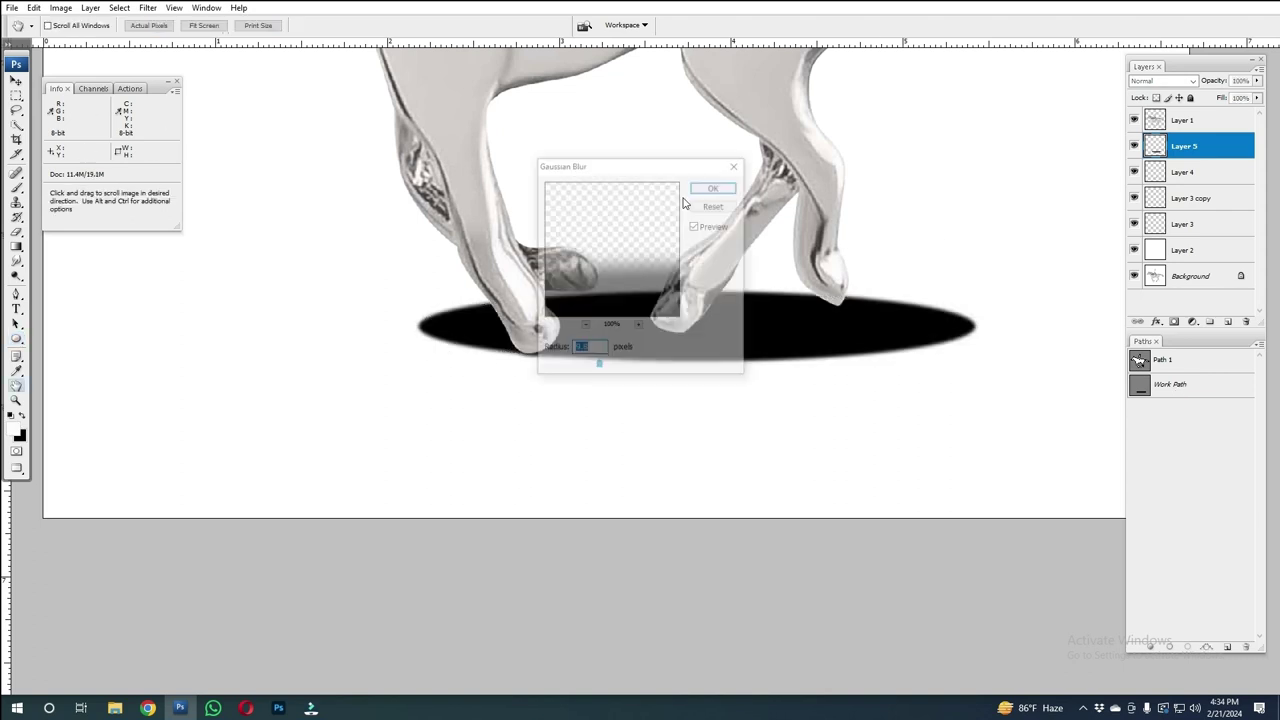
{"action": "left_click_drag", "start_coordinate": [598, 366], "coordinate": [619, 368]}
{"action": "left_click", "coordinate": [714, 188]}
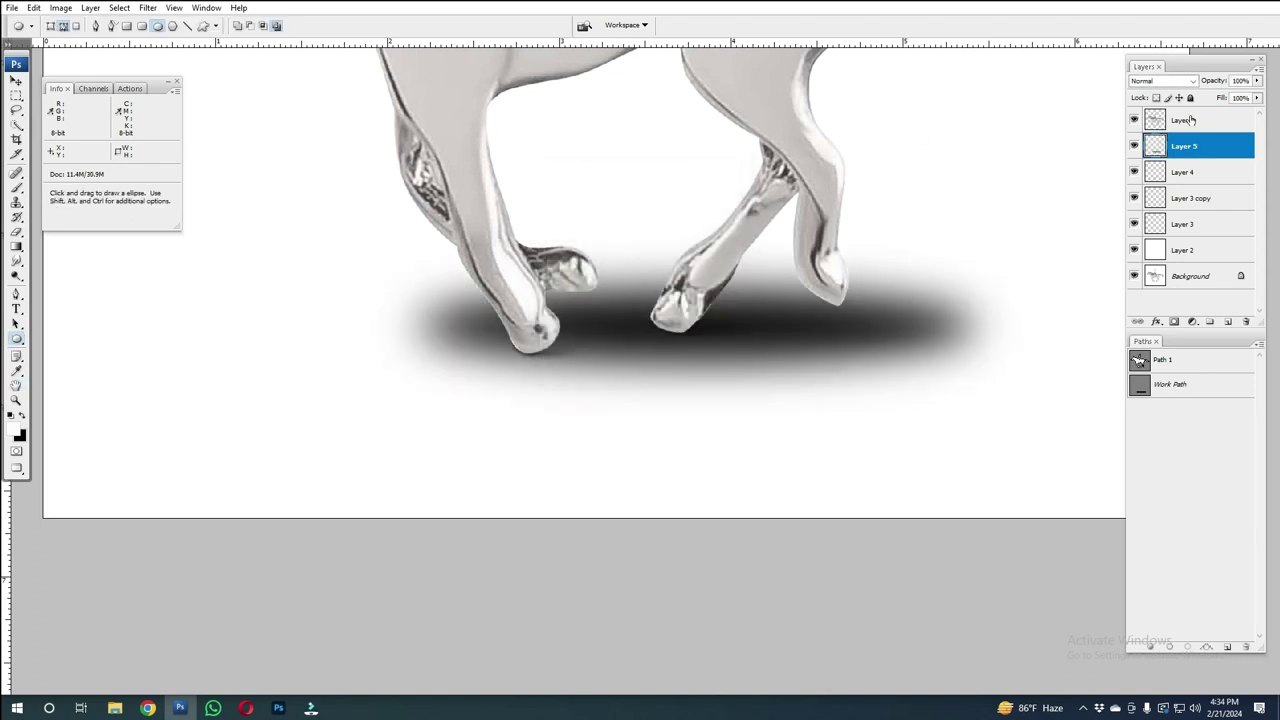
Step: Set Layer 5 to 10% opacity, erase part with a size-300 eraser, and begin transforming it
{"action": "type", "text": "20"}
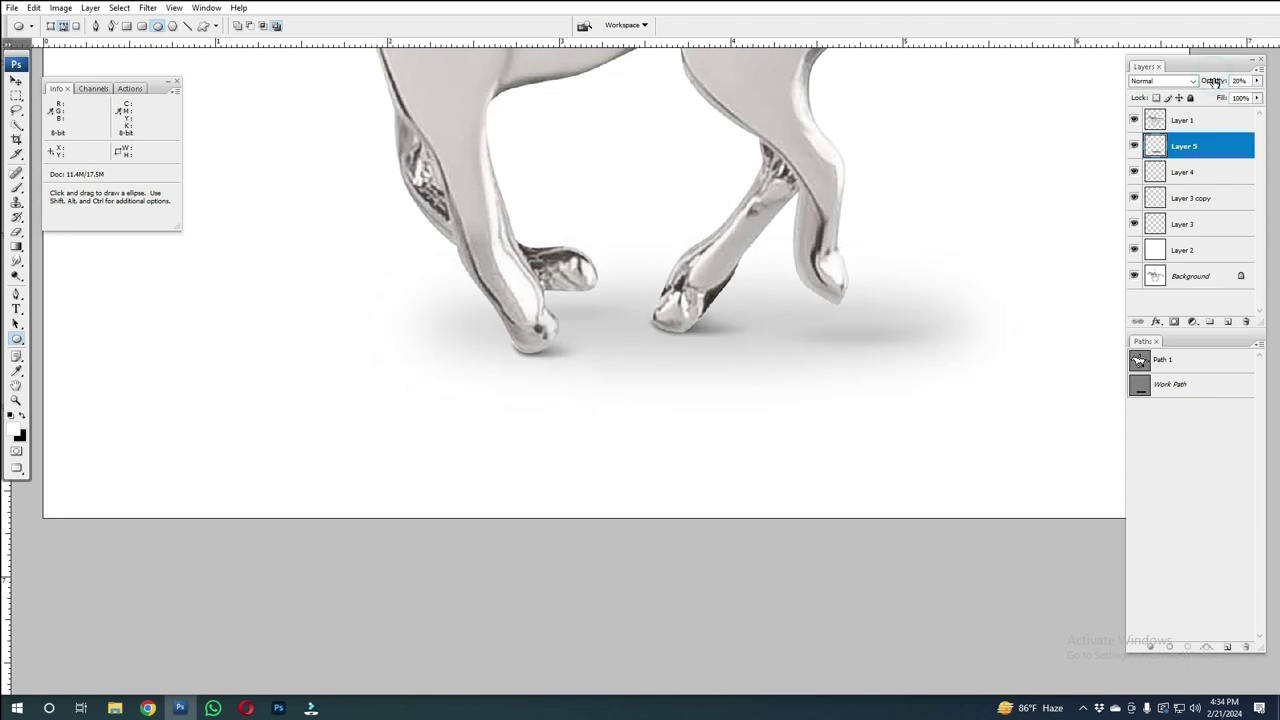
{"action": "type", "text": "10"}
{"action": "type", "text": "e"}
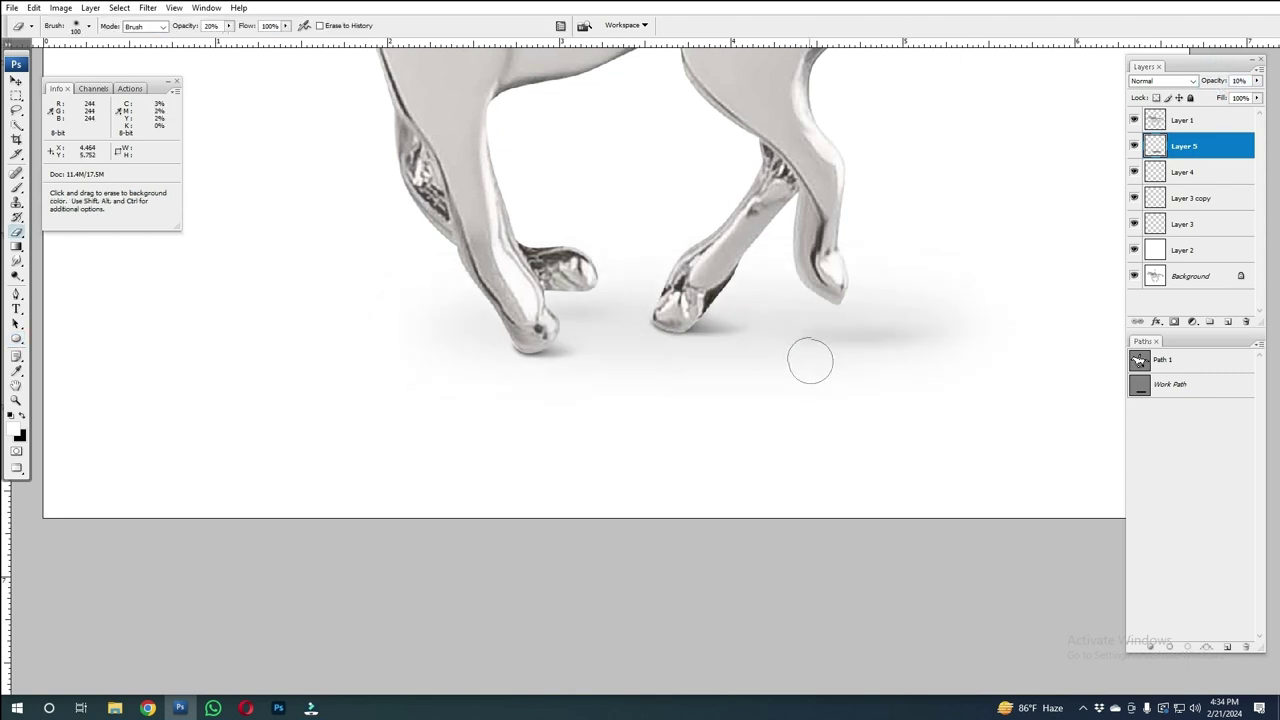
{"action": "key", "text": "bracketright"}
{"action": "key", "text": "bracketright"}
{"action": "key", "text": "bracketright"}
{"action": "left_click", "coordinate": [361, 256]}
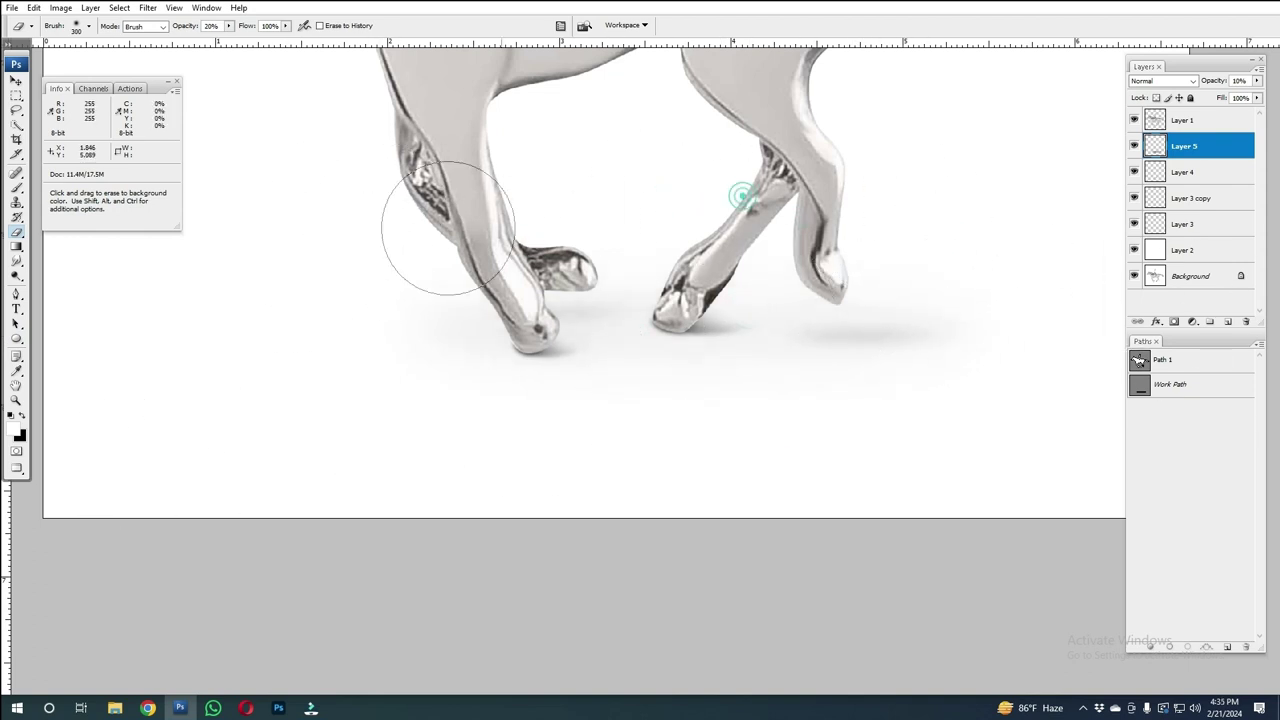
{"action": "key", "text": "ctrl+minus"}
{"action": "key", "text": "ctrl+minus"}
{"action": "key", "text": "ctrl+plus"}
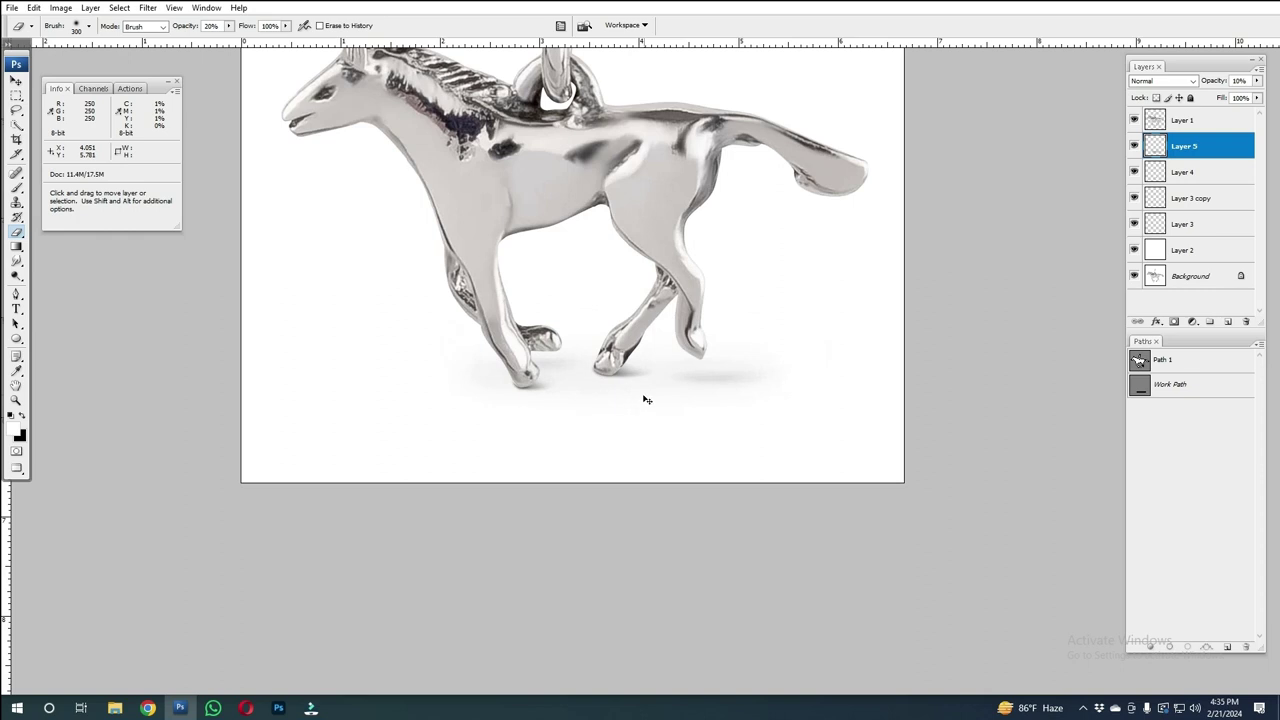
{"action": "key", "text": "ctrl+t"}
Step: Commit the shadow transform, duplicate Layer 5, and blur the copy with a 58 px Gaussian Blur
{"action": "left_click", "coordinate": [426, 368]}
{"action": "key", "text": "Return"}
{"action": "key", "text": "e"}
{"action": "key", "text": "ctrl+j"}
{"action": "key", "text": "ctrl+alt+f"}
{"action": "left_click", "coordinate": [634, 369]}
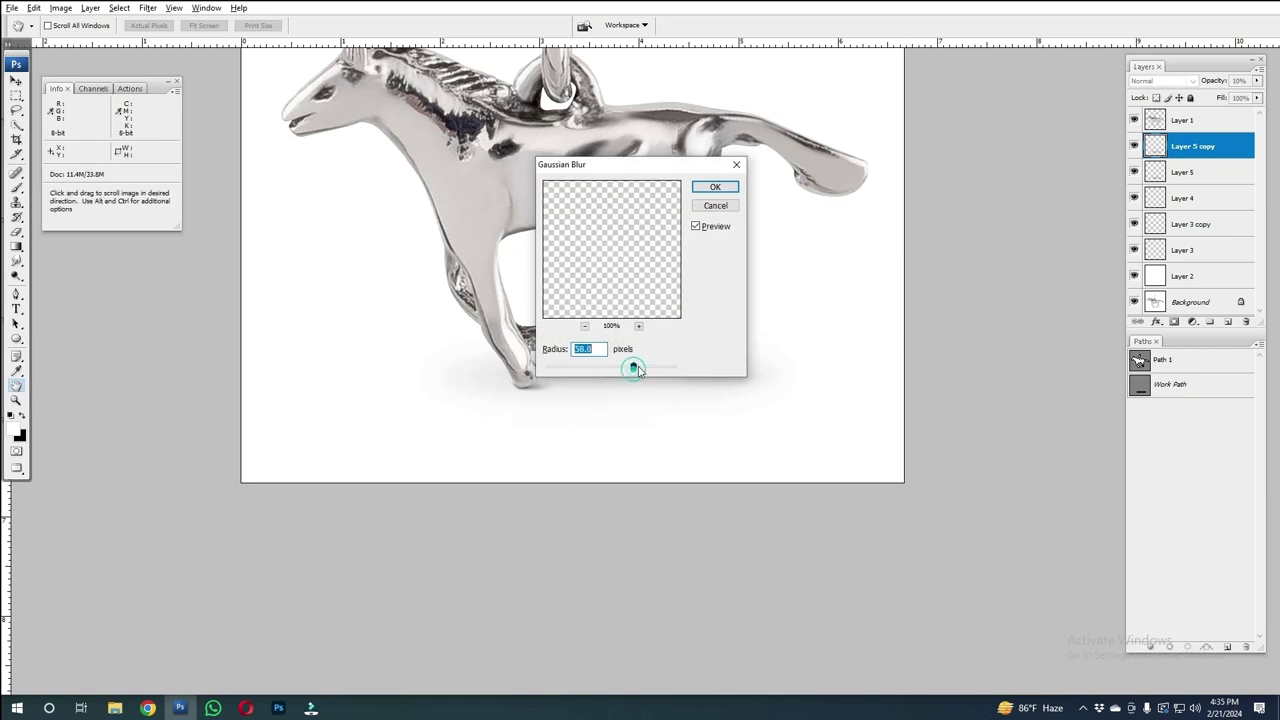
{"action": "left_click", "coordinate": [711, 189]}
Step: Toggle the blurred Layer 5 copy on and off and zoom to compare the ground shadow
{"action": "left_click", "coordinate": [1133, 146]}
{"action": "left_click", "coordinate": [683, 363], "text": "ctrl"}
{"action": "left_click", "coordinate": [683, 363], "text": "ctrl+alt"}
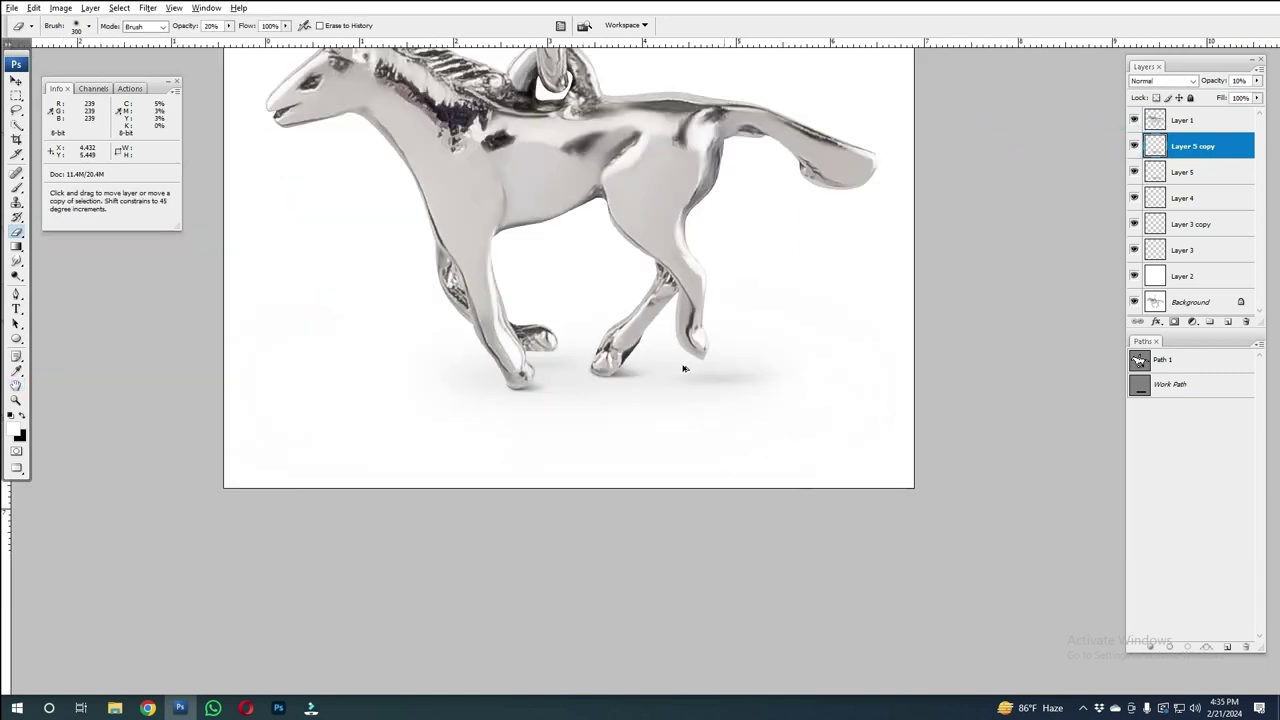
{"action": "left_click", "coordinate": [476, 249], "text": "ctrl+alt"}
{"action": "scroll", "coordinate": [771, 429], "scroll_direction": "up", "scroll_amount": 5}
{"action": "scroll", "coordinate": [777, 434], "scroll_direction": "down", "scroll_amount": 3}
{"action": "scroll", "coordinate": [777, 434], "scroll_direction": "down", "scroll_amount": 2}
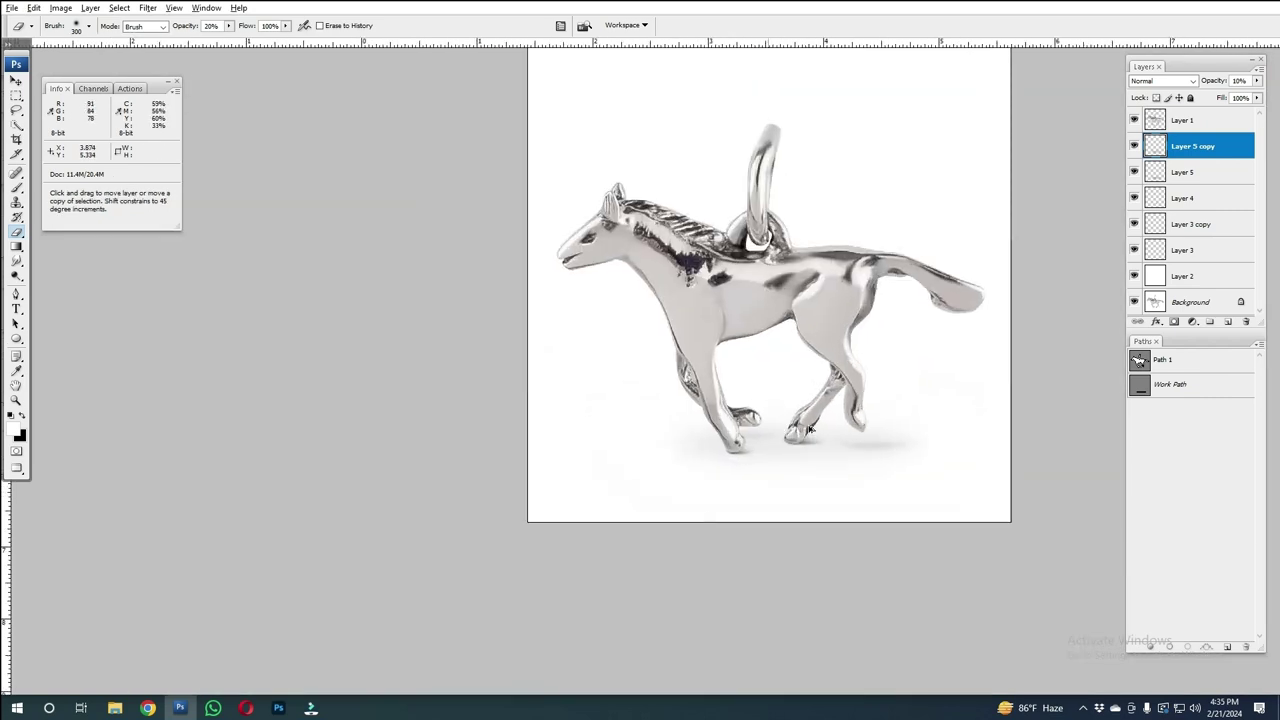
{"action": "scroll", "coordinate": [808, 430], "scroll_direction": "up", "scroll_amount": 4}
{"action": "scroll", "coordinate": [808, 430], "scroll_direction": "down", "scroll_amount": 3}
{"action": "scroll", "coordinate": [810, 432], "scroll_direction": "down", "scroll_amount": 2}
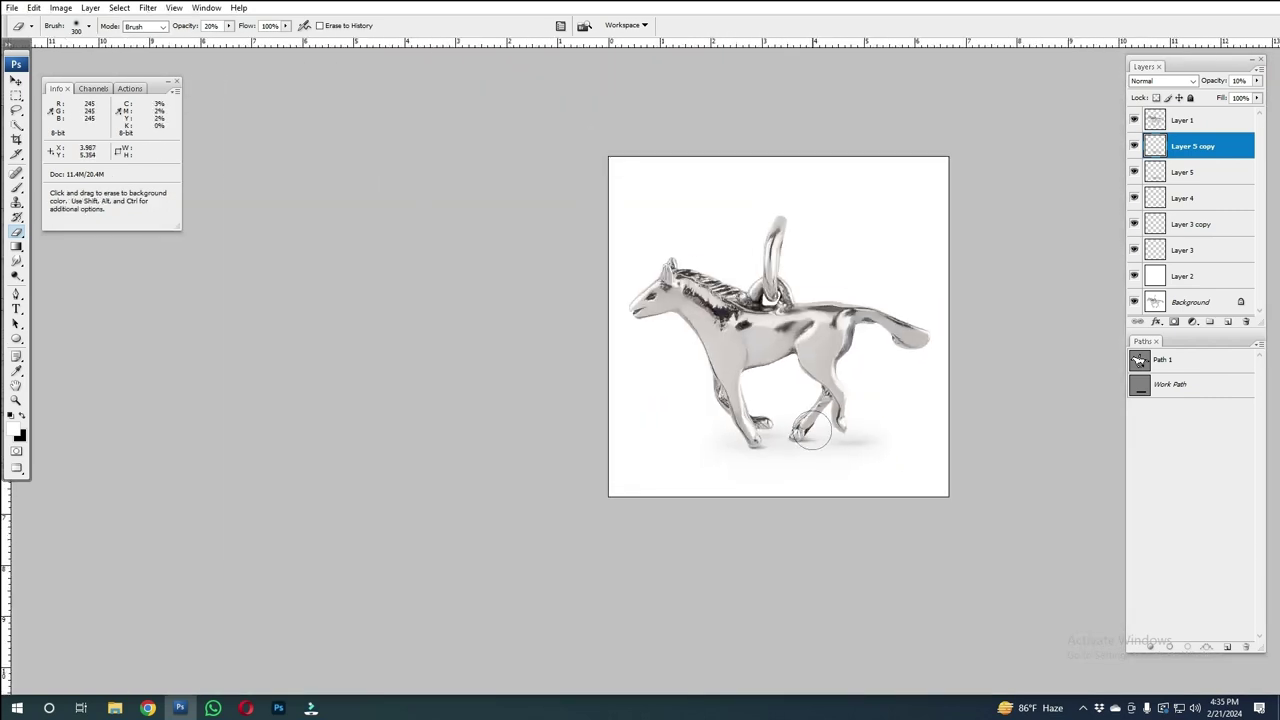
{"action": "key", "text": "ctrl+shift+s"}
Step: Save the image as a Photoshop PSD with Maximize Compatibility kept on
{"action": "right_click", "coordinate": [621, 251]}
{"action": "mouse_move", "coordinate": [652, 405]}
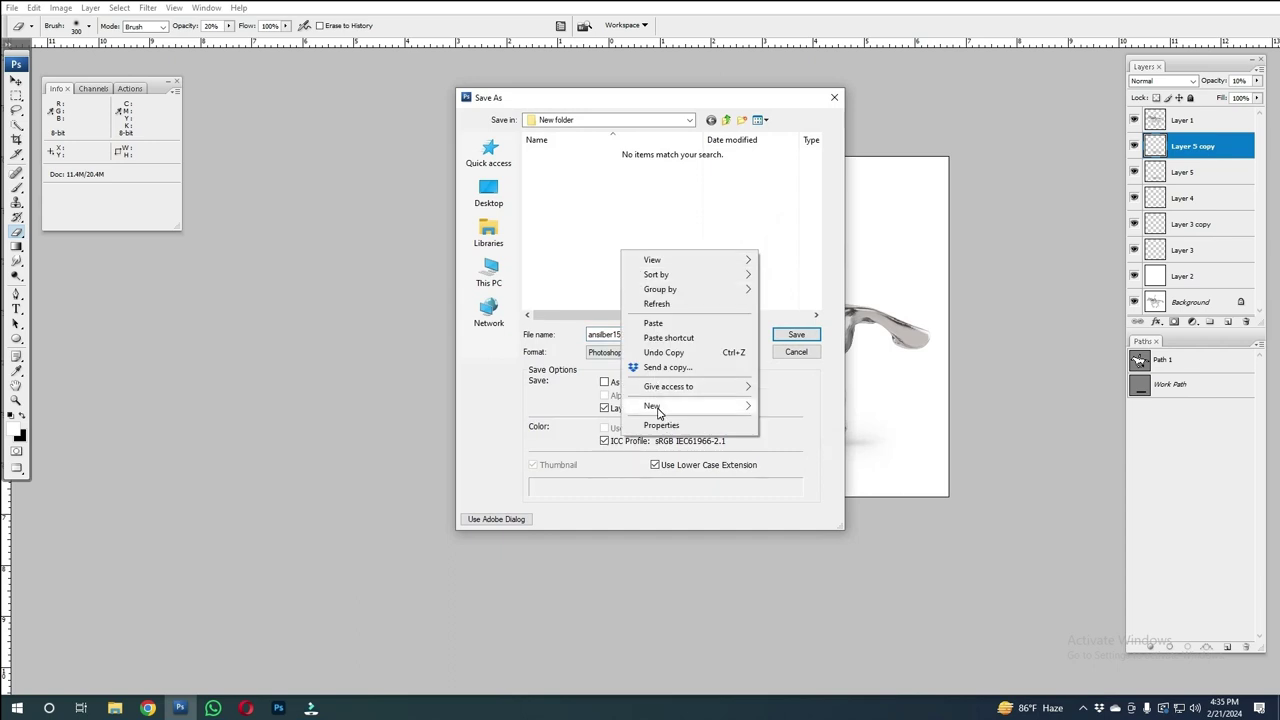
{"action": "left_click", "coordinate": [791, 256]}
{"action": "left_click", "coordinate": [796, 334]}
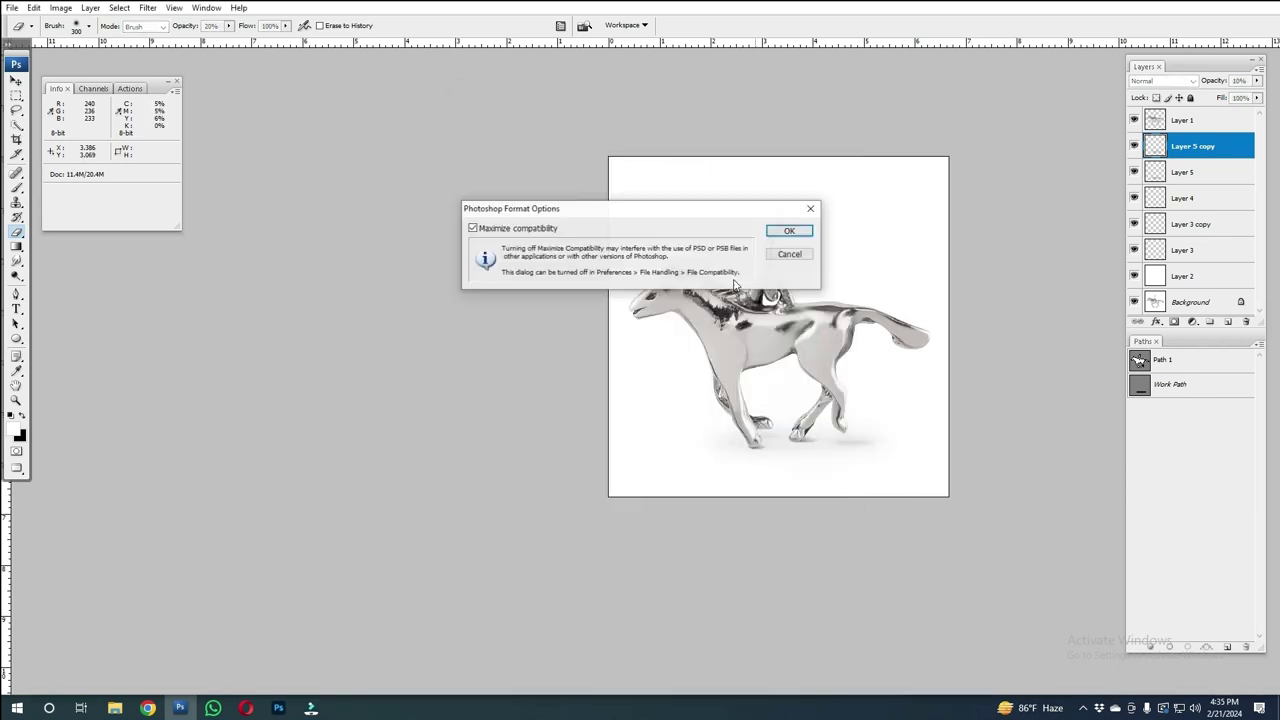
{"action": "left_click", "coordinate": [797, 229]}
Step: Preview the horse outline and oval shadow paths, then hide them and zoom in
{"action": "scroll", "coordinate": [783, 345], "scroll_direction": "up", "scroll_amount": 3}
{"action": "scroll", "coordinate": [783, 350], "scroll_direction": "up", "scroll_amount": 3}
{"action": "scroll", "coordinate": [786, 363], "scroll_direction": "down", "scroll_amount": 3}
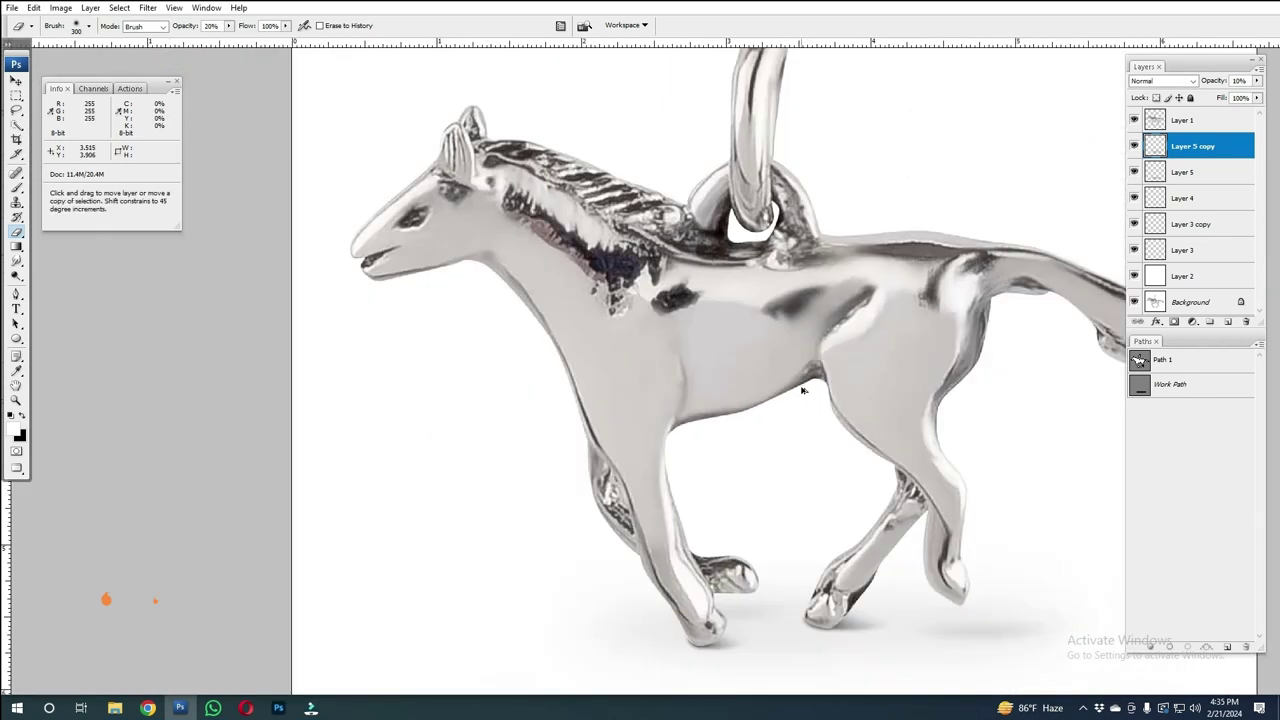
{"action": "scroll", "coordinate": [684, 393], "scroll_direction": "down", "scroll_amount": 2}
{"action": "scroll", "coordinate": [1100, 196], "scroll_direction": "down", "scroll_amount": 2}
{"action": "scroll", "coordinate": [1100, 196], "scroll_direction": "up", "scroll_amount": 3}
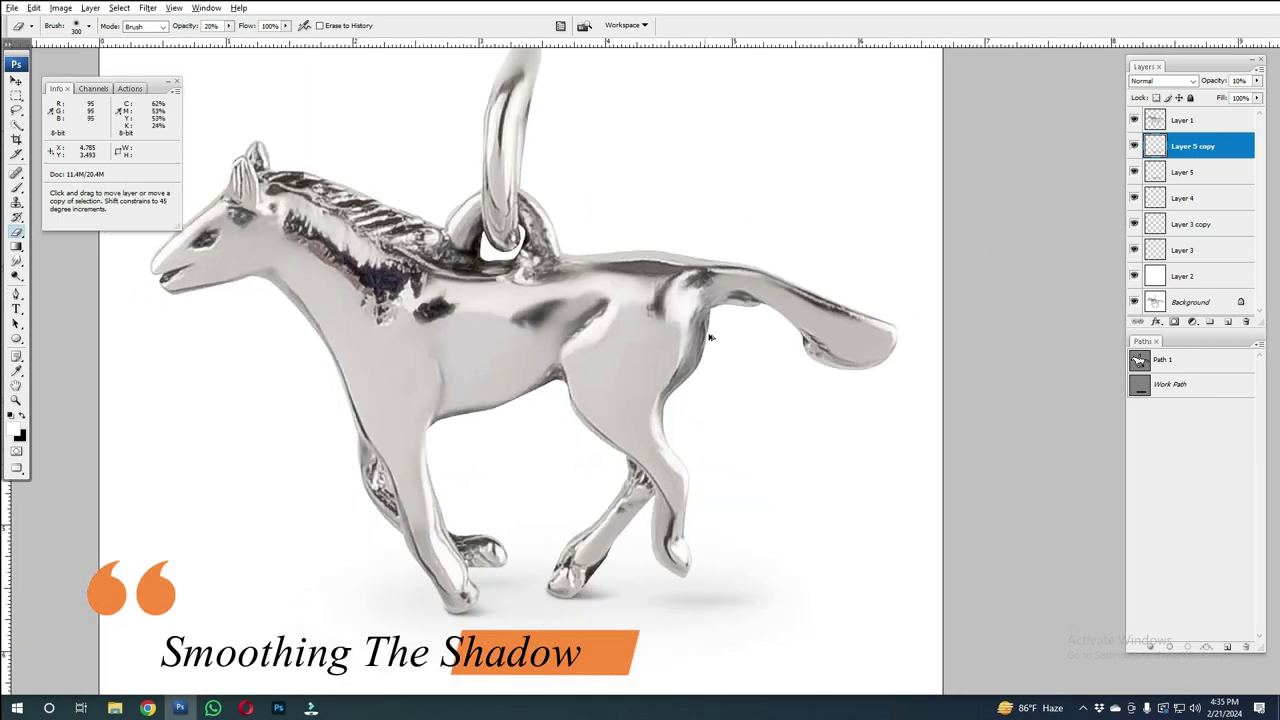
{"action": "scroll", "coordinate": [1140, 342], "scroll_direction": "down", "scroll_amount": 3}
{"action": "left_click", "coordinate": [1190, 359]}
{"action": "left_click", "coordinate": [1183, 425]}
{"action": "left_click", "coordinate": [1185, 385]}
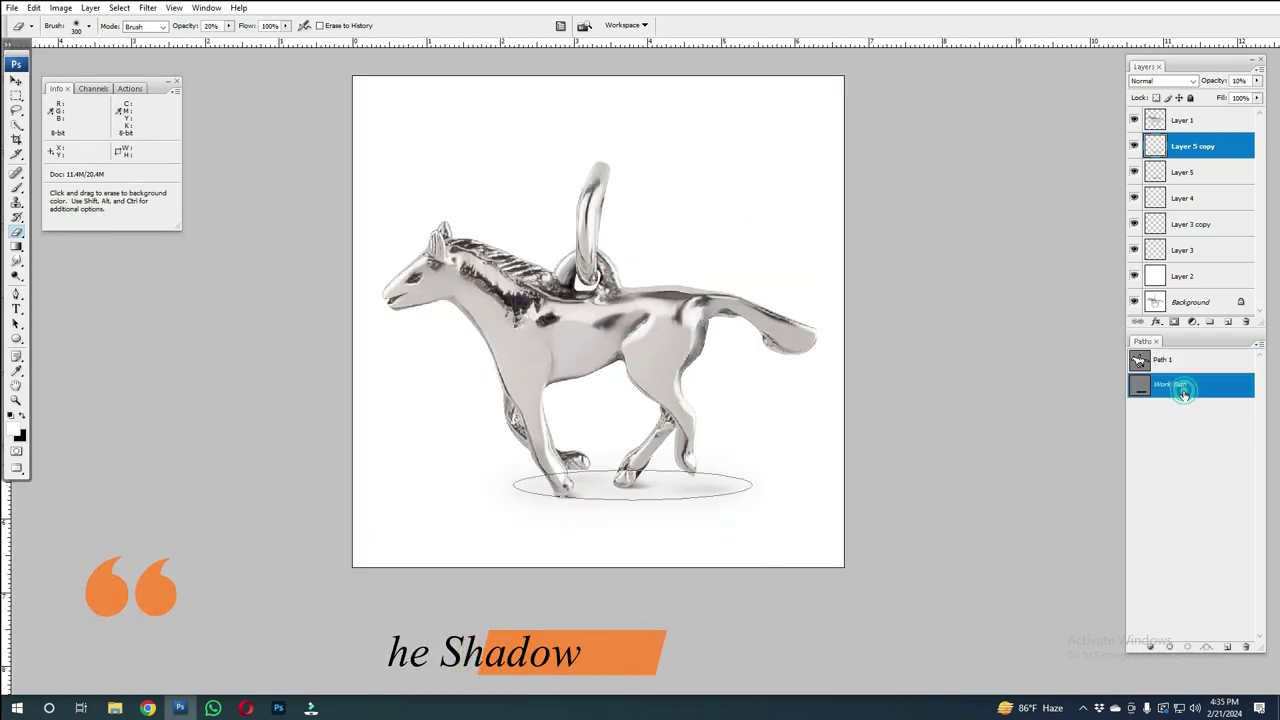
{"action": "left_click", "coordinate": [1183, 428]}
{"action": "key", "text": "ctrl+plus"}
Step: Merge the shadow layers from Layer 5 copy down to Layer 3 into one named Shadow
{"action": "left_click", "coordinate": [1190, 250], "text": "shift"}
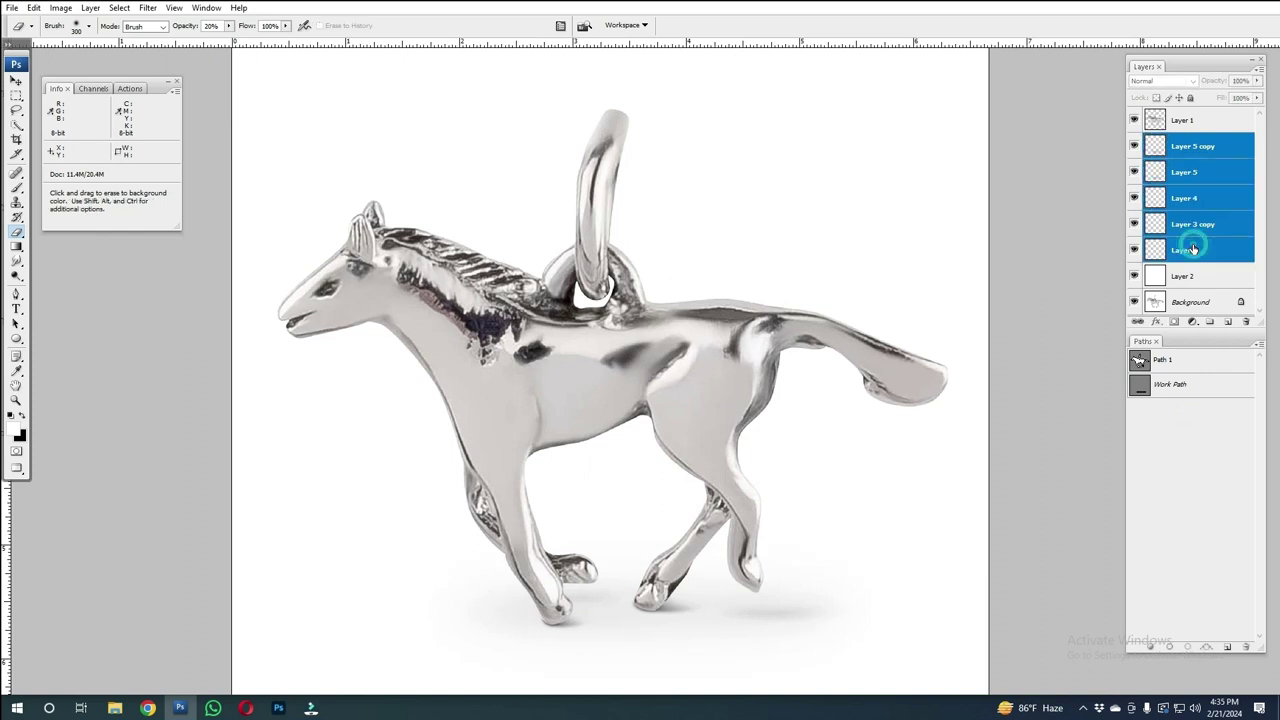
{"action": "key", "text": "ctrl+e"}
{"action": "type", "text": "s"}
{"action": "key", "text": "Return"}
Step: Rename Layer 1 to Cutout
{"action": "double_click", "coordinate": [1183, 126]}
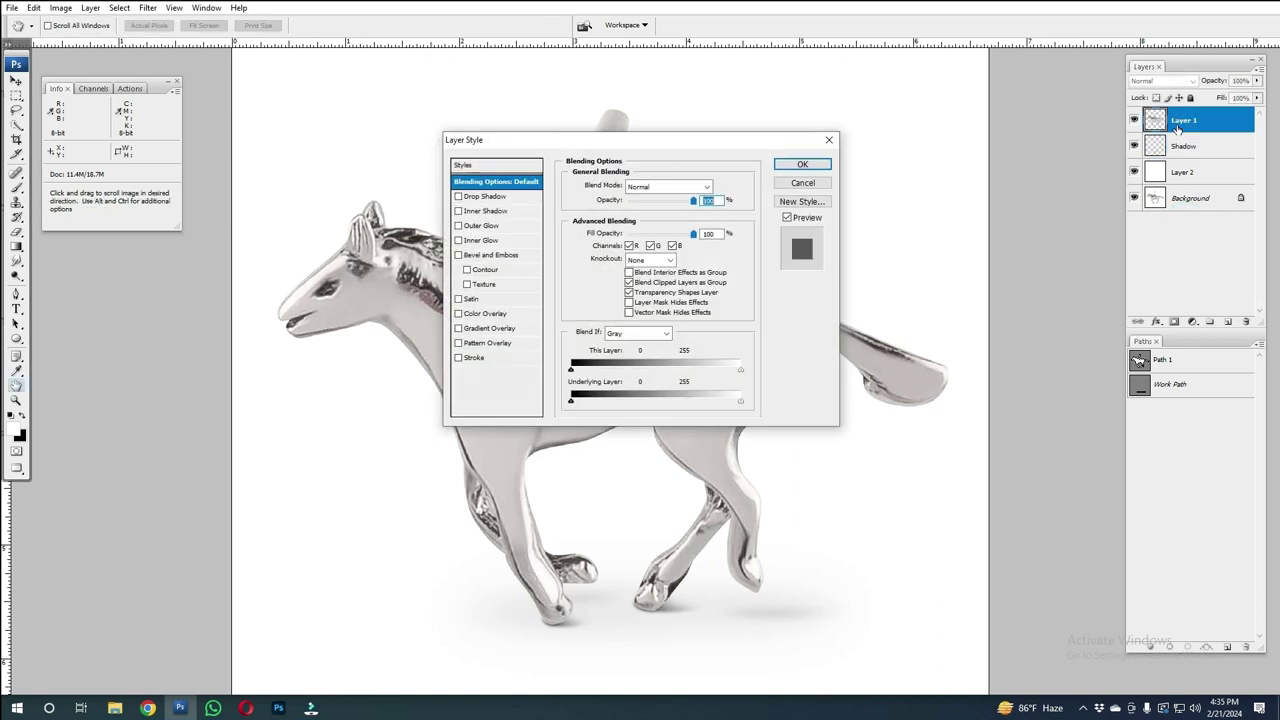
{"action": "left_click", "coordinate": [802, 183]}
{"action": "key", "text": "e"}
{"action": "double_click", "coordinate": [1183, 120]}
{"action": "type", "text": "Cutout"}
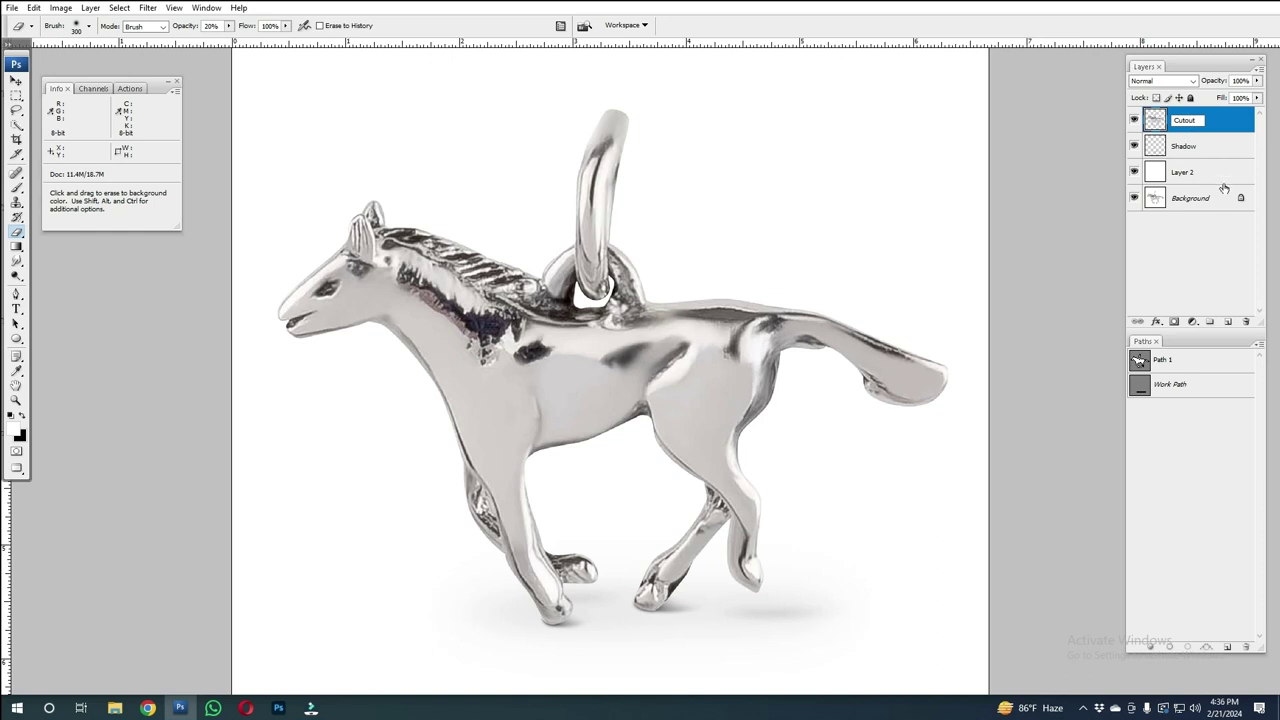
{"action": "left_click", "coordinate": [1183, 243]}
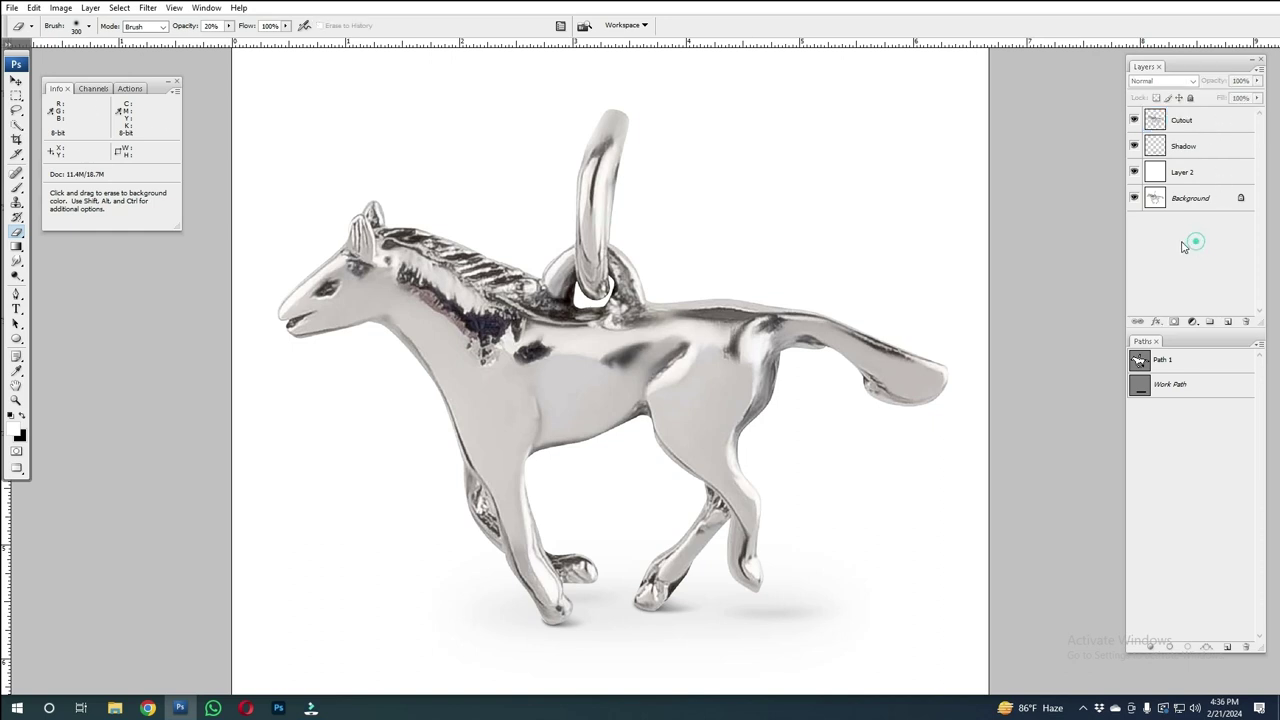
Step: Add a new empty layer above Cutout and name it Retouch
{"action": "left_click", "coordinate": [1188, 124]}
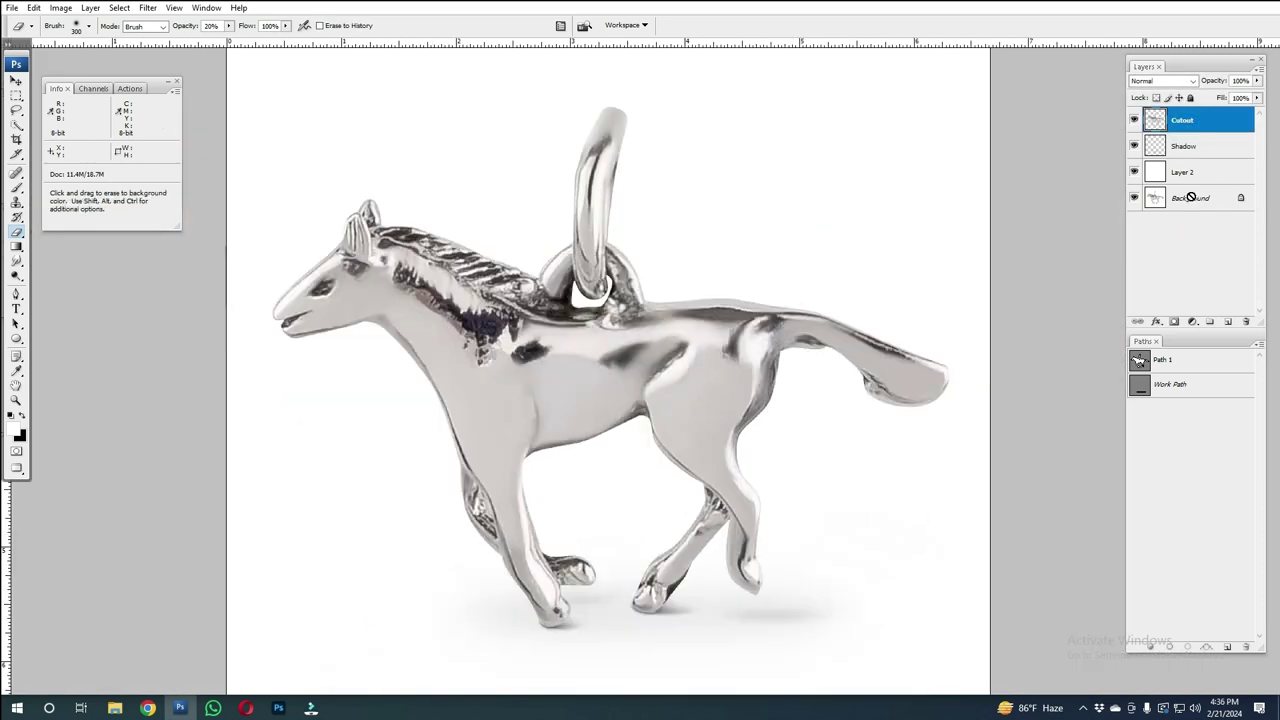
{"action": "left_click", "coordinate": [1228, 321]}
{"action": "type", "text": "Retouch"}
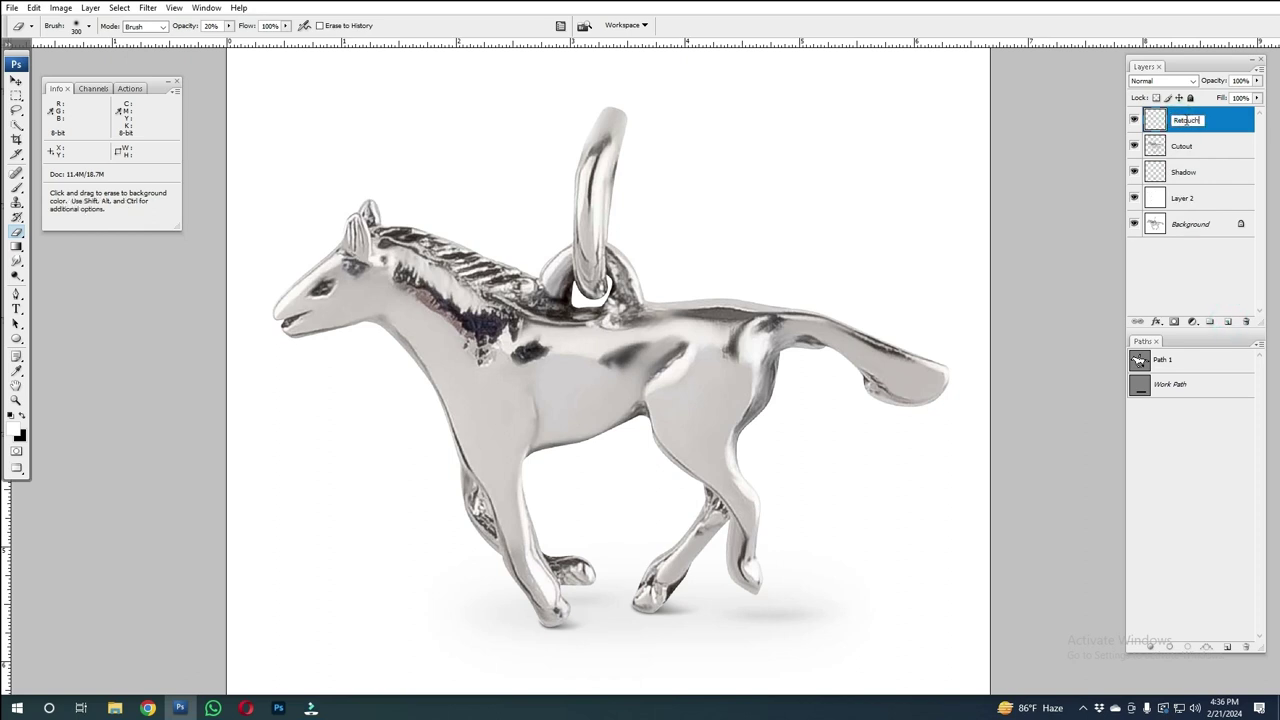
Step: Name the new layer Retouch and set up a soft black brush, undoing a test dab
{"action": "key", "text": "Return"}
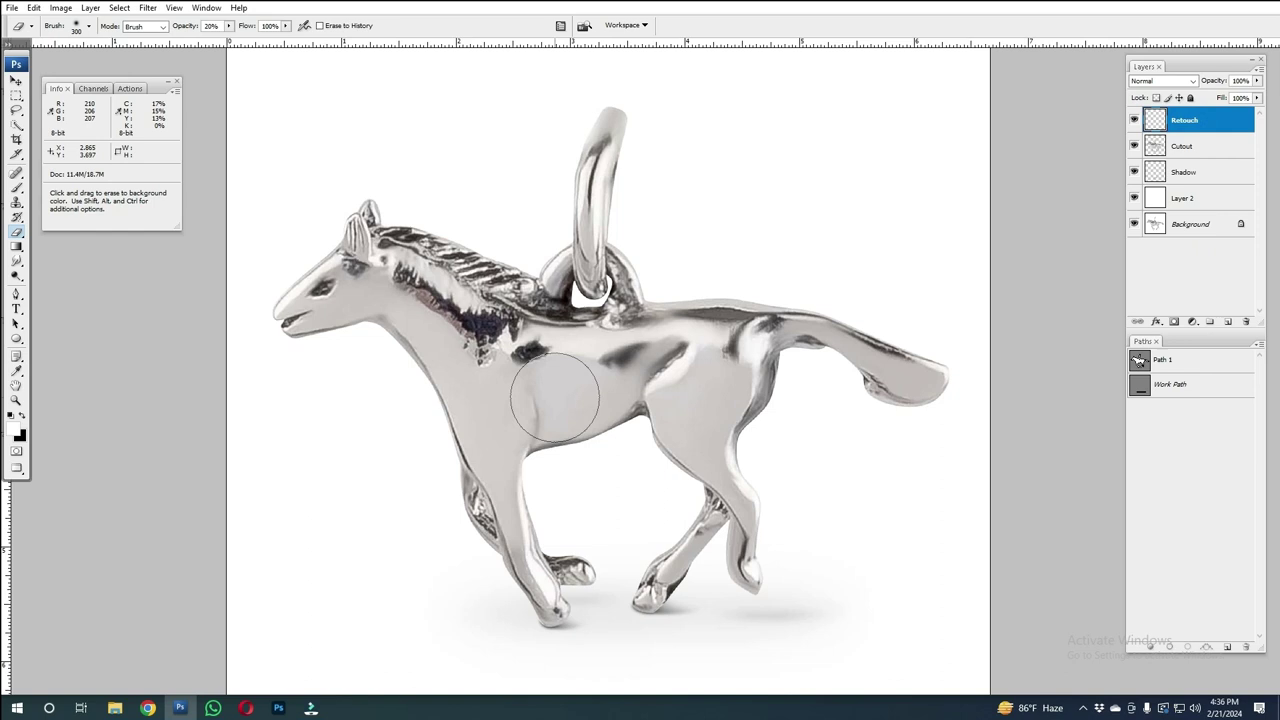
{"action": "key", "text": "x"}
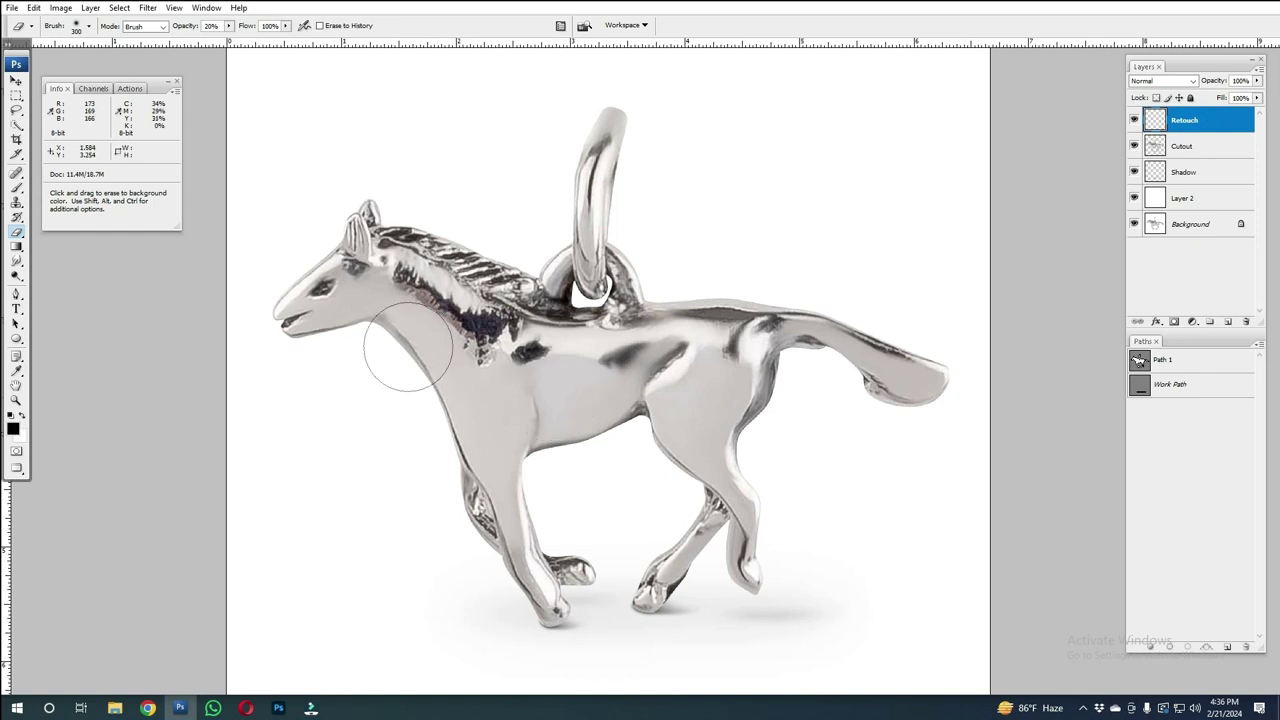
{"action": "key", "text": "b"}
{"action": "scroll", "coordinate": [461, 325], "scroll_direction": "up", "scroll_amount": 2}
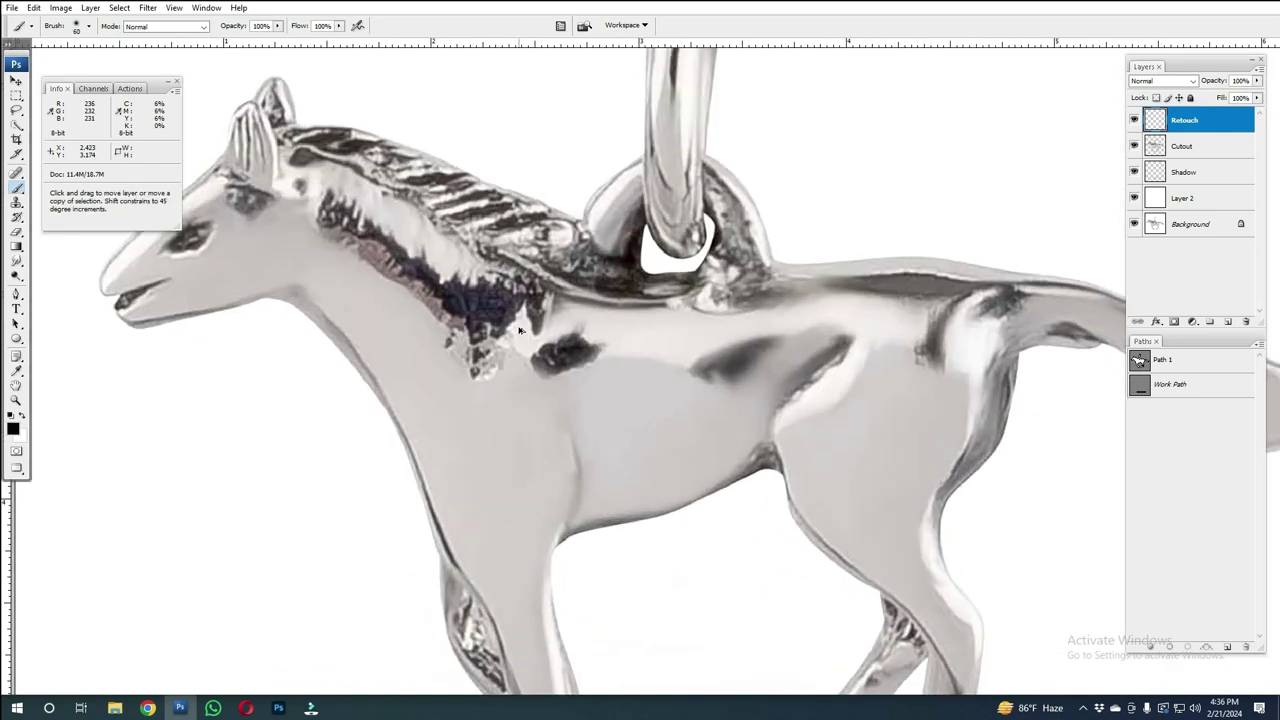
{"action": "scroll", "coordinate": [518, 358], "scroll_direction": "up", "scroll_amount": 1}
{"action": "left_click", "coordinate": [766, 374]}
{"action": "key", "text": "ctrl+z"}
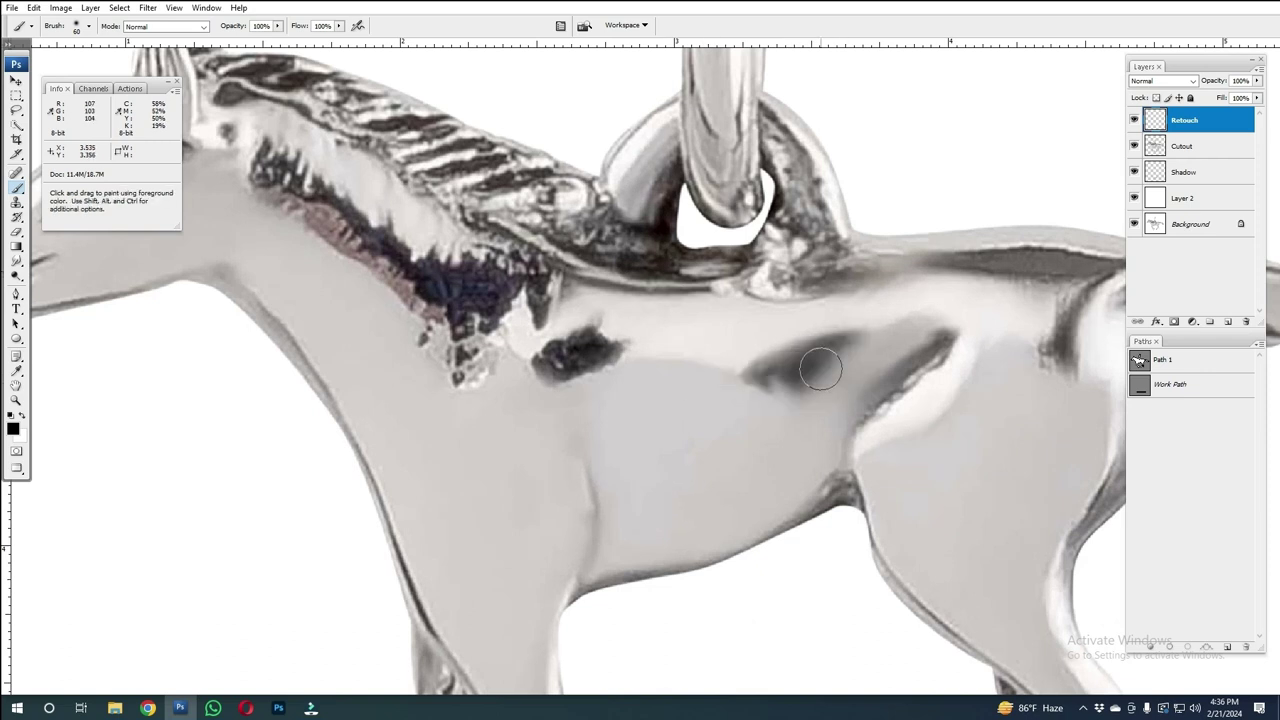
{"action": "key", "text": "ctrl+z"}
Step: Sample greys from the body and paint the shoulder's dark shading and streaks lighter
{"action": "left_click", "coordinate": [734, 403], "text": "alt"}
{"action": "left_click_drag", "start_coordinate": [771, 398], "coordinate": [844, 390]}
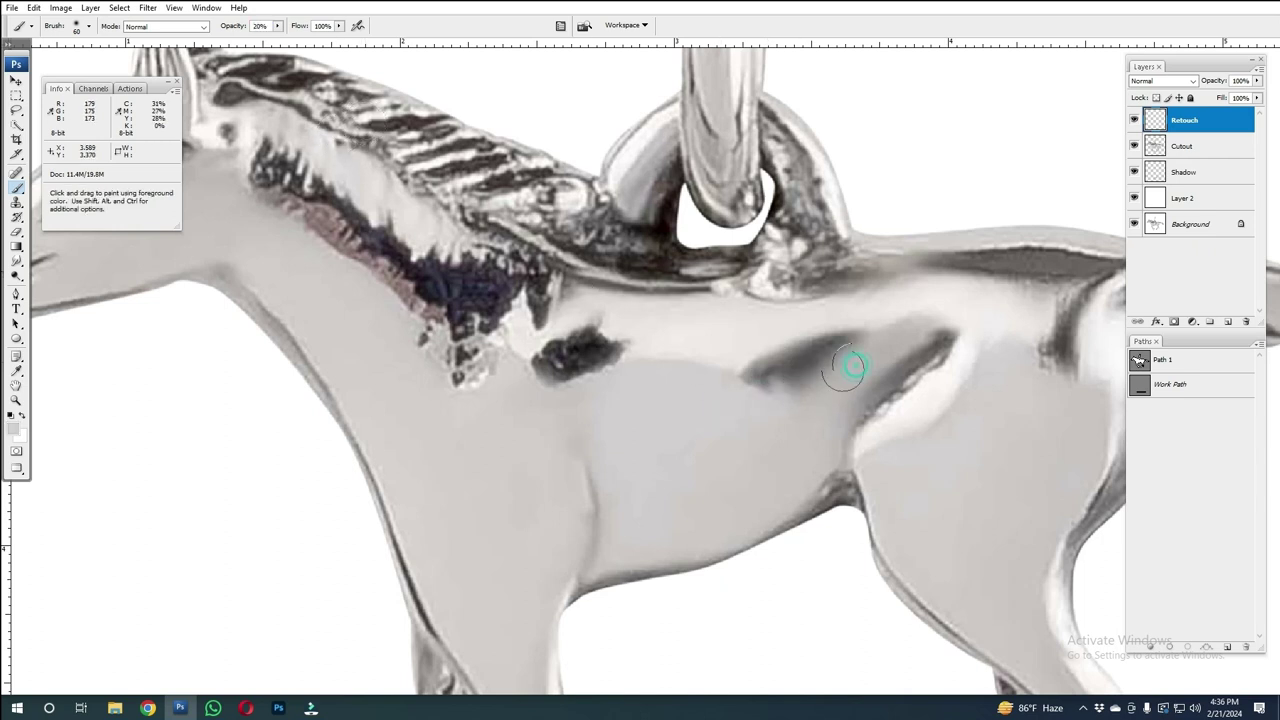
{"action": "mouse_move", "coordinate": [734, 403]}
{"action": "left_mouse_down"}
{"action": "mouse_move", "coordinate": [923, 323]}
{"action": "mouse_move", "coordinate": [881, 351]}
{"action": "left_mouse_up"}
{"action": "left_click", "coordinate": [729, 337], "text": "alt"}
{"action": "mouse_move", "coordinate": [749, 360]}
{"action": "left_mouse_down"}
{"action": "mouse_move", "coordinate": [829, 337]}
{"action": "mouse_move", "coordinate": [857, 300]}
{"action": "mouse_move", "coordinate": [757, 357]}
{"action": "mouse_move", "coordinate": [863, 317]}
{"action": "mouse_move", "coordinate": [850, 305]}
{"action": "left_mouse_up"}
{"action": "mouse_move", "coordinate": [753, 355]}
{"action": "left_mouse_down"}
{"action": "mouse_move", "coordinate": [829, 326]}
{"action": "mouse_move", "coordinate": [737, 374]}
{"action": "mouse_move", "coordinate": [821, 343]}
{"action": "left_mouse_up"}
{"action": "left_click", "coordinate": [717, 390], "text": "alt"}
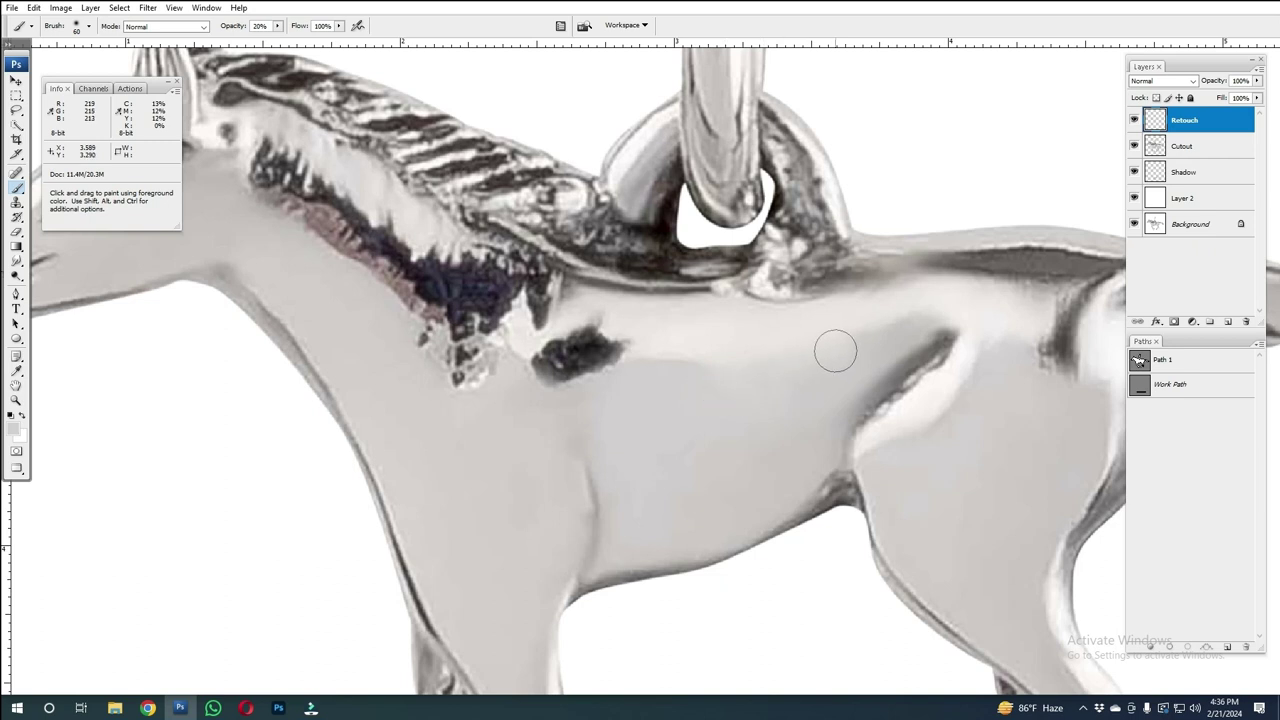
{"action": "mouse_move", "coordinate": [688, 330]}
{"action": "left_mouse_down"}
{"action": "mouse_move", "coordinate": [623, 343]}
{"action": "mouse_move", "coordinate": [654, 334]}
{"action": "mouse_move", "coordinate": [610, 333]}
{"action": "mouse_move", "coordinate": [628, 337]}
{"action": "mouse_move", "coordinate": [614, 320]}
{"action": "mouse_move", "coordinate": [593, 349]}
{"action": "mouse_move", "coordinate": [603, 337]}
{"action": "mouse_move", "coordinate": [574, 334]}
{"action": "mouse_move", "coordinate": [626, 320]}
{"action": "mouse_move", "coordinate": [565, 341]}
{"action": "mouse_move", "coordinate": [551, 376]}
{"action": "mouse_move", "coordinate": [531, 374]}
{"action": "left_mouse_up"}
Step: Clone clean metal surface over the shoulder blemish with the Clone Stamp
{"action": "key", "text": "s"}
{"action": "left_click", "coordinate": [608, 383], "text": "alt"}
{"action": "left_click", "coordinate": [634, 331], "text": "alt"}
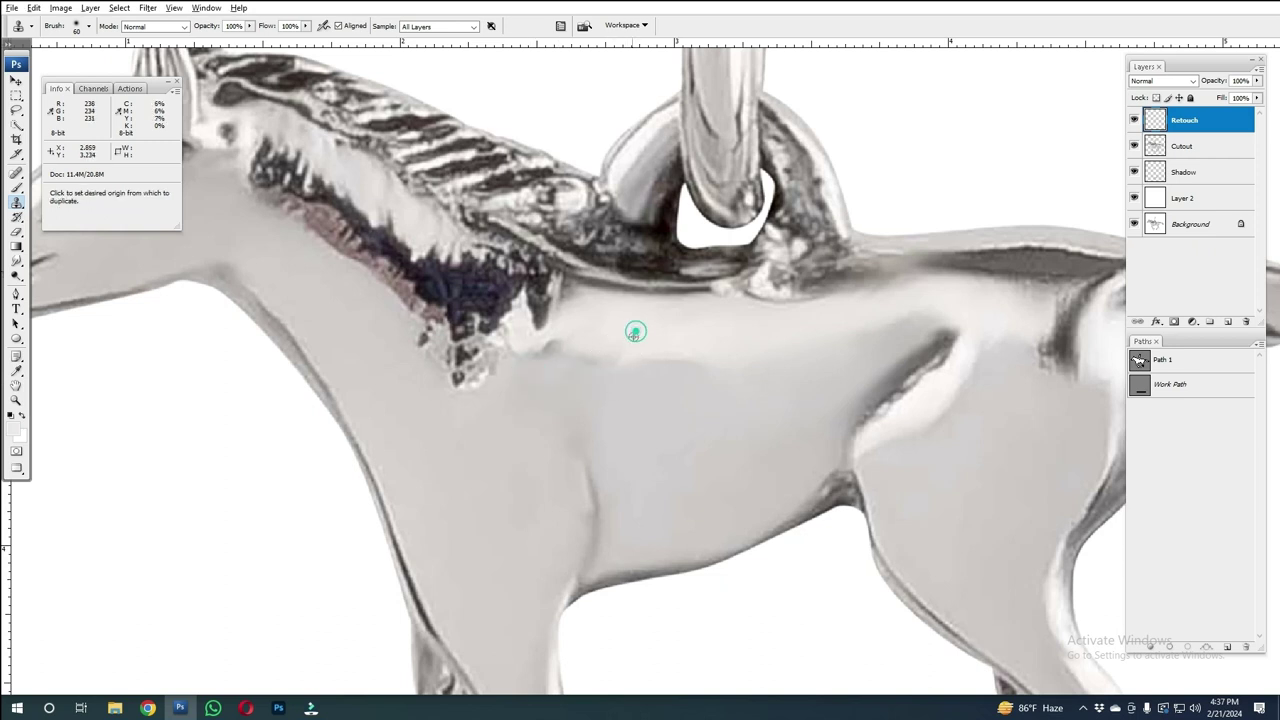
{"action": "left_click_drag", "start_coordinate": [614, 337], "coordinate": [550, 343]}
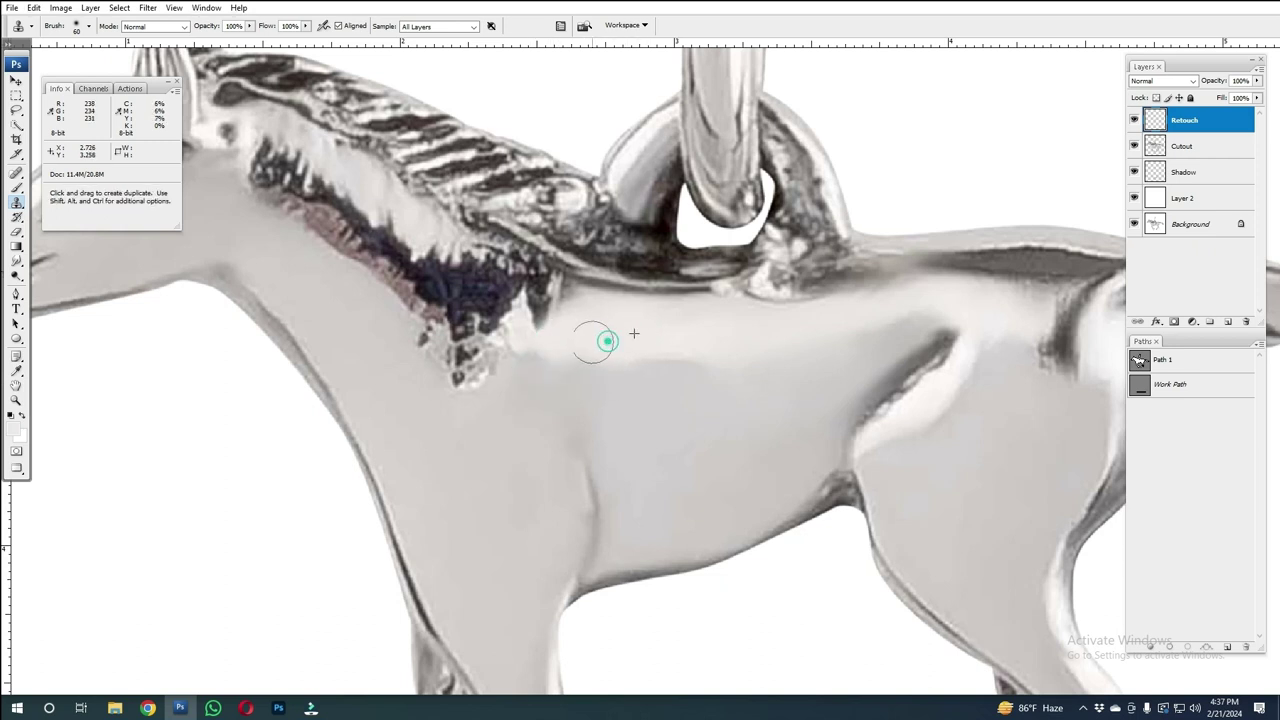
{"action": "left_click", "coordinate": [668, 330], "text": "alt"}
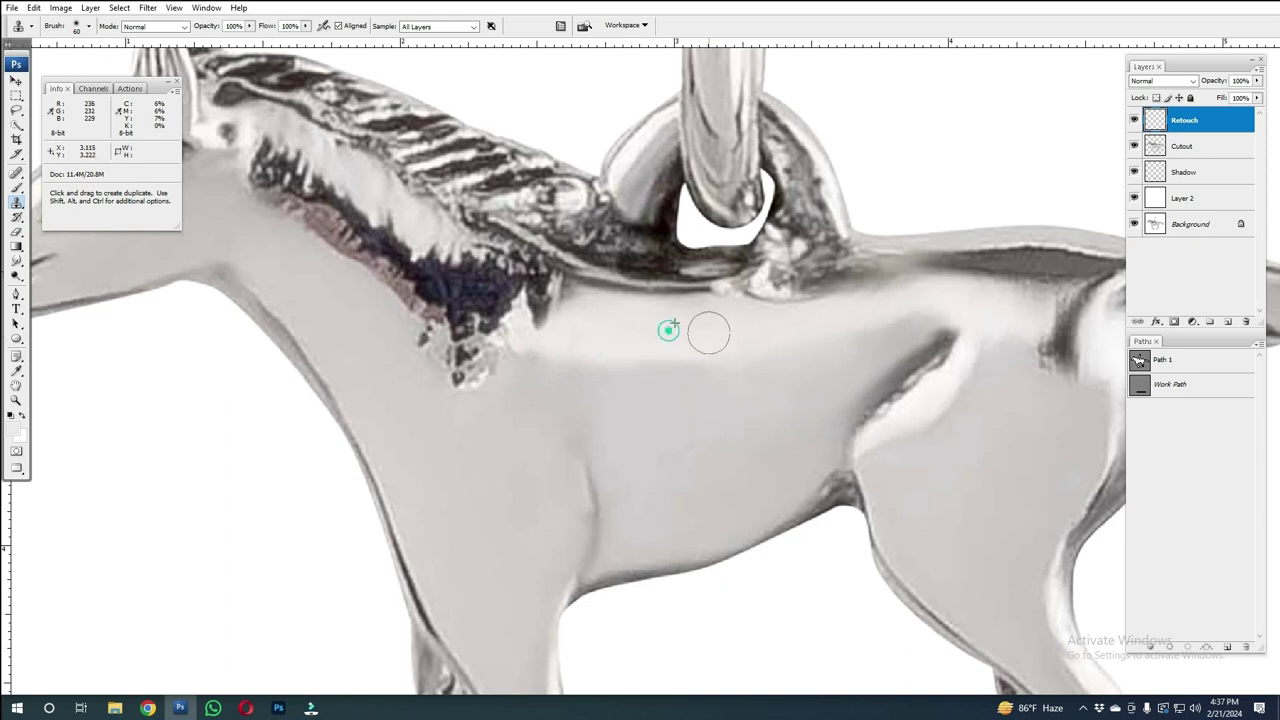
{"action": "left_click", "coordinate": [583, 340], "text": "alt"}
Step: Brush sampled greys over the dark band along the horse's back
{"action": "scroll", "coordinate": [700, 334], "scroll_direction": "down", "scroll_amount": 3}
{"action": "scroll", "coordinate": [737, 334], "scroll_direction": "up", "scroll_amount": 1}
{"action": "scroll", "coordinate": [737, 340], "scroll_direction": "up", "scroll_amount": 1}
{"action": "scroll", "coordinate": [727, 355], "scroll_direction": "down", "scroll_amount": 1}
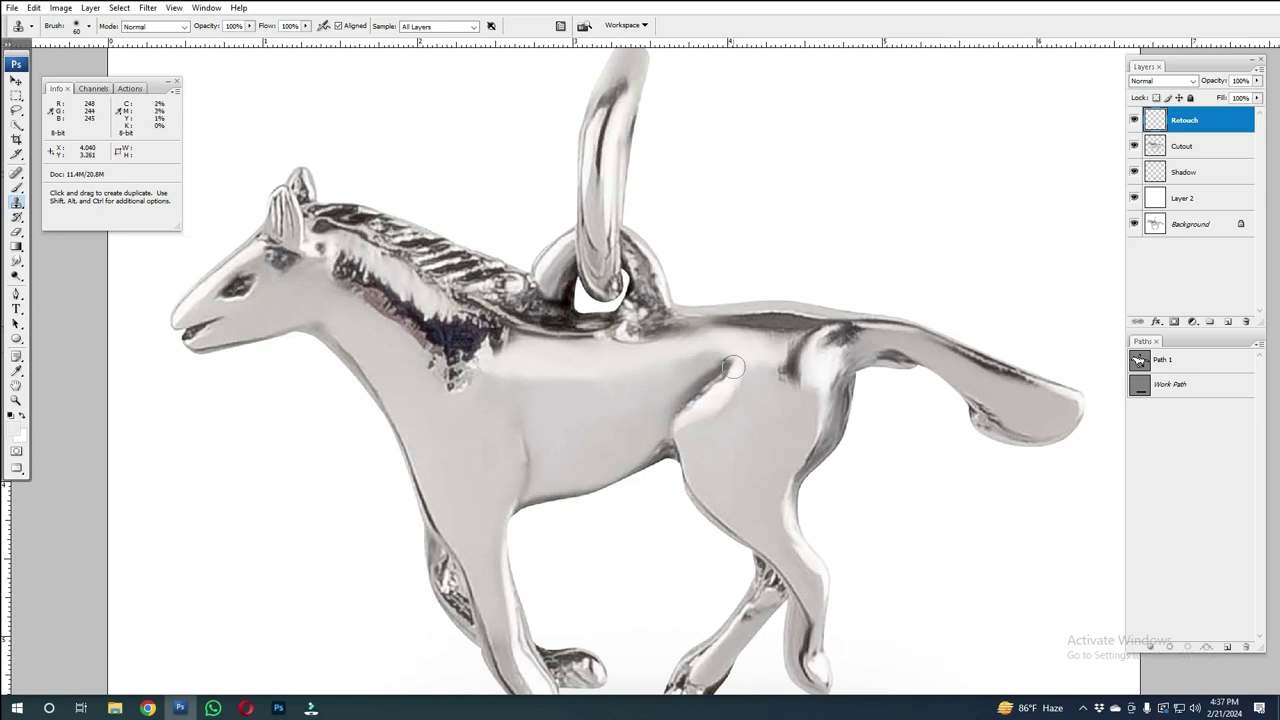
{"action": "scroll", "coordinate": [724, 366], "scroll_direction": "up", "scroll_amount": 1}
{"action": "scroll", "coordinate": [366, 360], "scroll_direction": "up", "scroll_amount": 1}
{"action": "scroll", "coordinate": [600, 368], "scroll_direction": "left", "scroll_amount": 2}
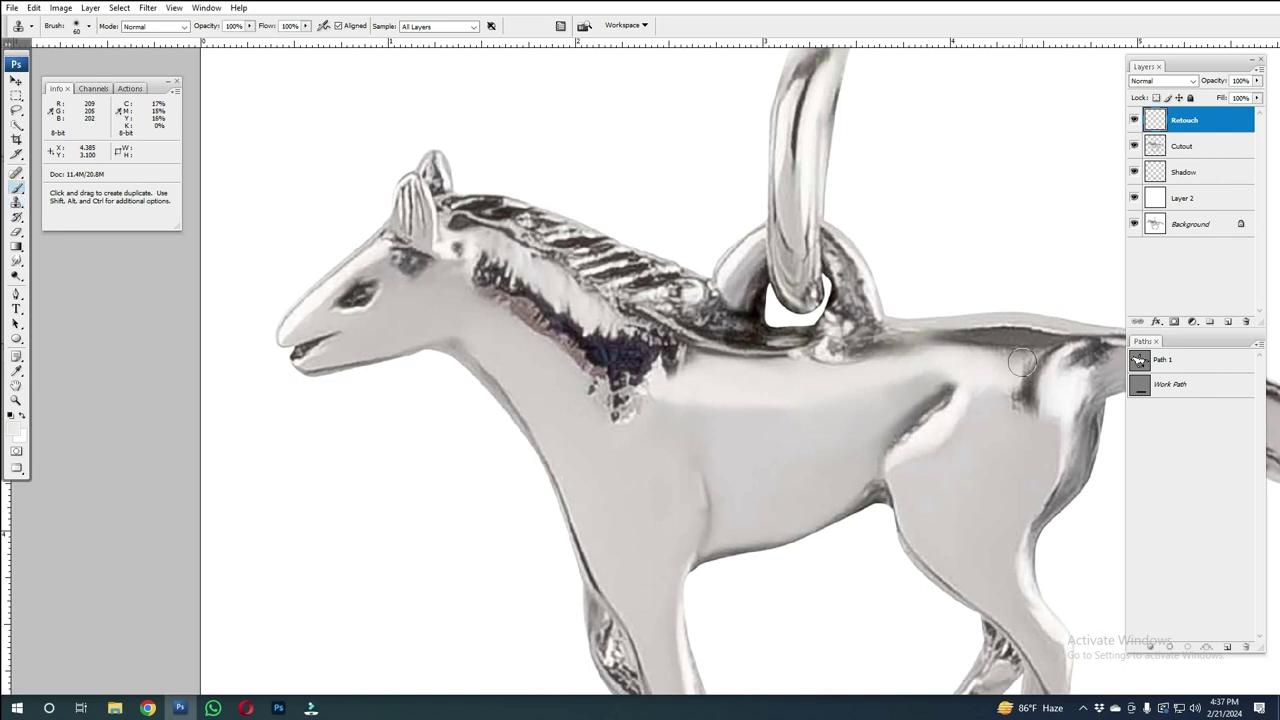
{"action": "key", "text": "b"}
{"action": "left_click", "coordinate": [985, 355], "text": "alt"}
{"action": "mouse_move", "coordinate": [1027, 340]}
{"action": "left_mouse_down"}
{"action": "mouse_move", "coordinate": [931, 337]}
{"action": "mouse_move", "coordinate": [1060, 340]}
{"action": "mouse_move", "coordinate": [1009, 337]}
{"action": "mouse_move", "coordinate": [994, 354]}
{"action": "left_mouse_up"}
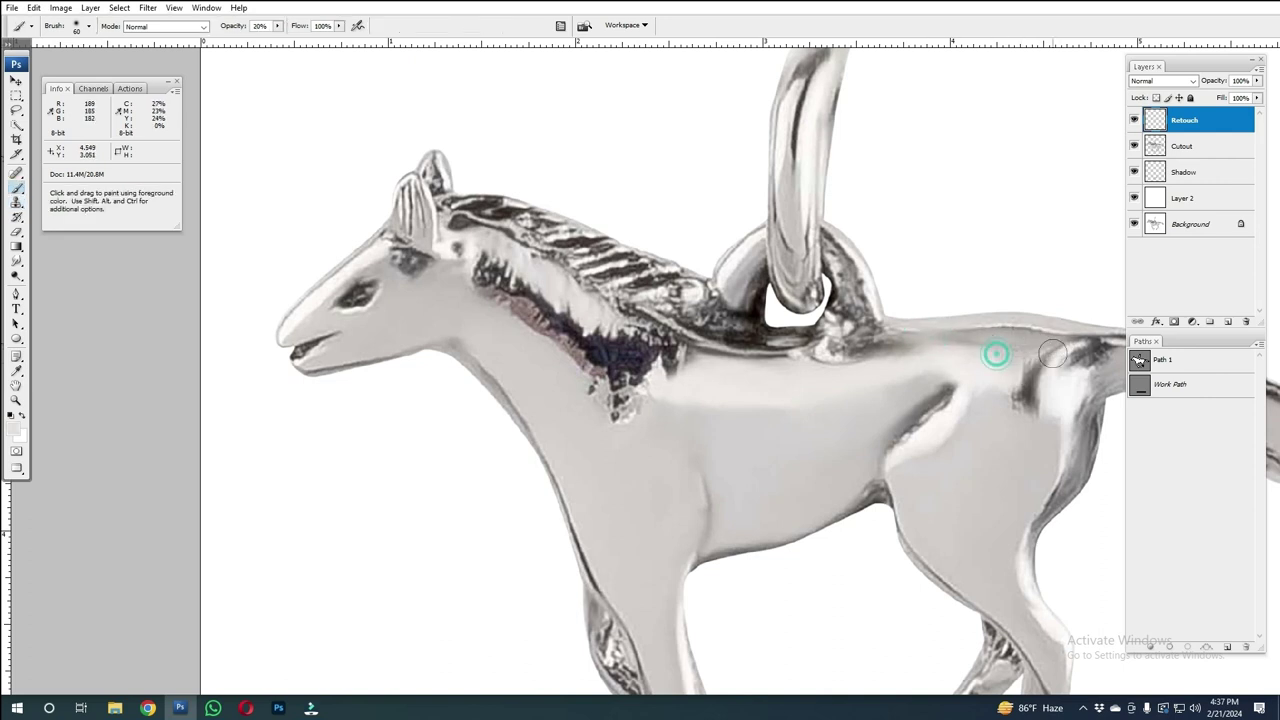
{"action": "left_click", "coordinate": [1014, 420], "text": "alt"}
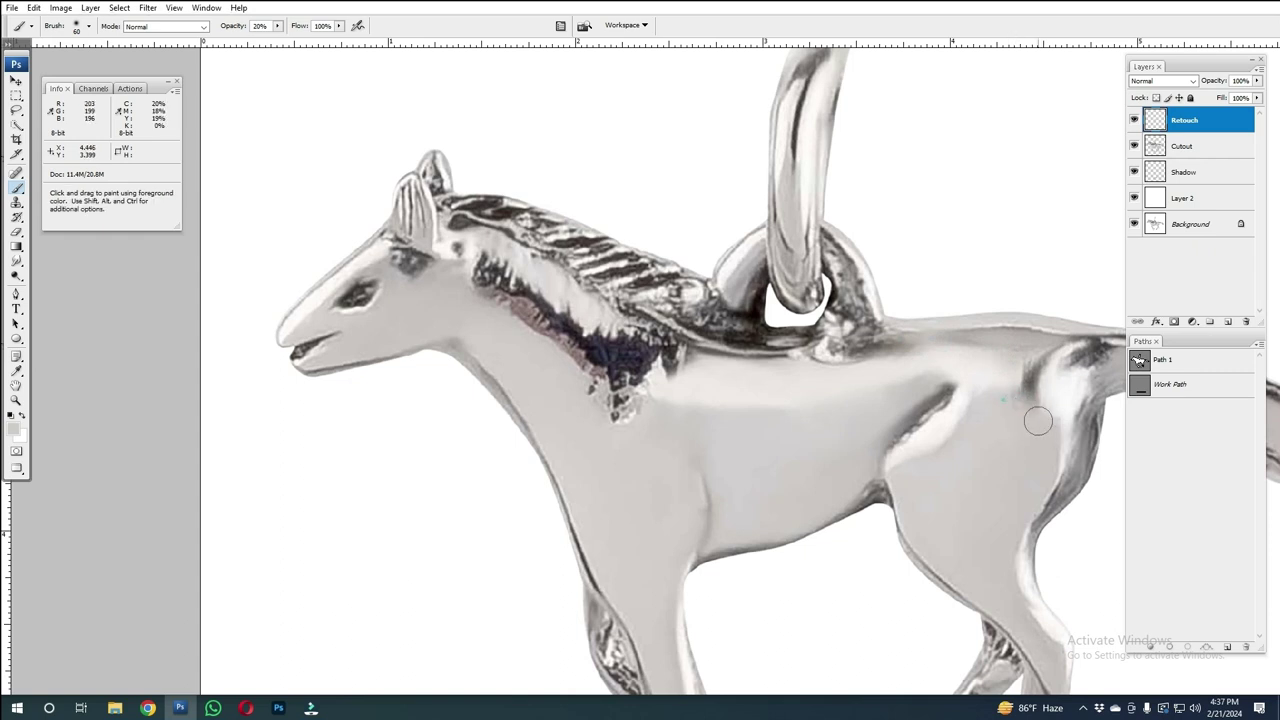
{"action": "left_click", "coordinate": [995, 372], "text": "alt"}
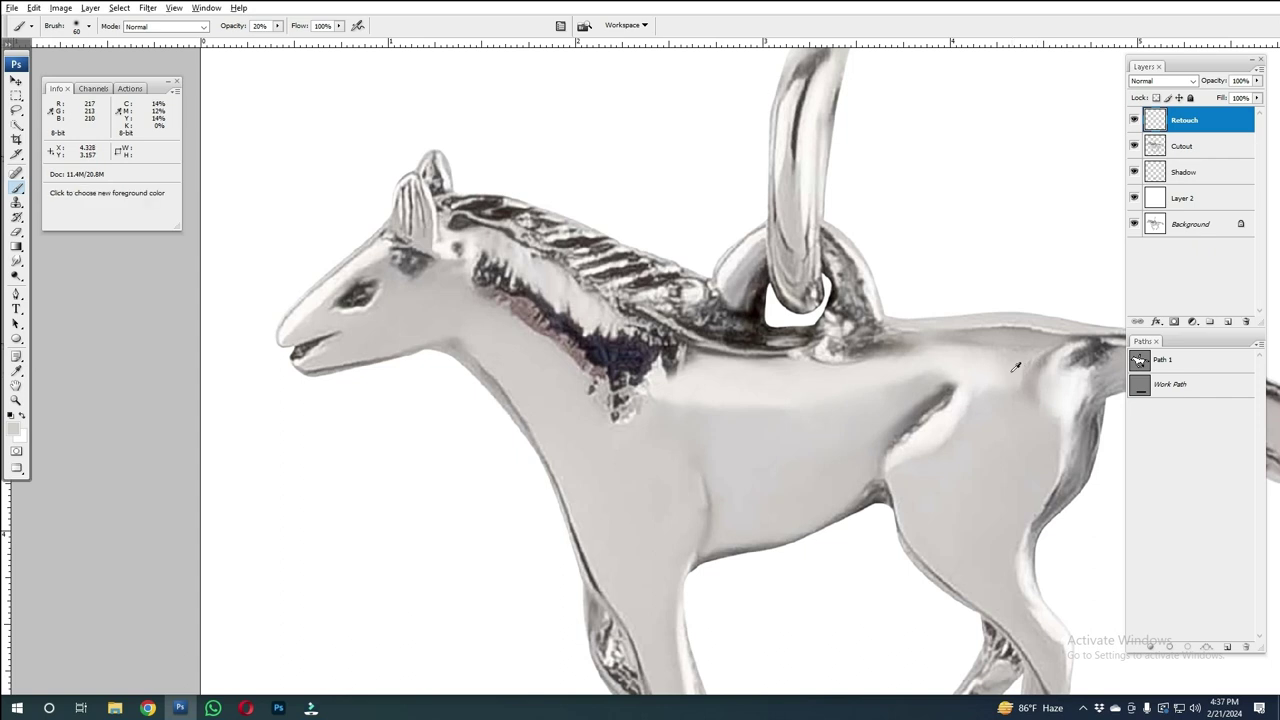
{"action": "left_click", "coordinate": [1030, 368]}
{"action": "left_click", "coordinate": [989, 369]}
Step: Paint lighter grey over the dark neck patch, then fit the view and hide Retouch to compare
{"action": "scroll", "coordinate": [1030, 375], "scroll_direction": "right", "scroll_amount": 3}
{"action": "left_click", "coordinate": [943, 342], "text": "alt"}
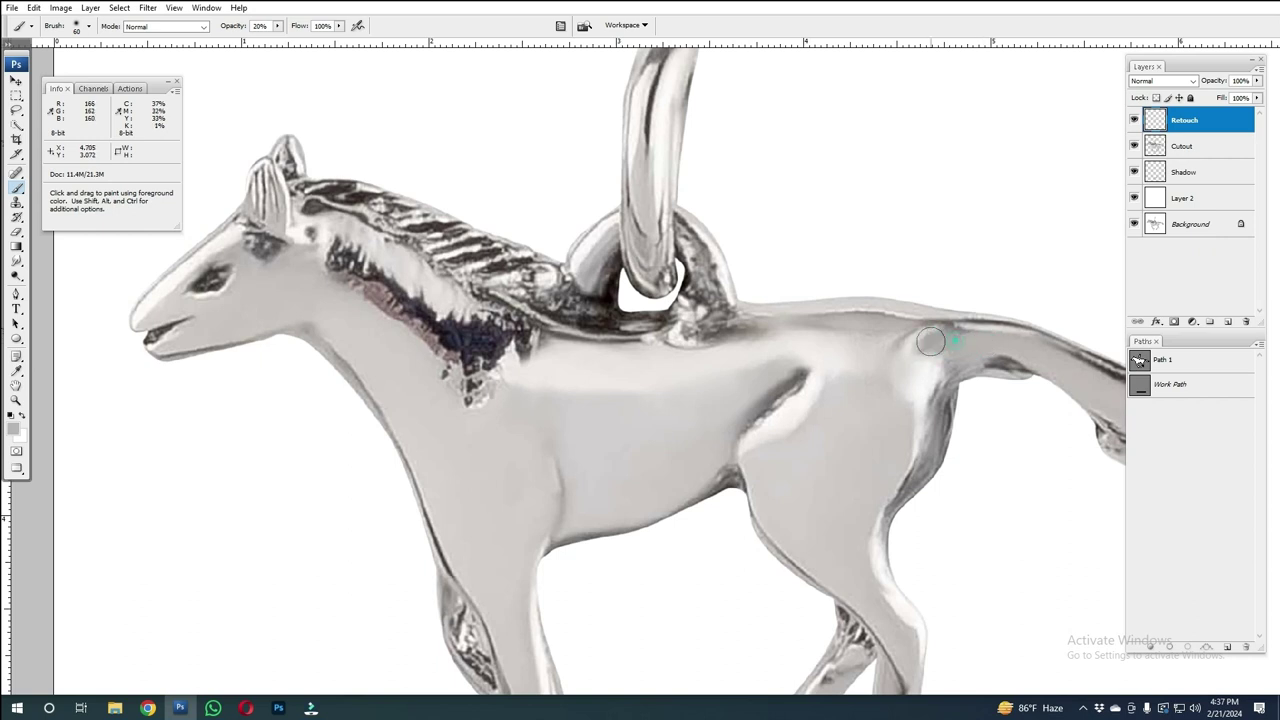
{"action": "left_click", "coordinate": [926, 337], "text": "alt"}
{"action": "left_click", "coordinate": [408, 354], "text": "alt"}
{"action": "left_click_drag", "start_coordinate": [430, 330], "coordinate": [495, 350]}
{"action": "mouse_move", "coordinate": [428, 313]}
{"action": "left_mouse_down"}
{"action": "mouse_move", "coordinate": [393, 287]}
{"action": "mouse_move", "coordinate": [460, 335]}
{"action": "left_mouse_up"}
{"action": "key", "text": "ctrl+0"}
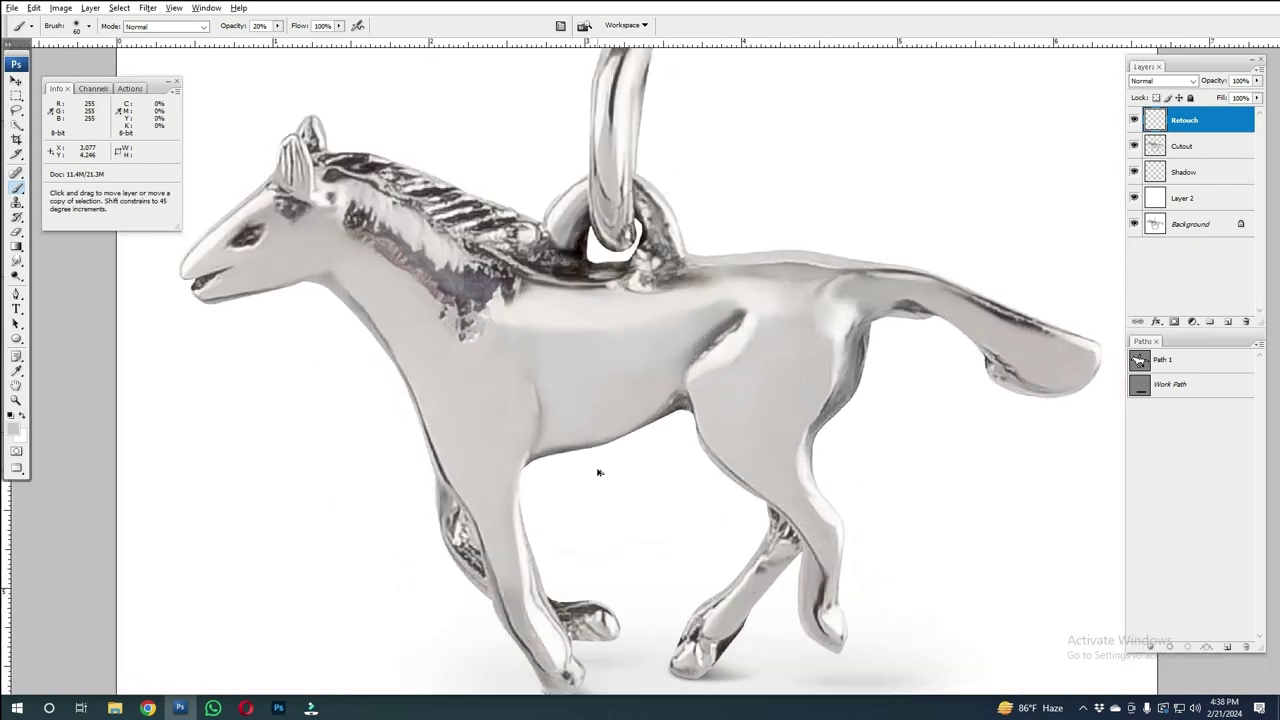
{"action": "left_click", "coordinate": [1134, 120]}
Step: Toggle the Retouch layer's visibility to compare the edits with the original
{"action": "left_click", "coordinate": [1134, 120]}
{"action": "left_click", "coordinate": [1134, 120]}
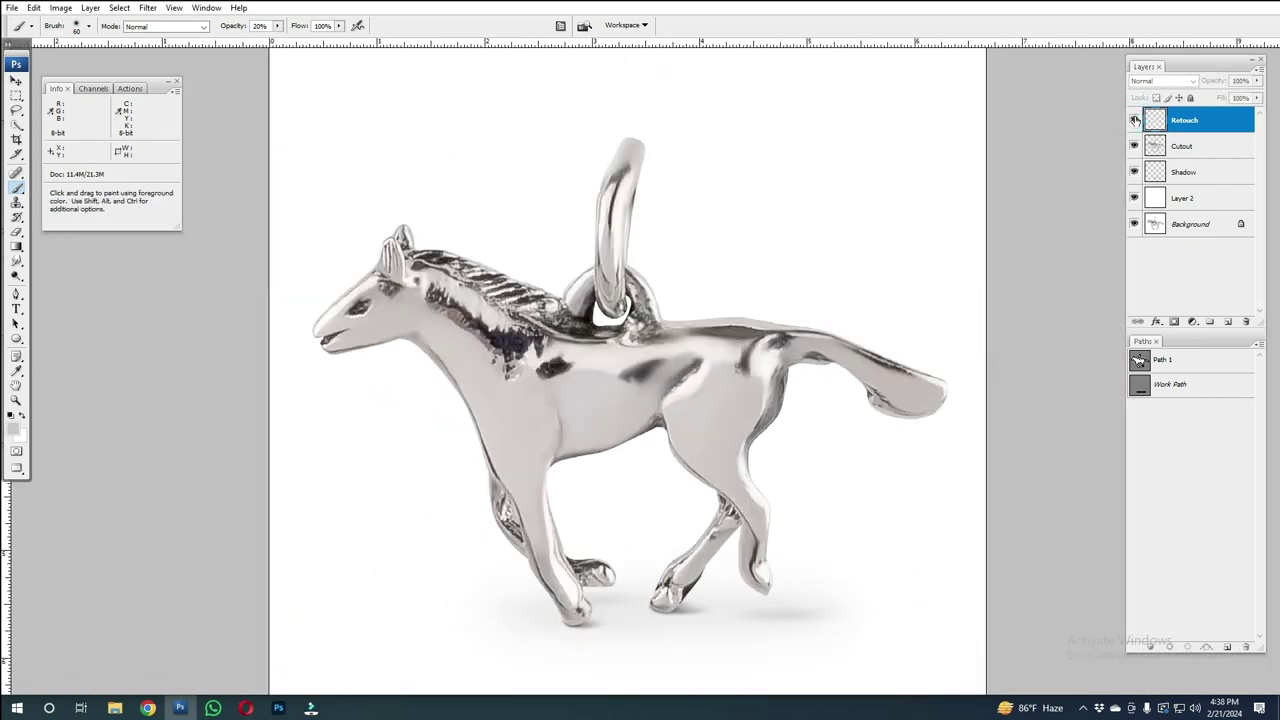
{"action": "left_click", "coordinate": [1134, 120]}
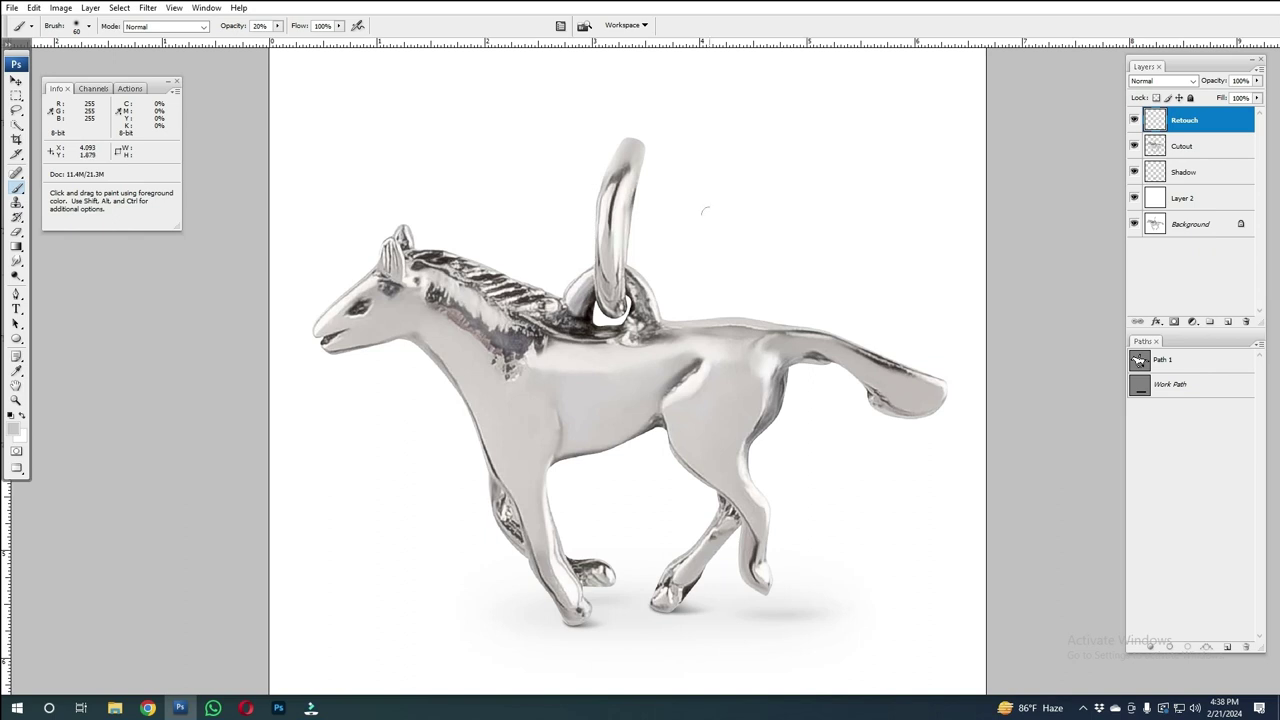
Step: Undo the extra new layer and lighten the dark area on the front hoof
{"action": "left_click", "coordinate": [1226, 322]}
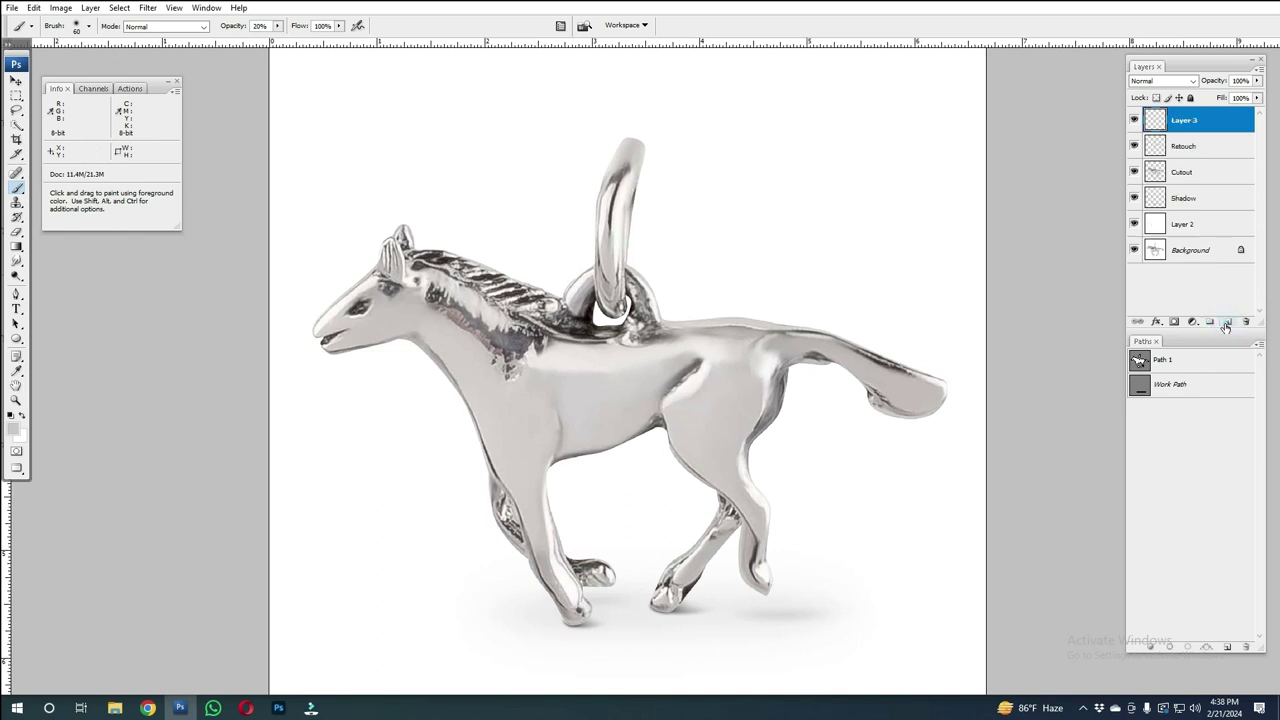
{"action": "key", "text": "ctrl+z"}
{"action": "left_click", "coordinate": [594, 594], "text": "ctrl"}
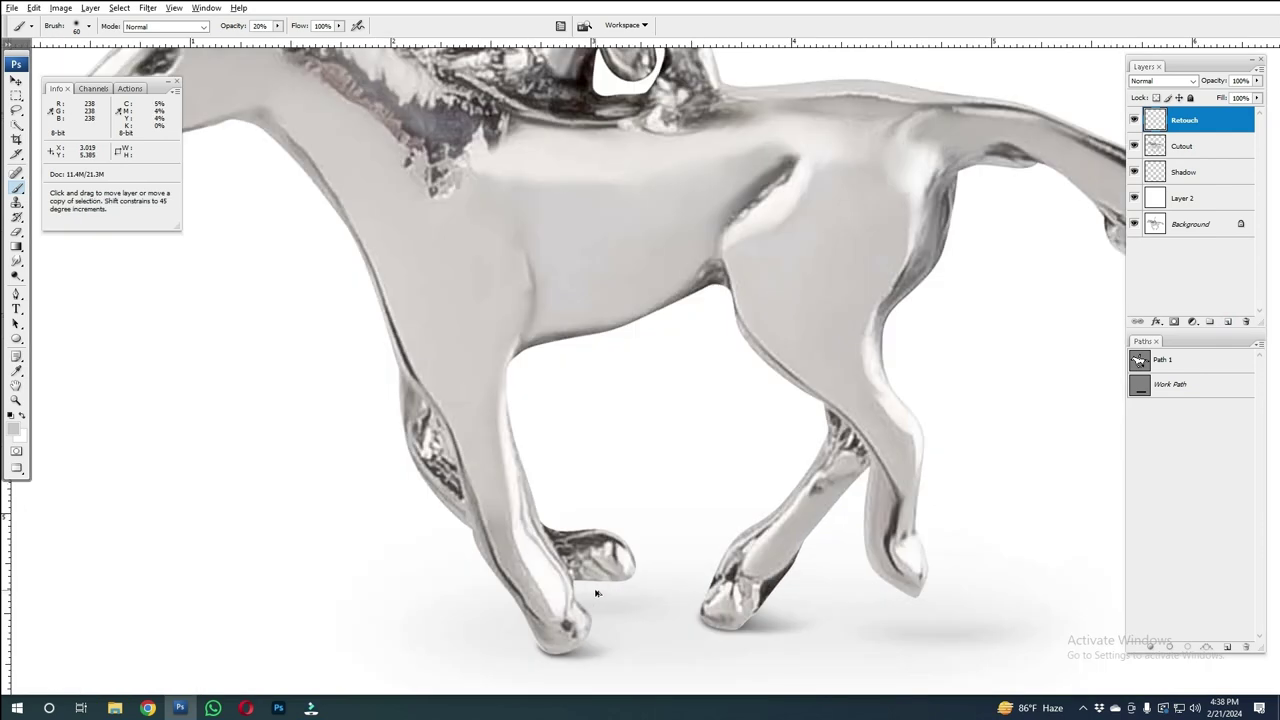
{"action": "key", "text": "ctrl+0"}
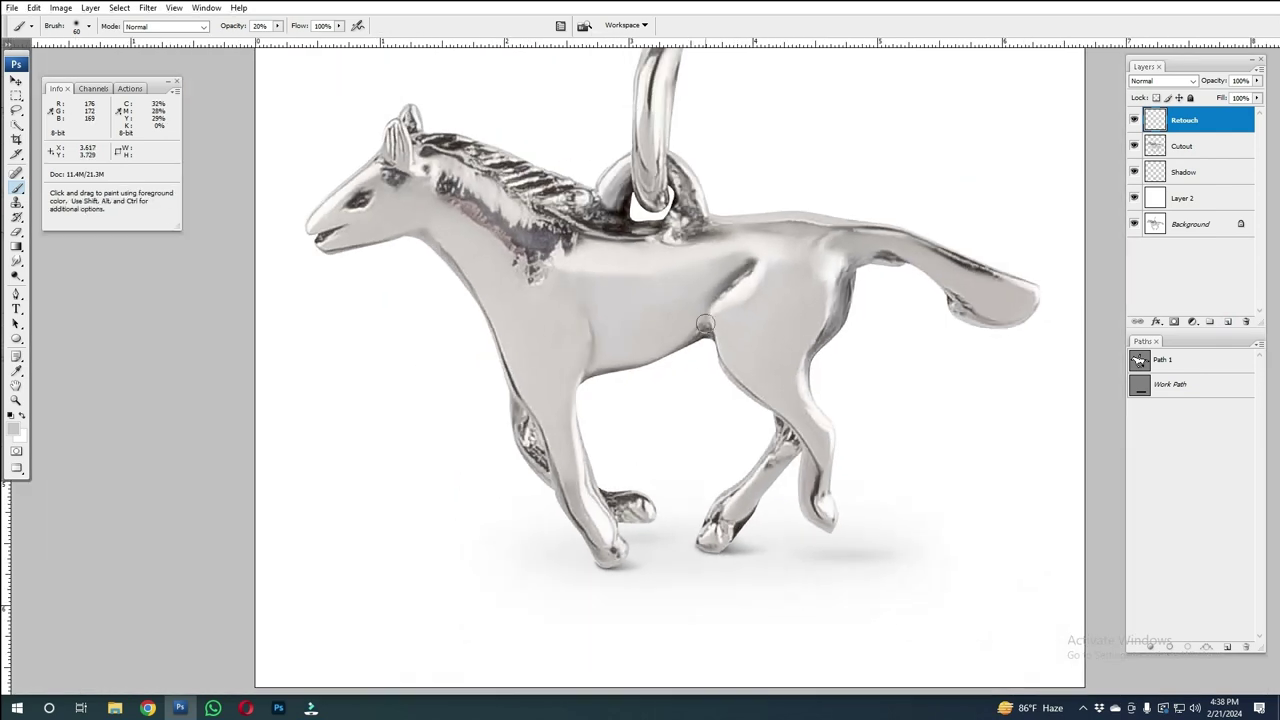
{"action": "scroll", "coordinate": [705, 324], "scroll_direction": "up", "scroll_amount": 1, "text": "alt"}
{"action": "scroll", "coordinate": [659, 566], "scroll_direction": "up", "scroll_amount": 1, "text": "alt"}
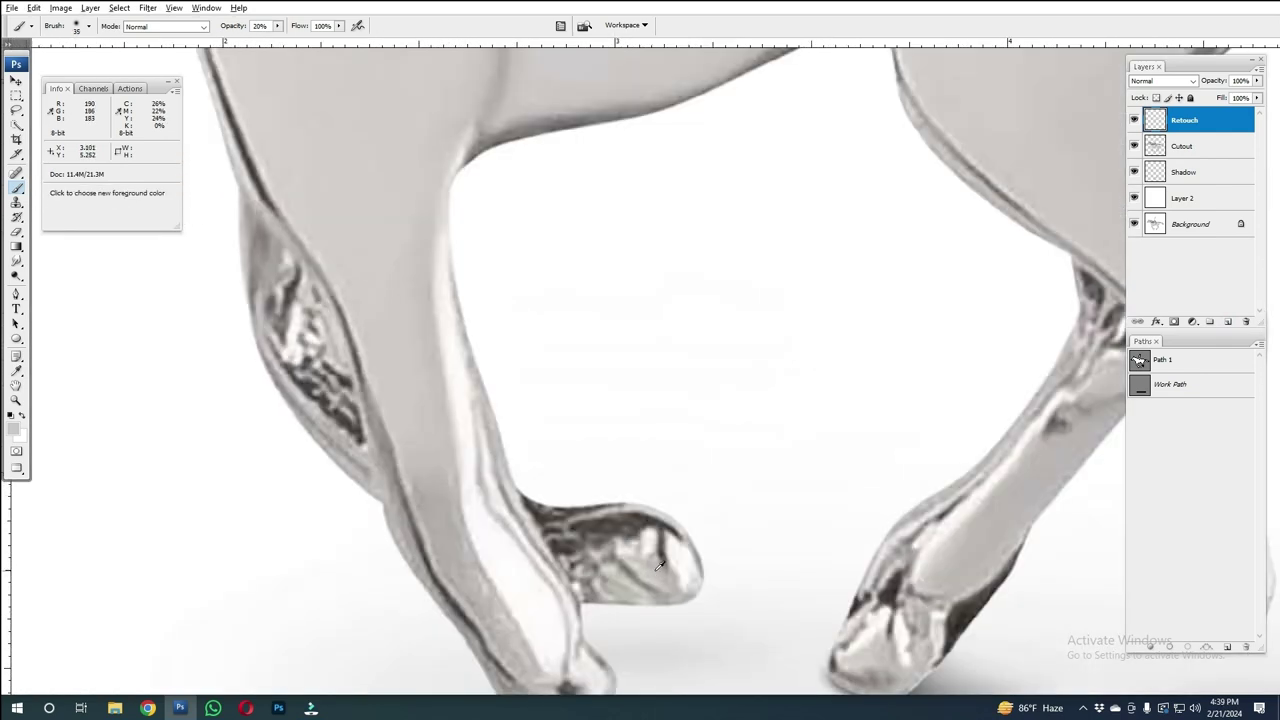
{"action": "mouse_move", "coordinate": [575, 545]}
{"action": "left_mouse_down"}
{"action": "mouse_move", "coordinate": [635, 525]}
{"action": "mouse_move", "coordinate": [620, 523]}
{"action": "mouse_move", "coordinate": [660, 548]}
{"action": "mouse_move", "coordinate": [655, 523]}
{"action": "mouse_move", "coordinate": [560, 540]}
{"action": "mouse_move", "coordinate": [600, 530]}
{"action": "left_mouse_up"}
Step: Lighten the dark patches on the shoulder and along the neck
{"action": "scroll", "coordinate": [396, 348], "scroll_direction": "down", "scroll_amount": 1}
{"action": "scroll", "coordinate": [396, 348], "scroll_direction": "down", "scroll_amount": 2}
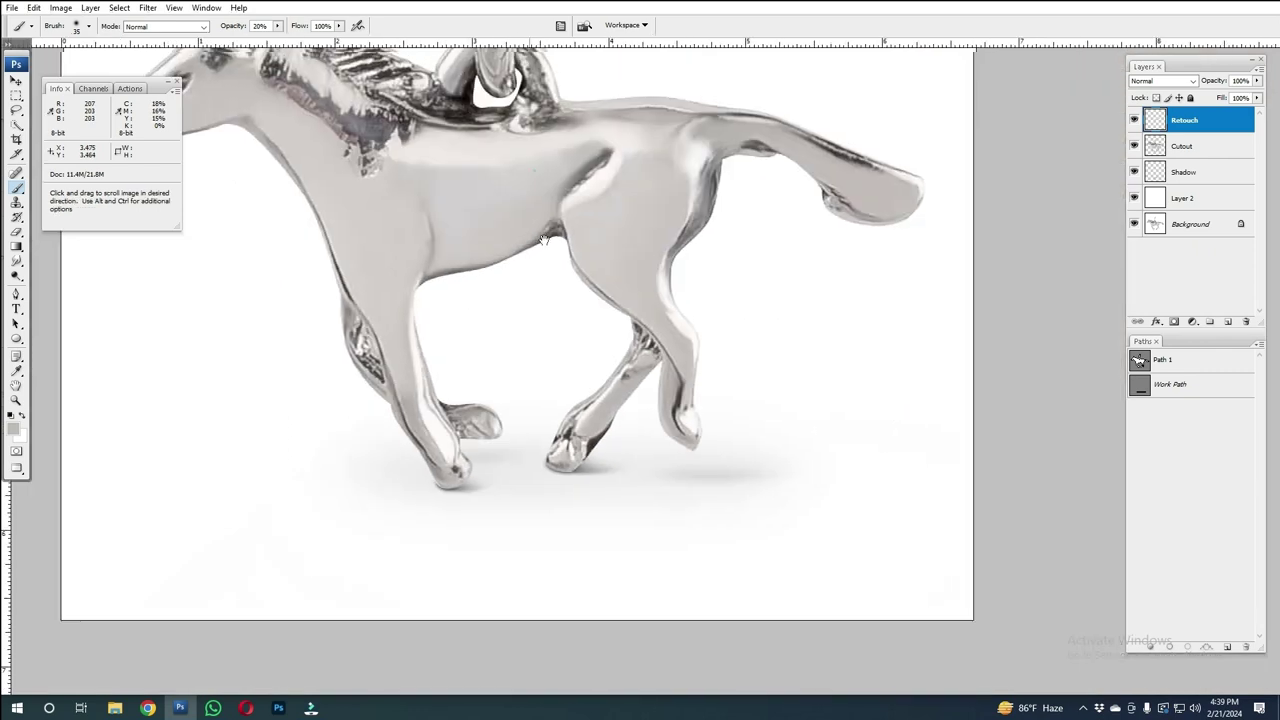
{"action": "scroll", "coordinate": [430, 375], "scroll_direction": "up", "scroll_amount": 3}
{"action": "left_click_drag", "start_coordinate": [446, 354], "coordinate": [432, 356]}
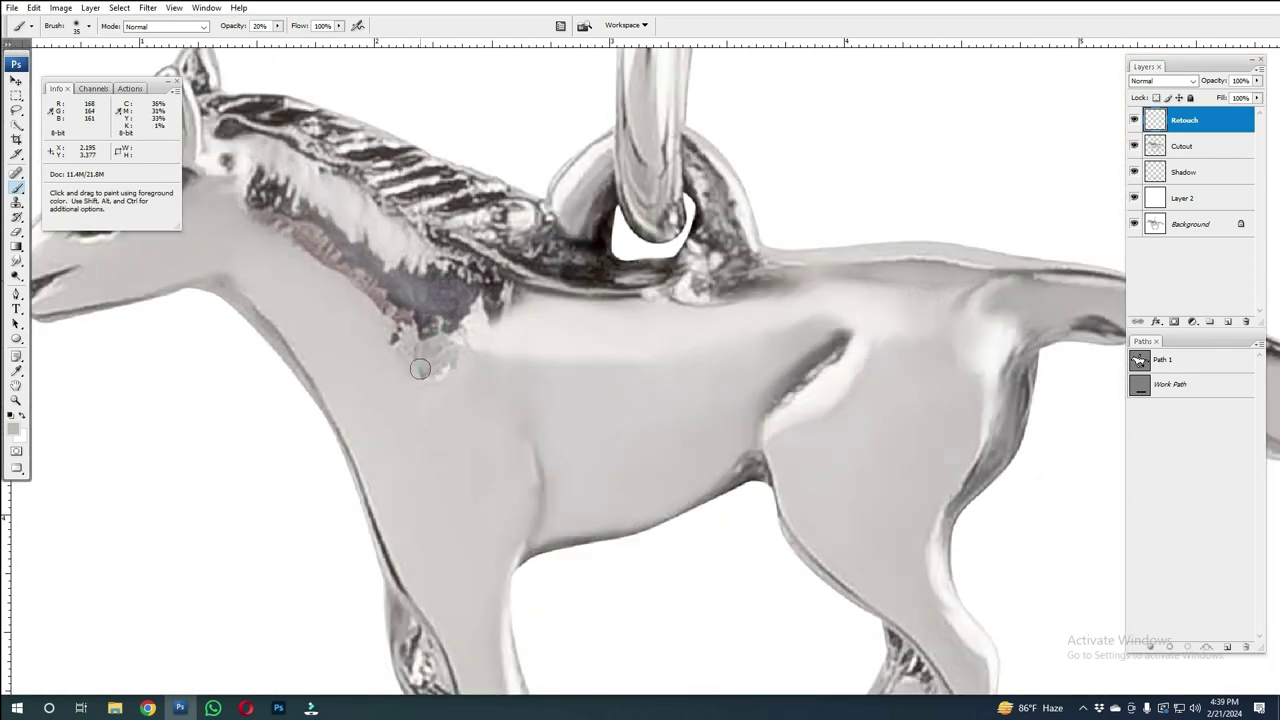
{"action": "left_click_drag", "start_coordinate": [410, 325], "coordinate": [427, 324]}
{"action": "mouse_move", "coordinate": [459, 284]}
{"action": "left_mouse_down"}
{"action": "mouse_move", "coordinate": [420, 305]}
{"action": "mouse_move", "coordinate": [447, 318]}
{"action": "left_mouse_up"}
{"action": "mouse_move", "coordinate": [323, 206]}
{"action": "left_mouse_down"}
{"action": "mouse_move", "coordinate": [420, 300]}
{"action": "mouse_move", "coordinate": [461, 285]}
{"action": "left_mouse_up"}
Step: Lighten the dark streak along the top of the tail
{"action": "scroll", "coordinate": [400, 283], "scroll_direction": "down", "scroll_amount": 2}
{"action": "scroll", "coordinate": [400, 283], "scroll_direction": "down", "scroll_amount": 1}
{"action": "scroll", "coordinate": [877, 457], "scroll_direction": "right", "scroll_amount": 2}
{"action": "scroll", "coordinate": [877, 400], "scroll_direction": "up", "scroll_amount": 3}
{"action": "left_click_drag", "start_coordinate": [800, 302], "coordinate": [890, 350]}
{"action": "left_click_drag", "start_coordinate": [775, 292], "coordinate": [885, 340]}
{"action": "left_click_drag", "start_coordinate": [803, 308], "coordinate": [885, 352]}
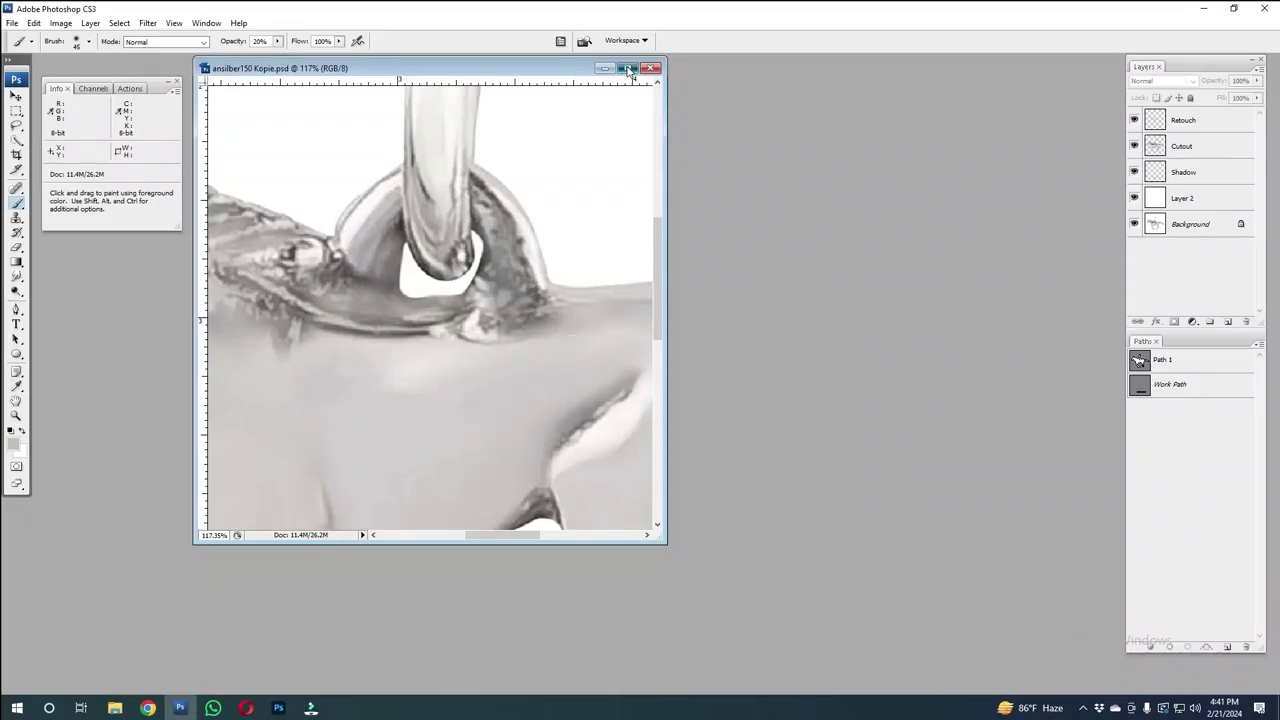
Step: Maximize the document, select Retouch, fit on screen and toggle Retouch to compare
{"action": "left_click", "coordinate": [628, 68]}
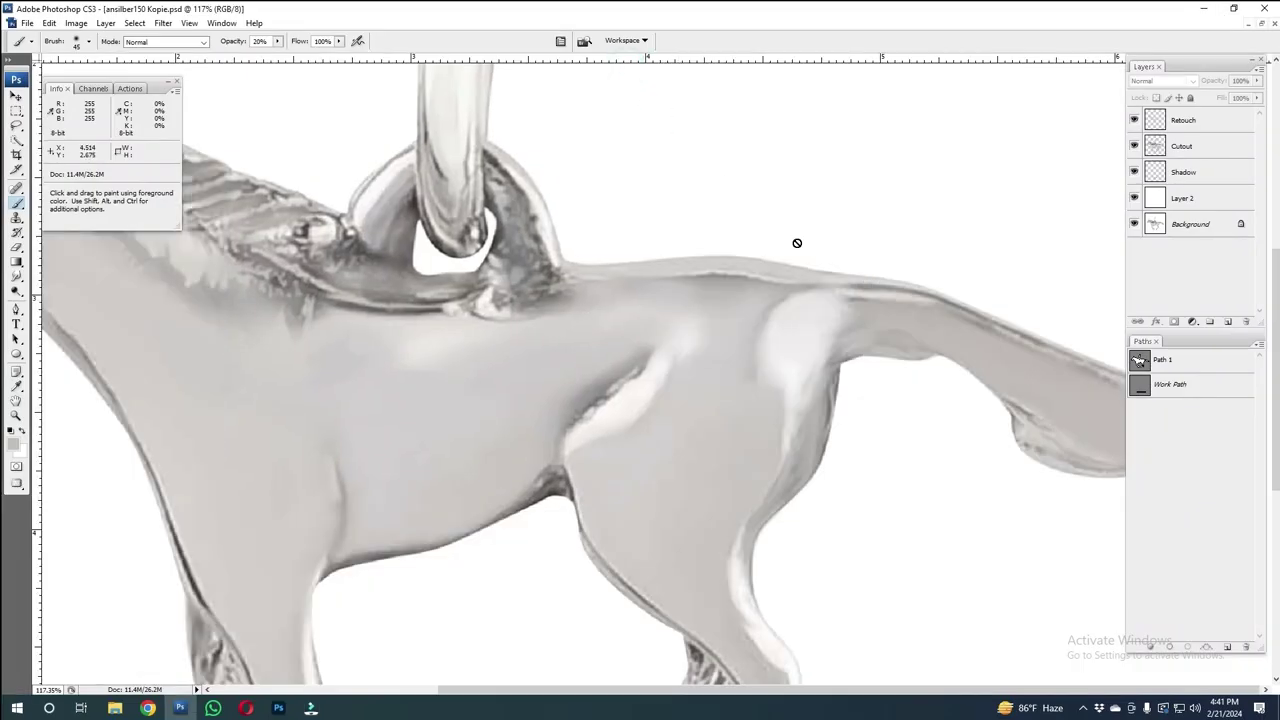
{"action": "left_click", "coordinate": [1196, 124]}
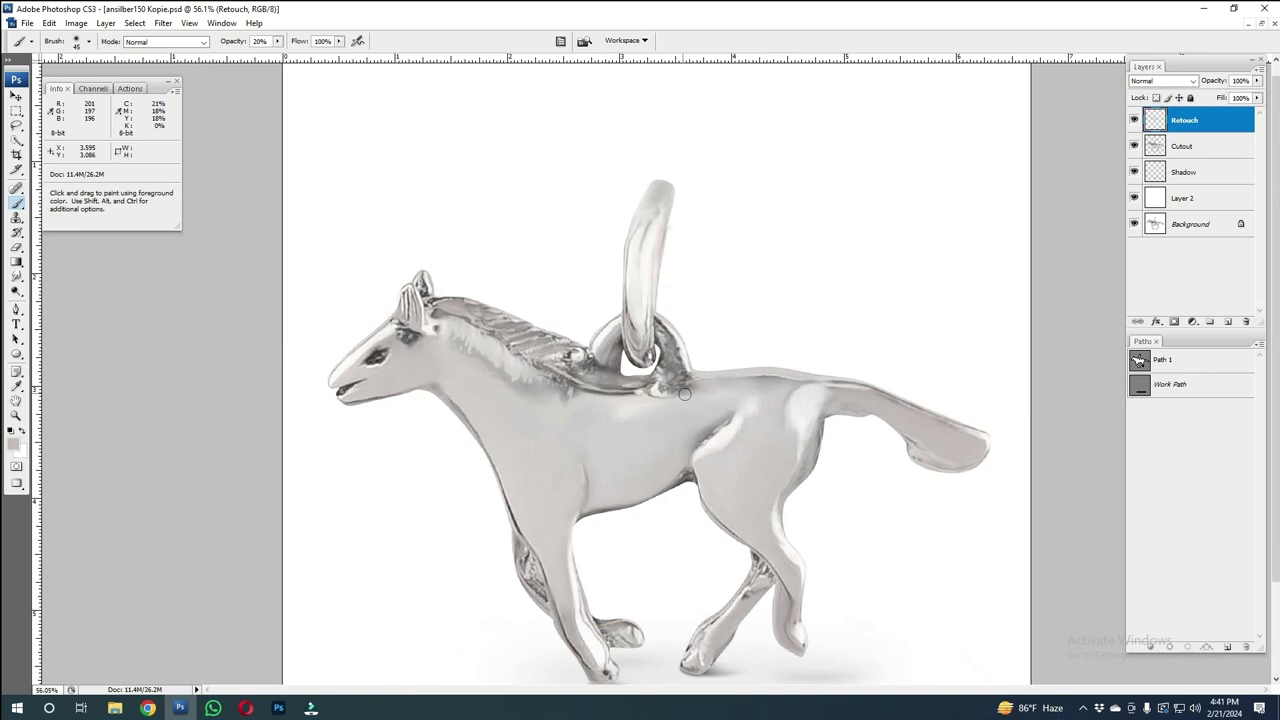
{"action": "key", "text": "ctrl+0"}
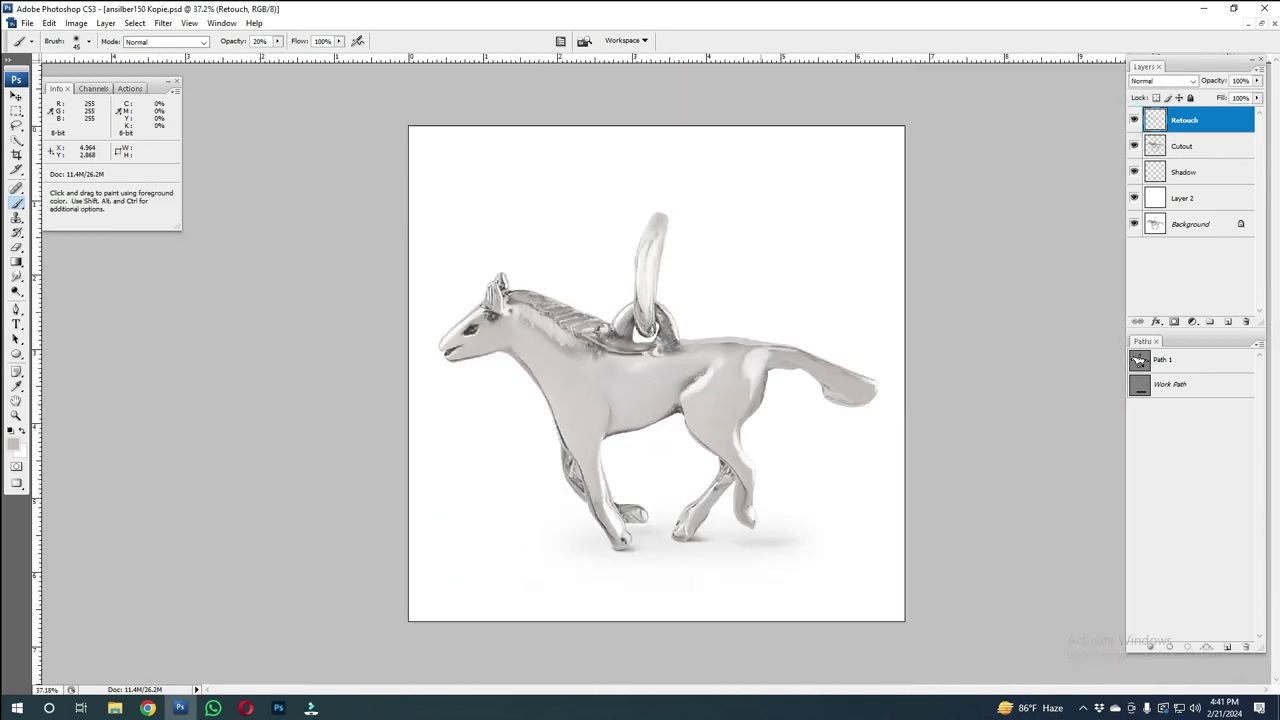
{"action": "left_click", "coordinate": [1134, 120]}
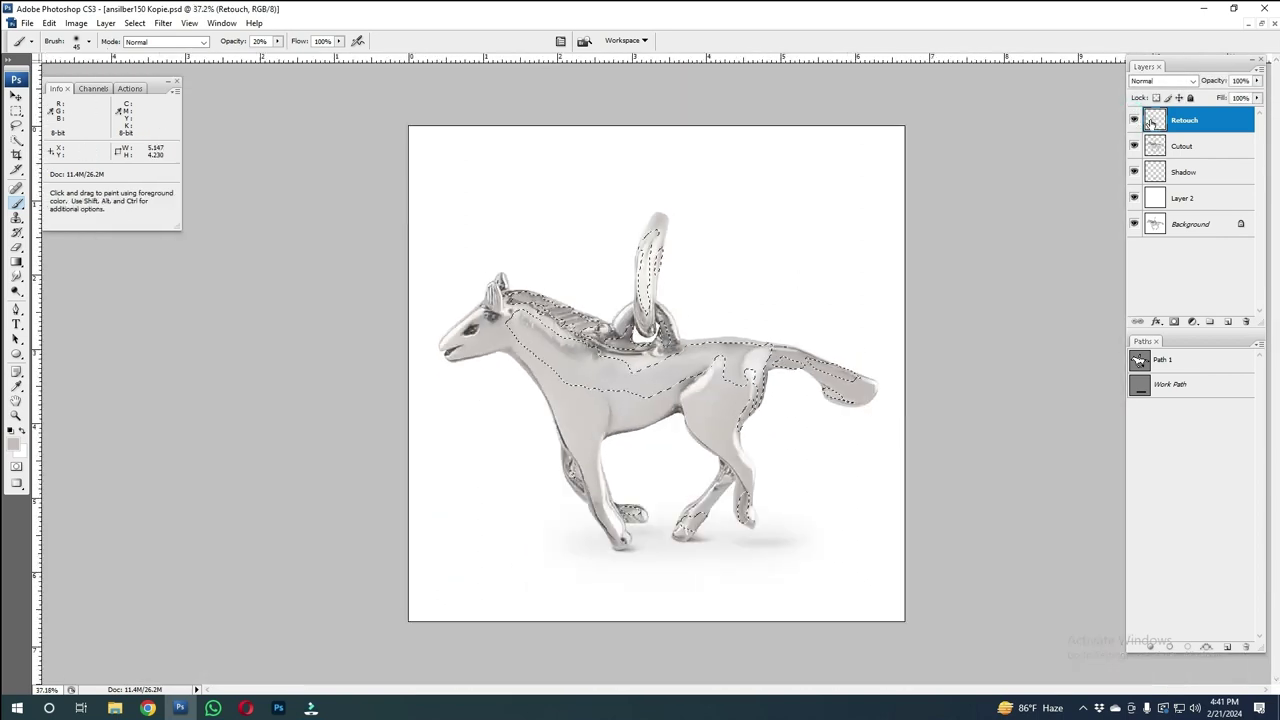
{"action": "scroll", "coordinate": [794, 443], "scroll_direction": "up", "scroll_amount": 2, "text": "alt"}
{"action": "left_click", "coordinate": [1134, 120]}
{"action": "left_click", "coordinate": [1134, 120]}
{"action": "left_click", "coordinate": [1134, 120]}
{"action": "left_click", "coordinate": [1134, 120]}
Step: Leave the Retouch edits visible and make the Cutout layer active
{"action": "left_click", "coordinate": [1134, 120]}
{"action": "scroll", "coordinate": [1066, 157], "scroll_direction": "down", "scroll_amount": 1}
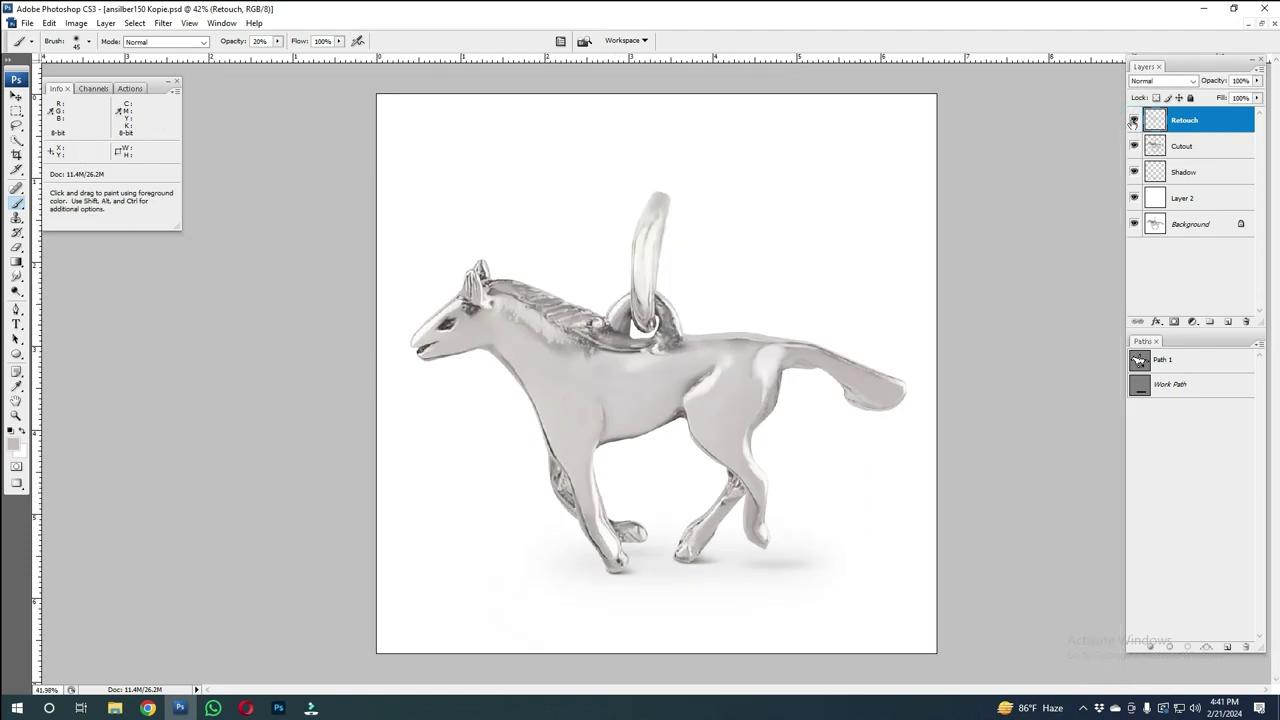
{"action": "left_click", "coordinate": [1134, 120]}
{"action": "left_click", "coordinate": [1134, 120]}
{"action": "left_click", "coordinate": [1134, 120]}
{"action": "left_click", "coordinate": [1134, 120]}
{"action": "left_click", "coordinate": [1134, 120]}
{"action": "left_click", "coordinate": [1134, 120]}
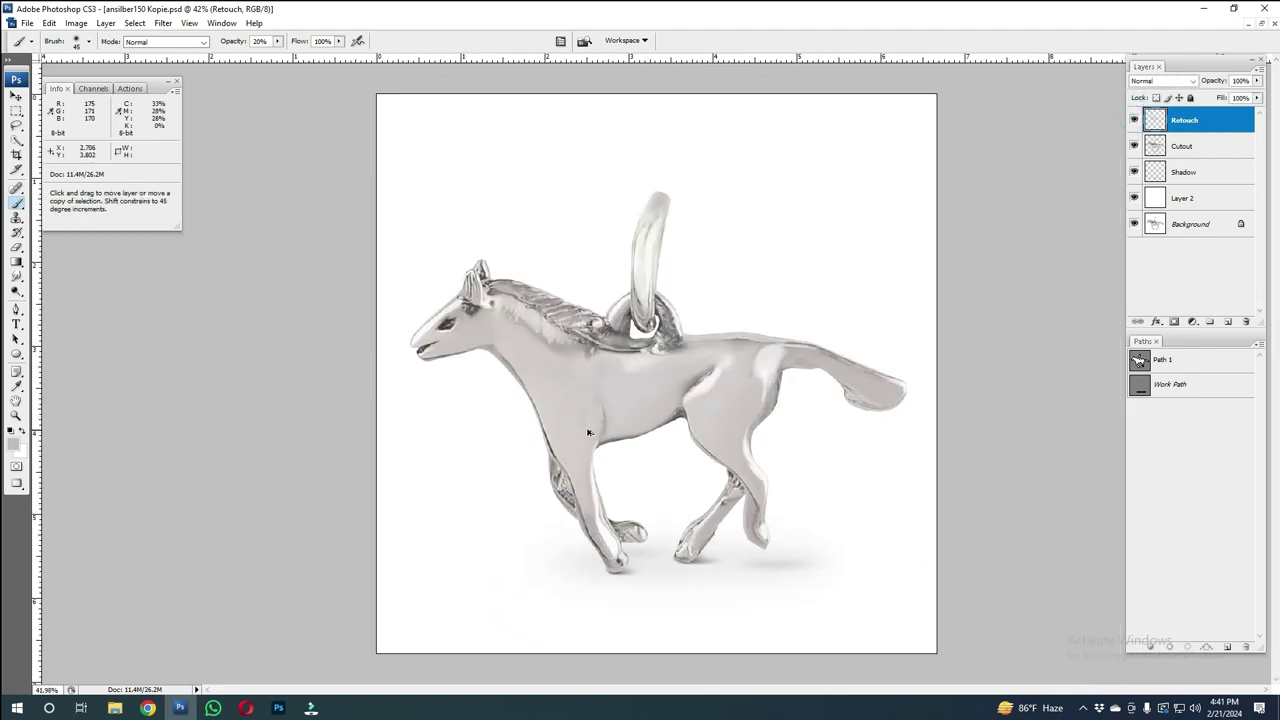
{"action": "scroll", "coordinate": [588, 432], "scroll_direction": "up", "scroll_amount": 2, "text": "alt"}
{"action": "left_click", "coordinate": [1157, 148]}
Step: Add a horse-masked Brightness/Contrast layer at Brightness 30 and move it above Retouch
{"action": "left_click", "coordinate": [1156, 148], "text": "ctrl"}
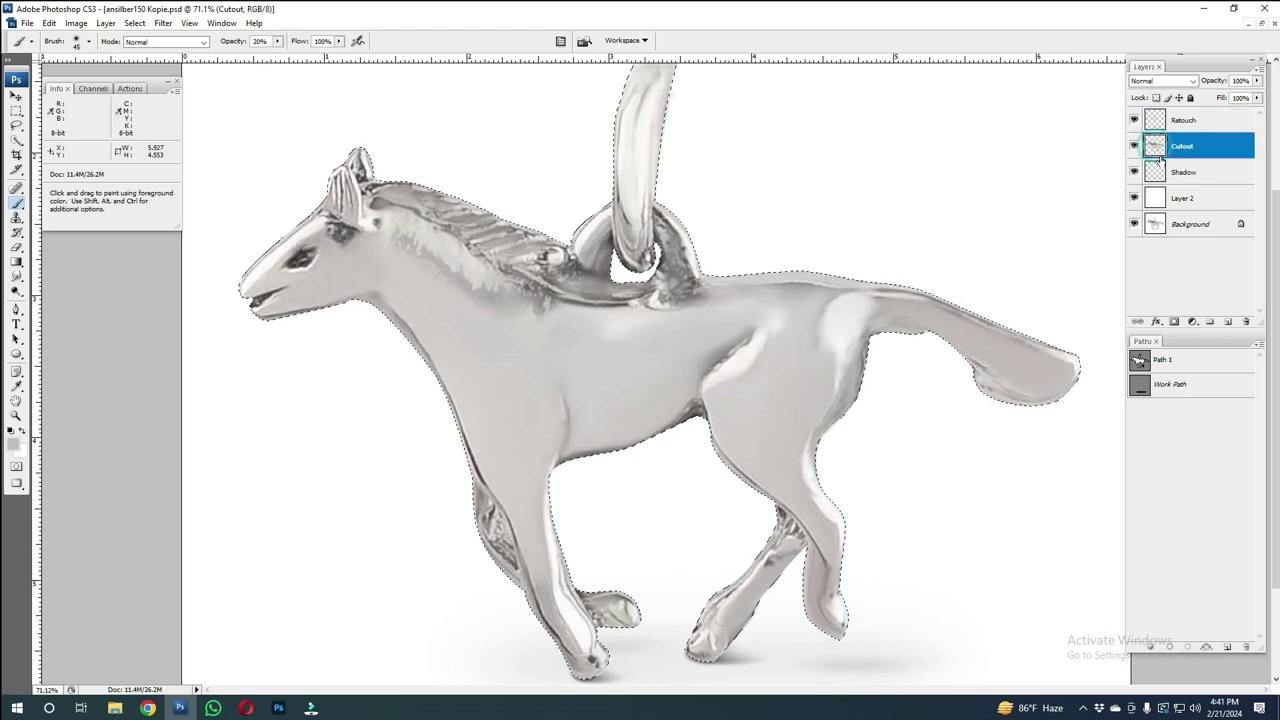
{"action": "left_click", "coordinate": [1192, 321]}
{"action": "left_click", "coordinate": [1180, 430]}
{"action": "type", "text": "30"}
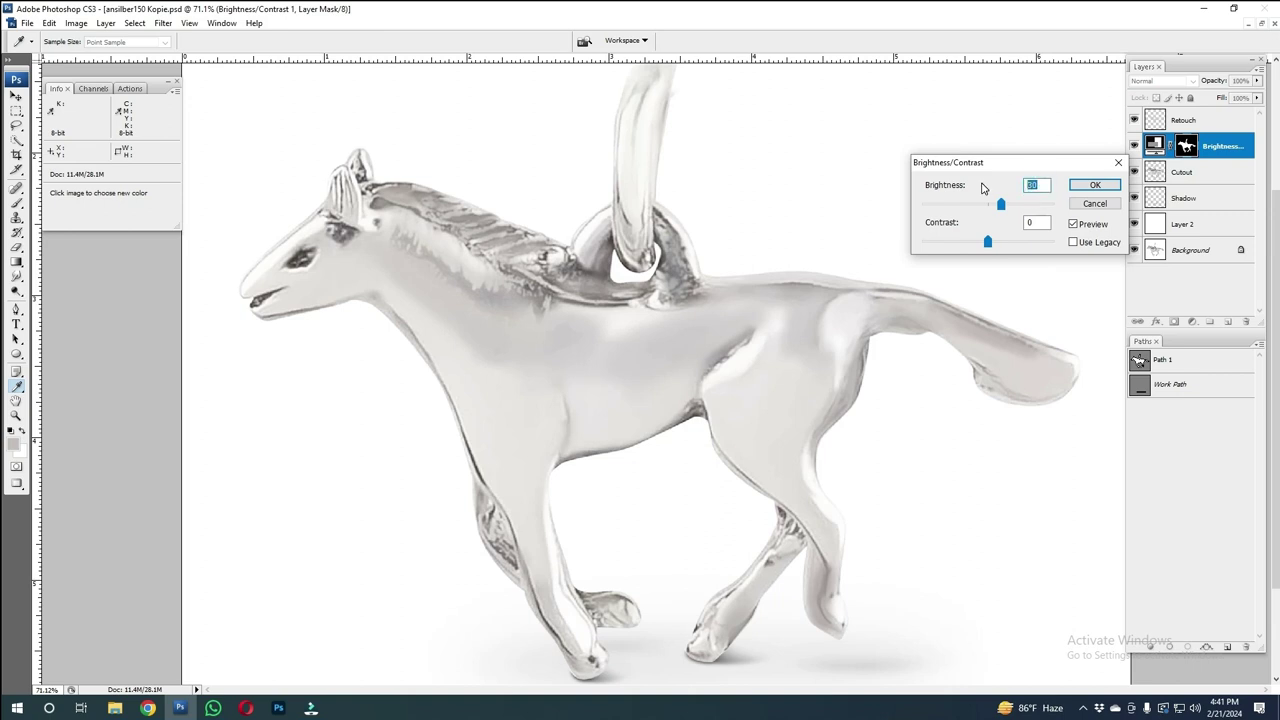
{"action": "key", "text": "Return"}
{"action": "key", "text": "b"}
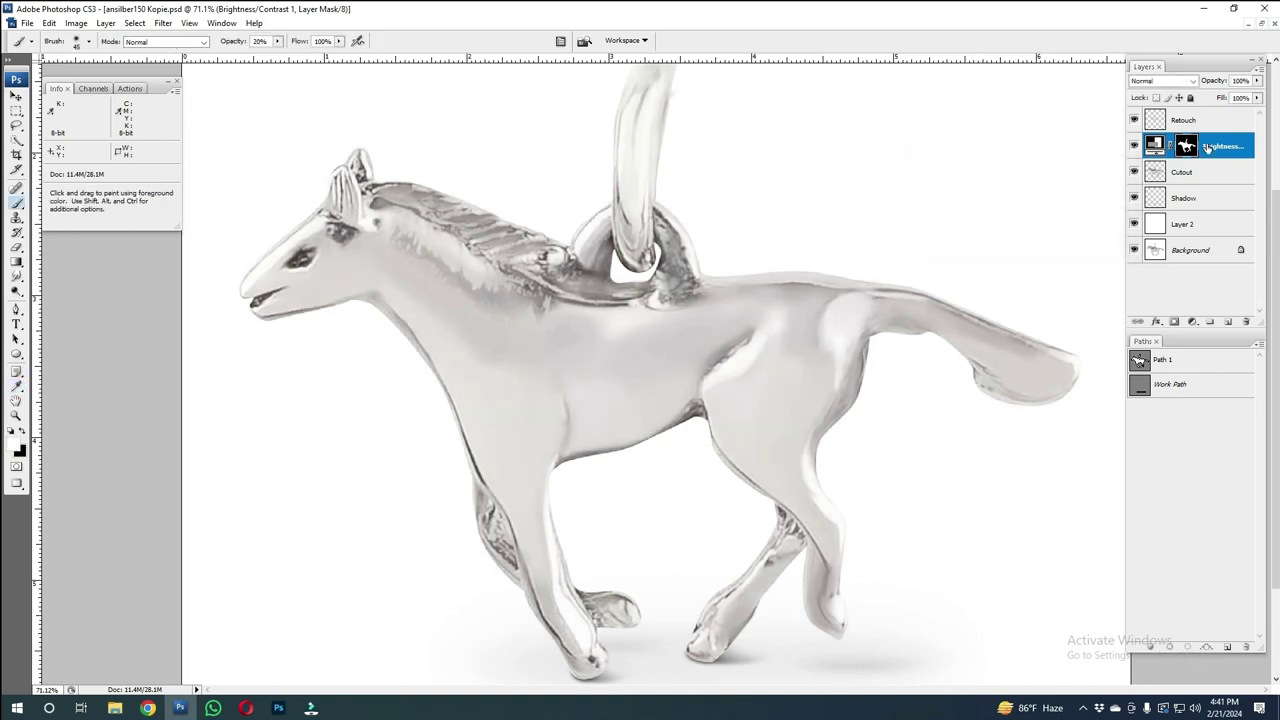
{"action": "left_click_drag", "start_coordinate": [1207, 147], "coordinate": [1205, 118]}
Step: Fit the image on screen and toggle the brightening layer to compare
{"action": "key", "text": "ctrl+0"}
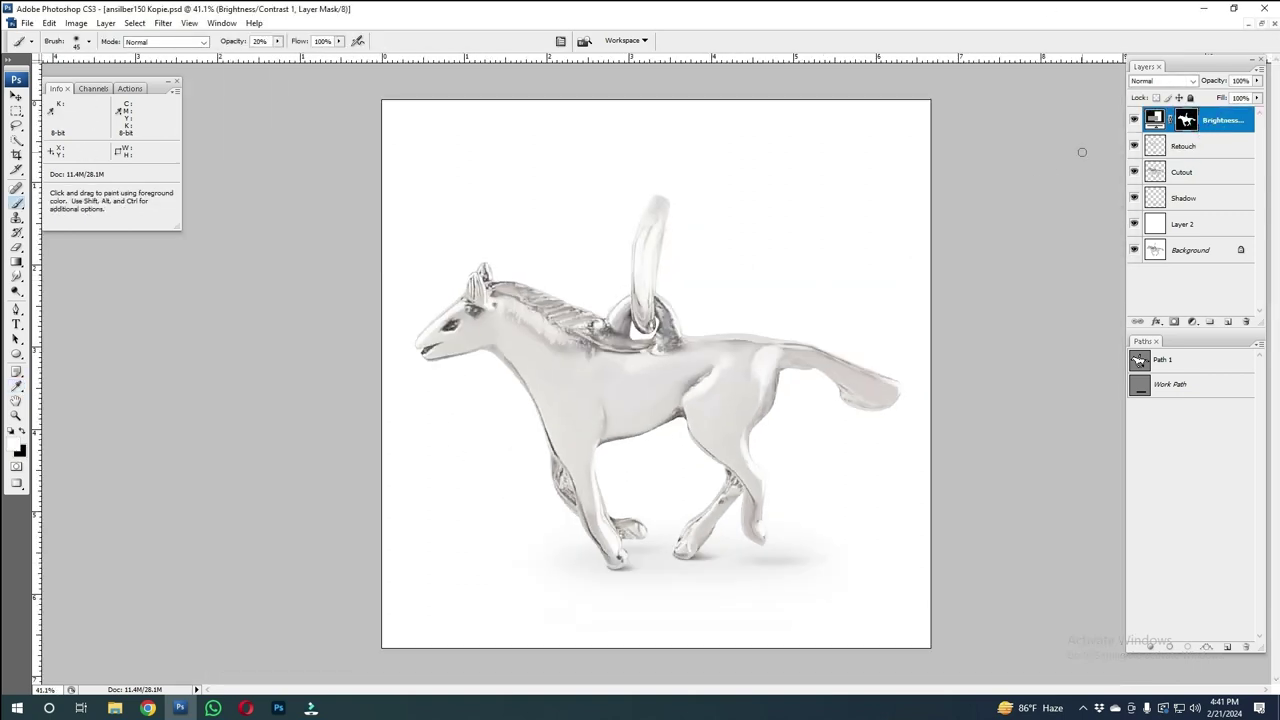
{"action": "left_click", "coordinate": [1134, 120]}
{"action": "left_click", "coordinate": [1134, 120]}
{"action": "left_click", "coordinate": [1134, 120]}
{"action": "left_click", "coordinate": [1134, 120]}
{"action": "left_click", "coordinate": [1134, 120]}
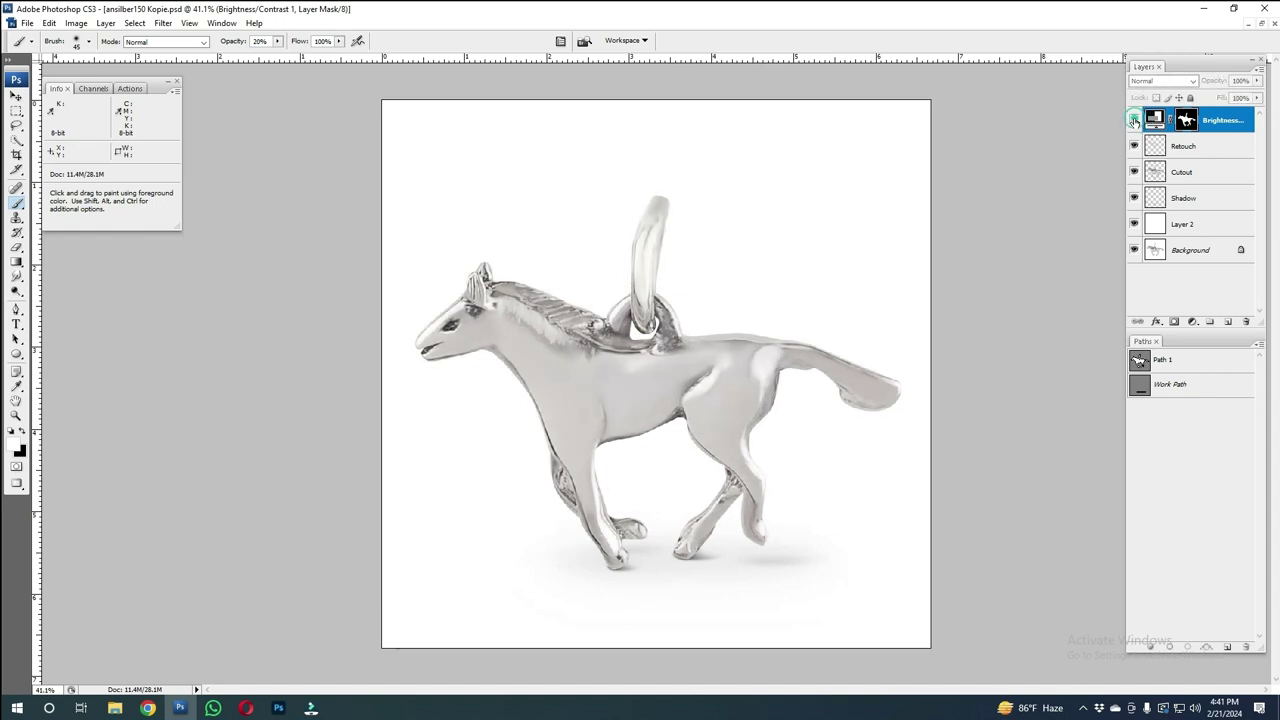
{"action": "left_click", "coordinate": [1134, 120]}
{"action": "scroll", "coordinate": [729, 322], "scroll_direction": "up", "scroll_amount": 2}
{"action": "scroll", "coordinate": [732, 316], "scroll_direction": "down", "scroll_amount": 4}
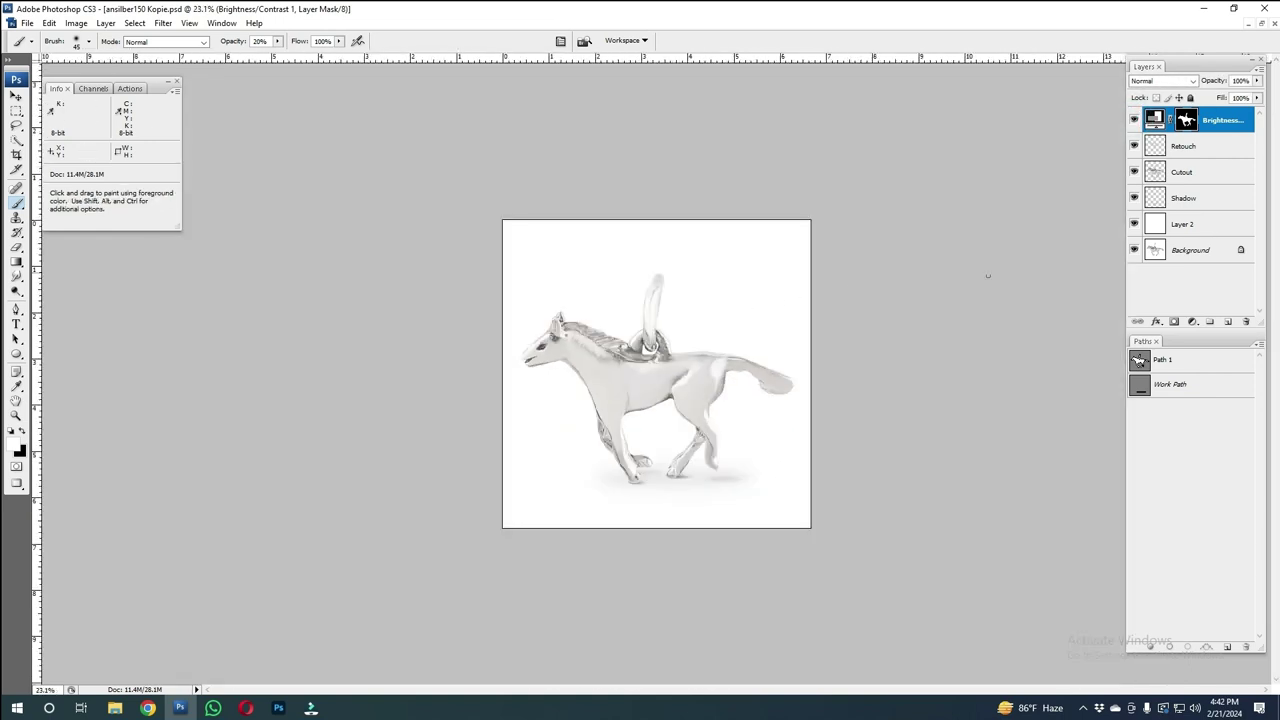
Step: Select the layers up to Brightness/Contrast and toggle its visibility to compare
{"action": "left_click", "coordinate": [1204, 234], "text": "shift"}
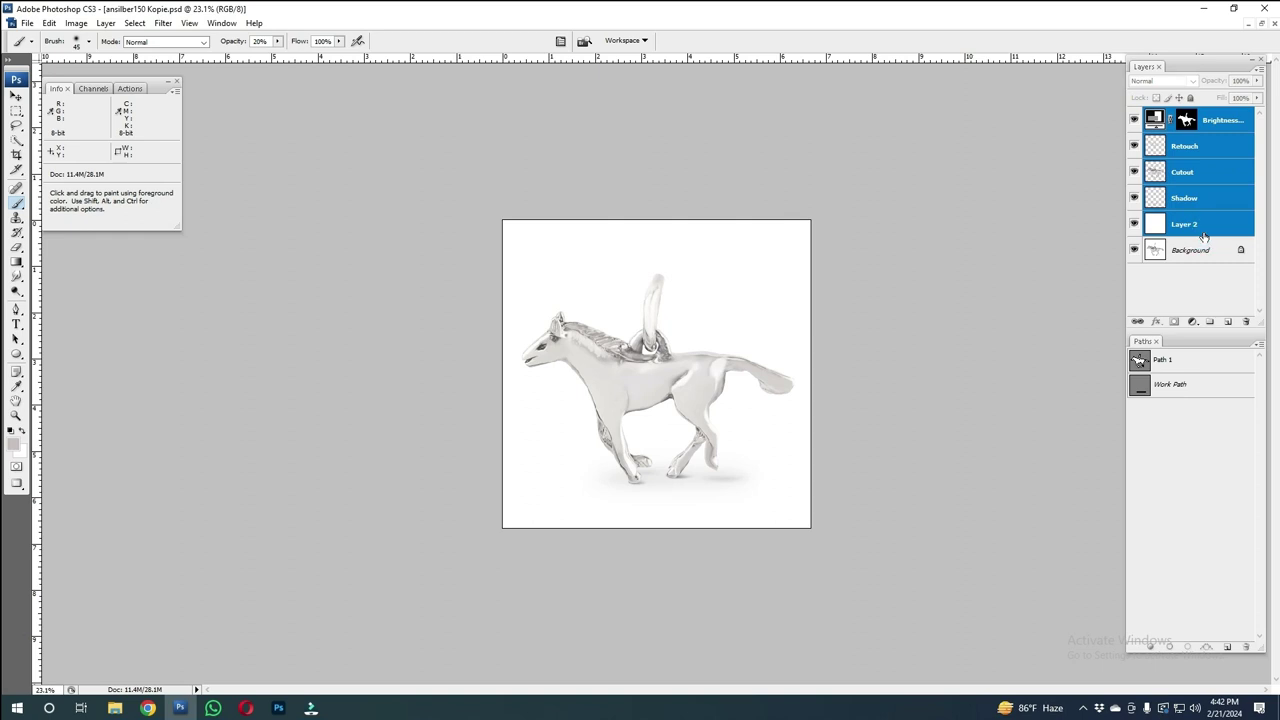
{"action": "left_click", "coordinate": [1197, 227]}
{"action": "left_click", "coordinate": [1192, 199]}
{"action": "left_click", "coordinate": [1189, 172]}
{"action": "left_click", "coordinate": [1187, 146]}
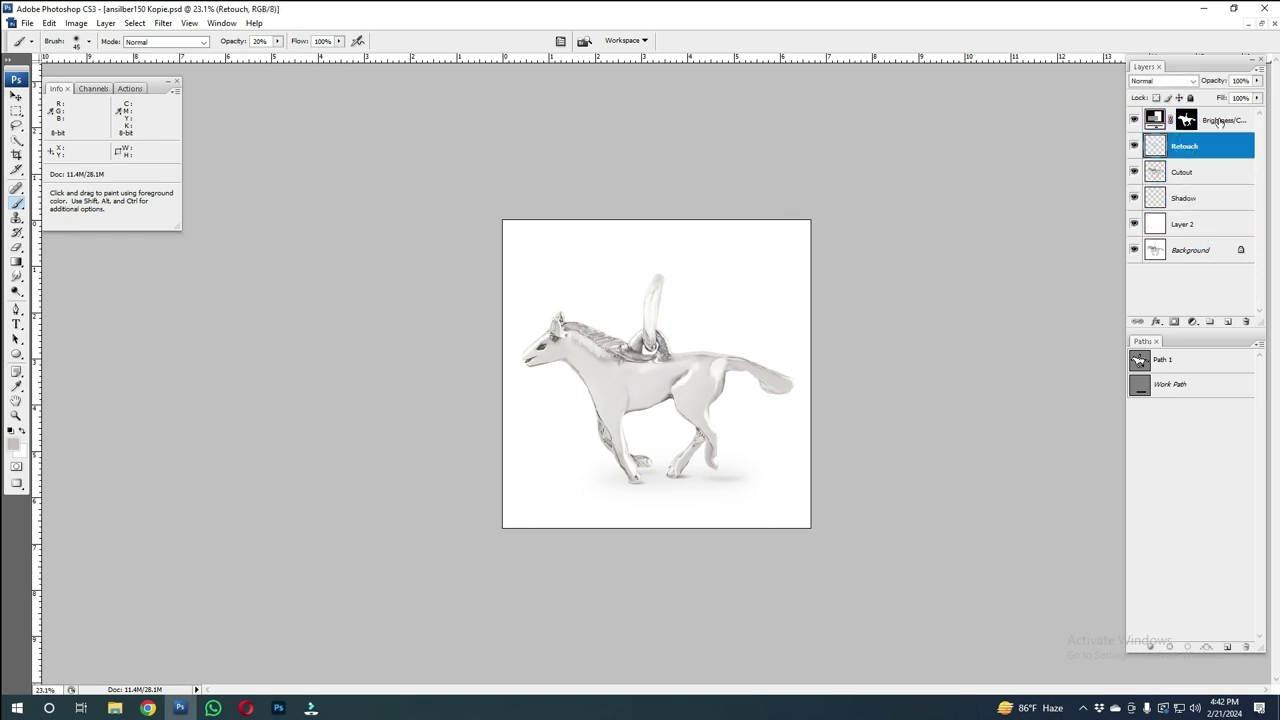
{"action": "left_click", "coordinate": [1185, 130]}
{"action": "left_click", "coordinate": [1134, 119]}
{"action": "left_click", "coordinate": [1134, 119]}
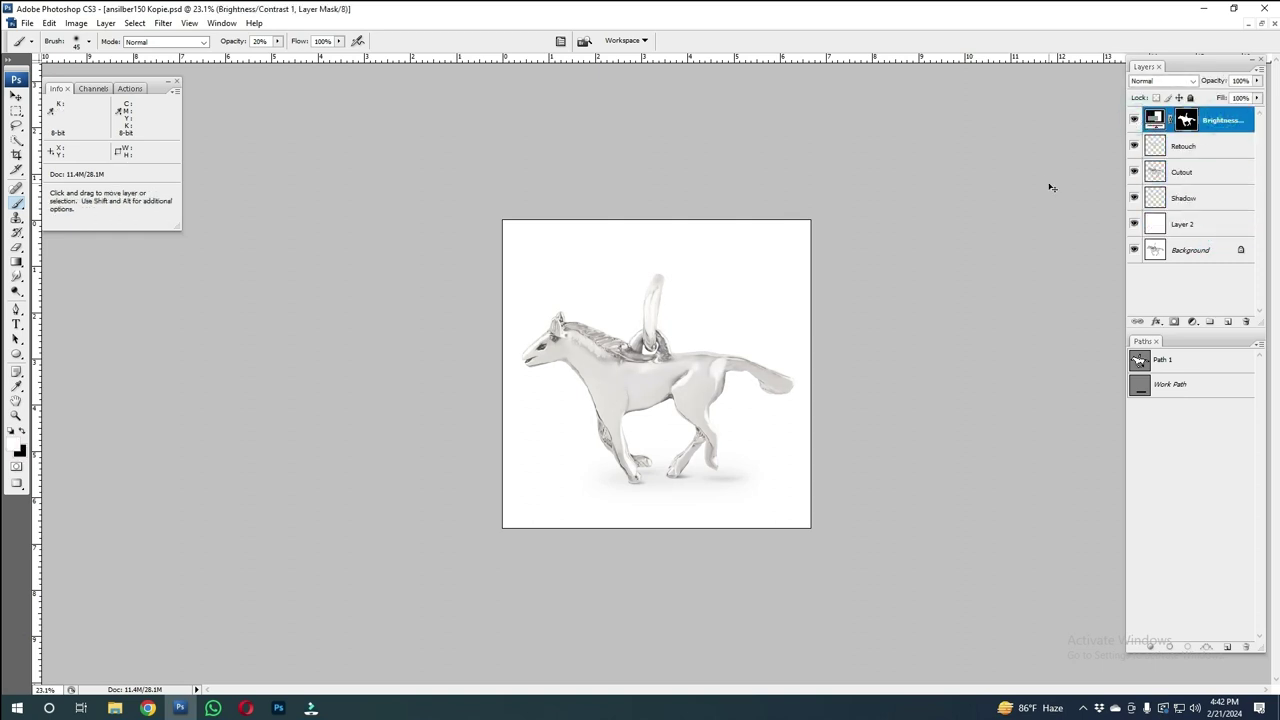
Step: Save as PSD, replacing ansilber150 Kopie.psd and accepting the format options
{"action": "key", "text": "ctrl+shift+s"}
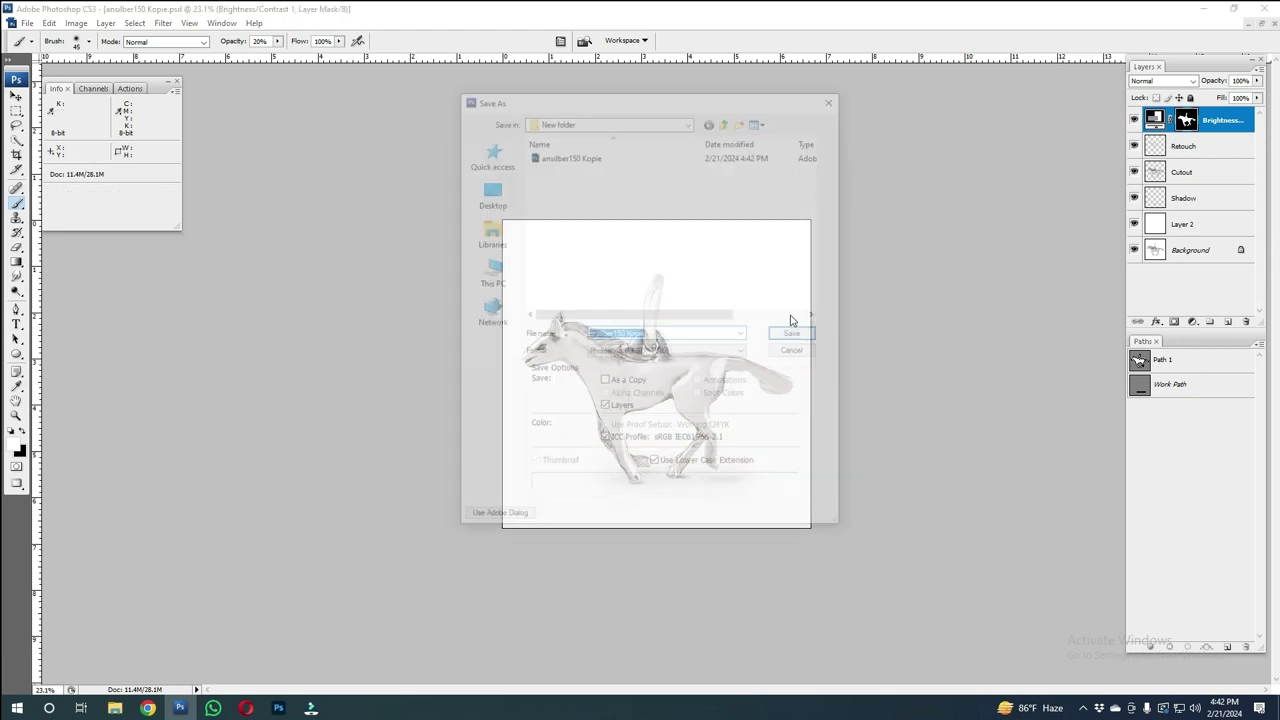
{"action": "left_click", "coordinate": [796, 334]}
{"action": "left_click", "coordinate": [679, 361]}
{"action": "left_click", "coordinate": [790, 232]}
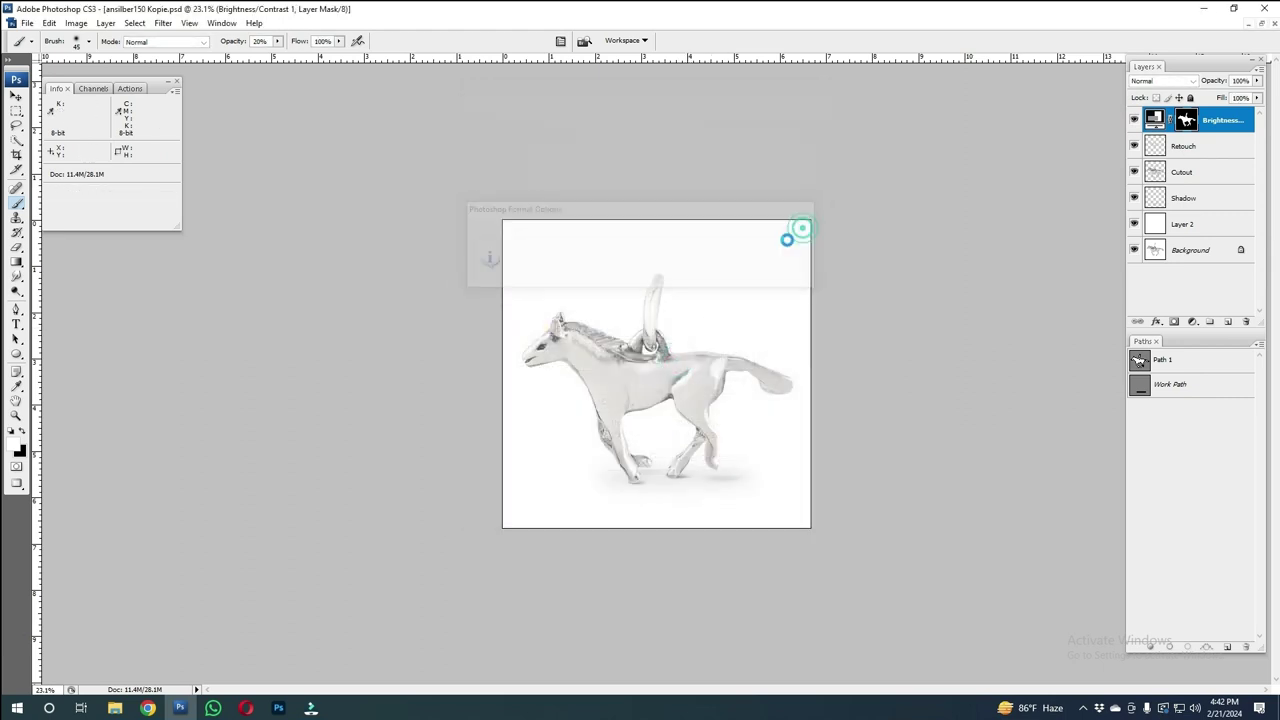
{"action": "key", "text": "ctrl+0"}
Step: Toggle the soft shadow, cutout horse and Retouch layers on and off to review
{"action": "scroll", "coordinate": [675, 366], "scroll_direction": "up", "scroll_amount": 3}
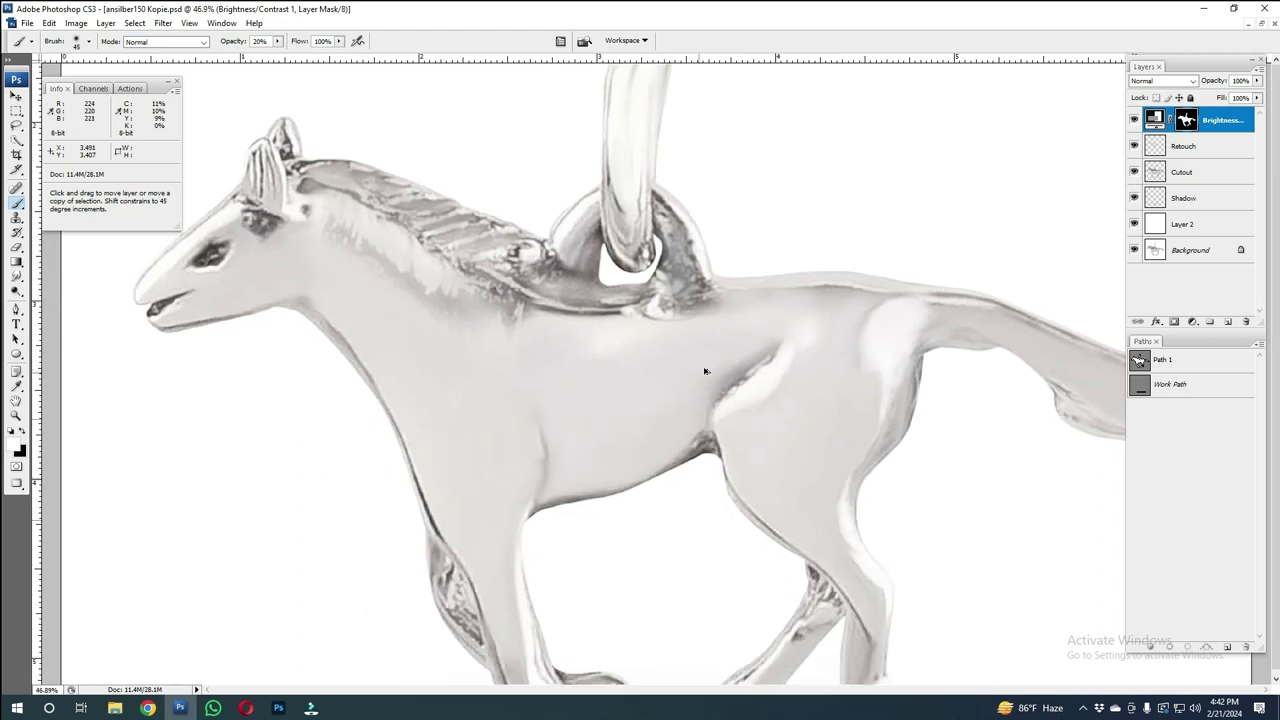
{"action": "scroll", "coordinate": [675, 366], "scroll_direction": "down", "scroll_amount": 3}
{"action": "left_click", "coordinate": [1135, 224]}
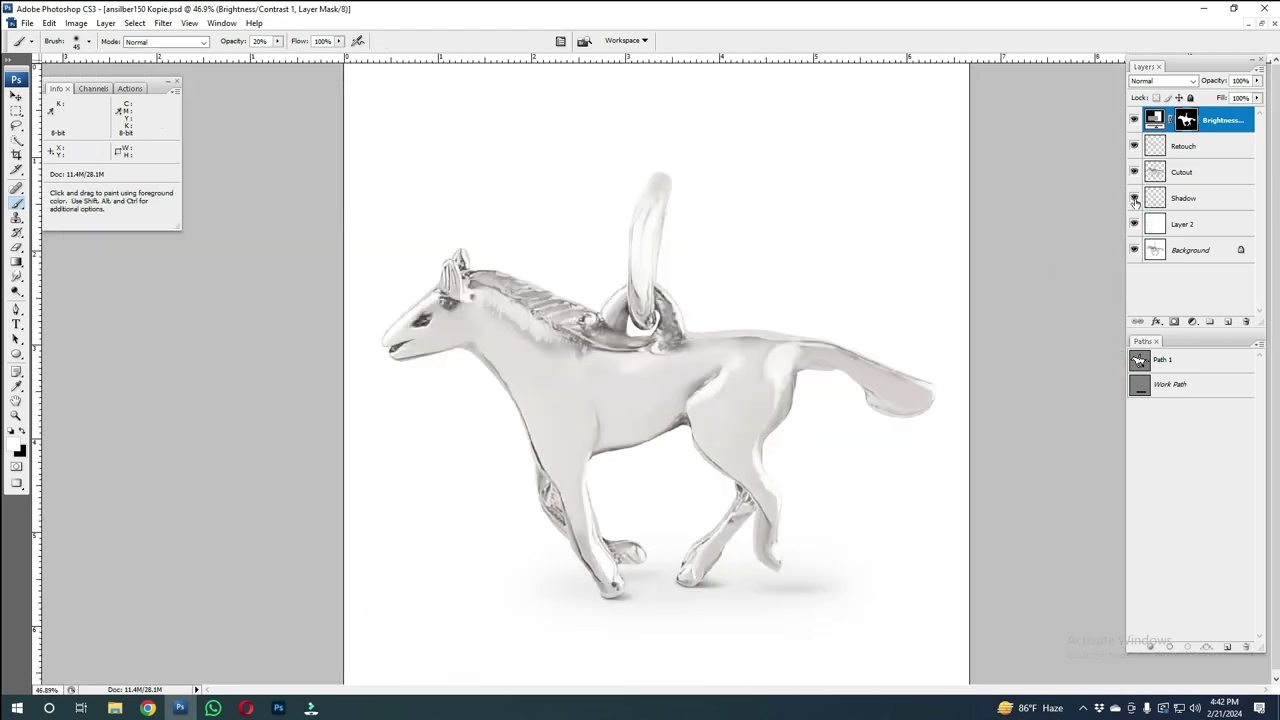
{"action": "left_click", "coordinate": [1135, 199]}
{"action": "left_click", "coordinate": [1135, 199]}
{"action": "left_click", "coordinate": [1135, 199]}
{"action": "left_click", "coordinate": [1135, 199]}
{"action": "left_click", "coordinate": [1134, 172]}
{"action": "left_click", "coordinate": [1134, 172]}
{"action": "left_click", "coordinate": [1134, 172]}
{"action": "left_click", "coordinate": [1134, 172]}
{"action": "left_click", "coordinate": [1134, 146]}
{"action": "left_click", "coordinate": [1134, 146]}
{"action": "left_click", "coordinate": [1134, 146]}
{"action": "left_click", "coordinate": [1134, 146]}
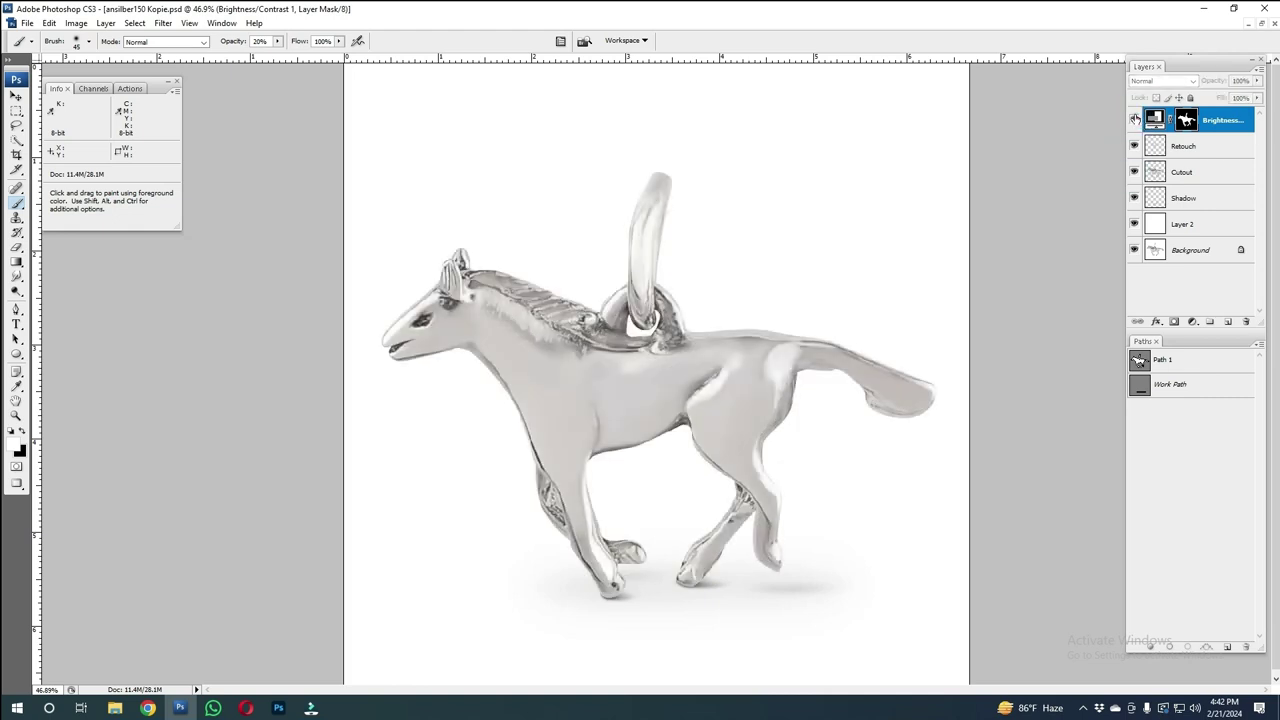